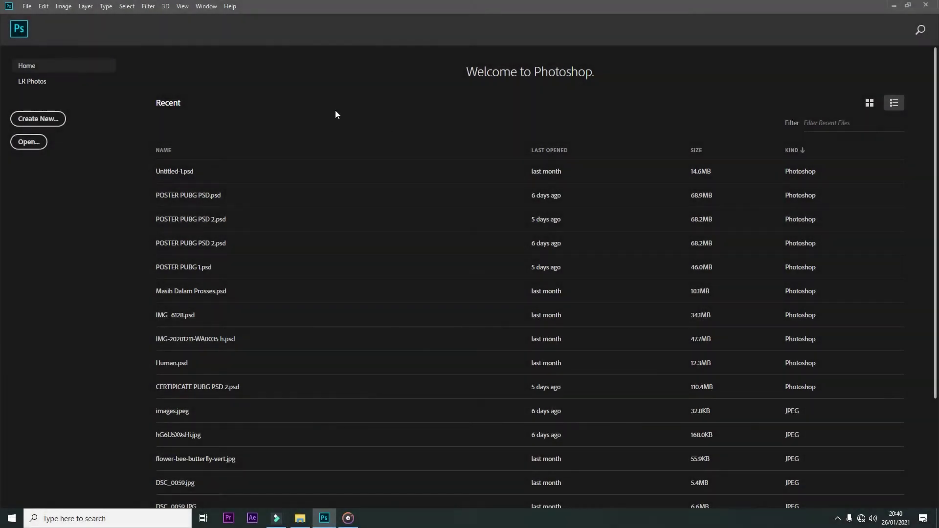
Create a blank 1920×1080 px document and unlock its Background layer
{"action": "left_click", "coordinate": [25, 7]}
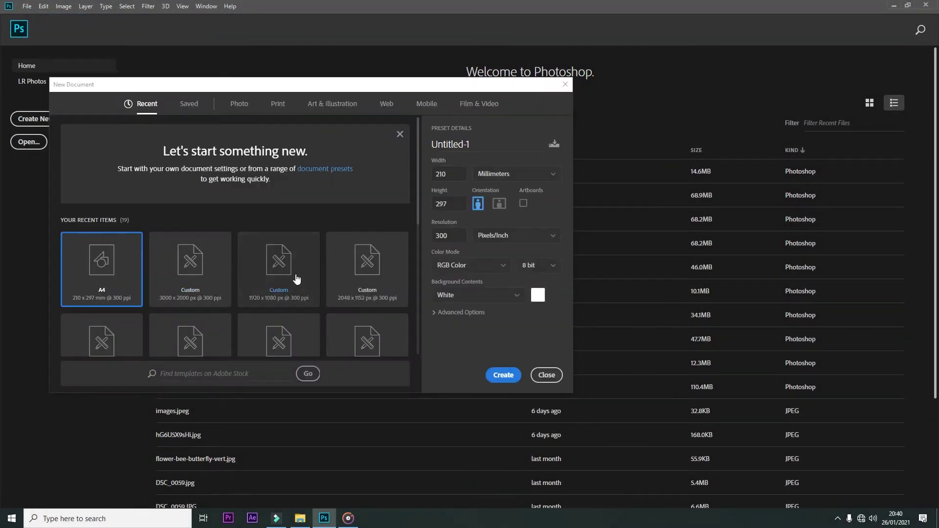
{"action": "left_click", "coordinate": [294, 265]}
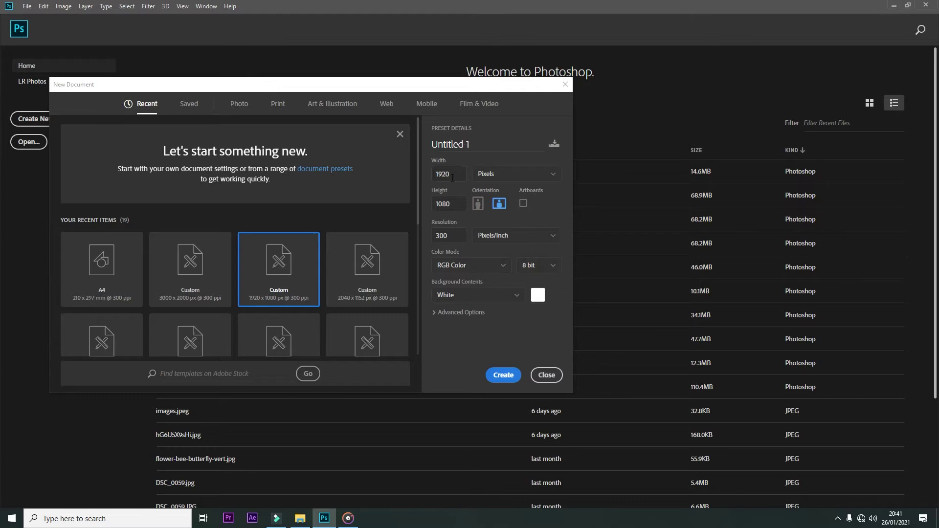
{"action": "left_click", "coordinate": [496, 376]}
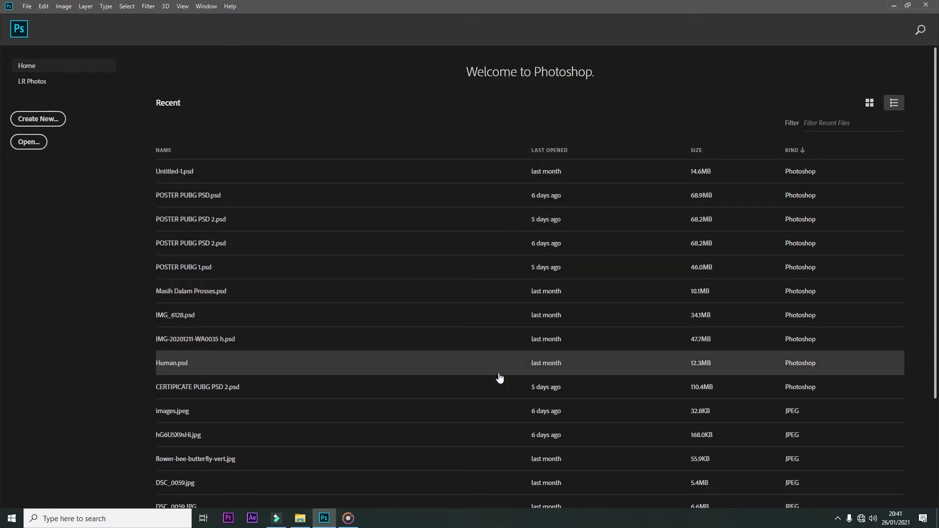
{"action": "left_click", "coordinate": [921, 246]}
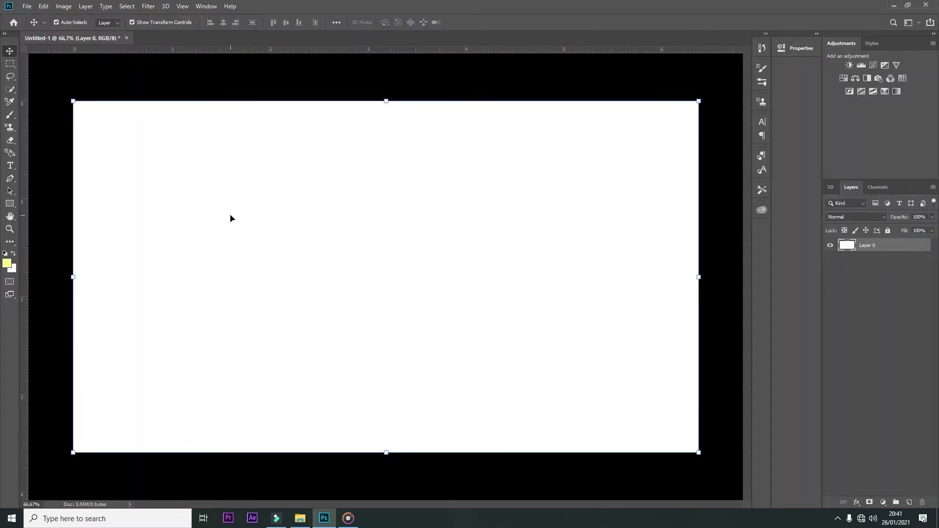
Open the four stock photos from the Picture Stock folder as Photoshop documents
{"action": "left_click", "coordinate": [300, 518]}
{"action": "left_click_drag", "start_coordinate": [93, 193], "coordinate": [508, 148]}
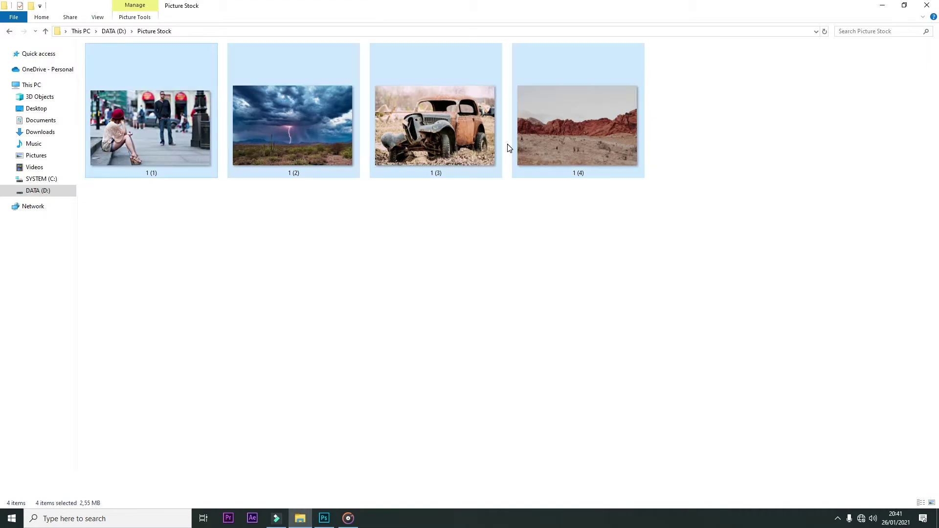
{"action": "left_click_drag", "start_coordinate": [272, 114], "coordinate": [520, 39]}
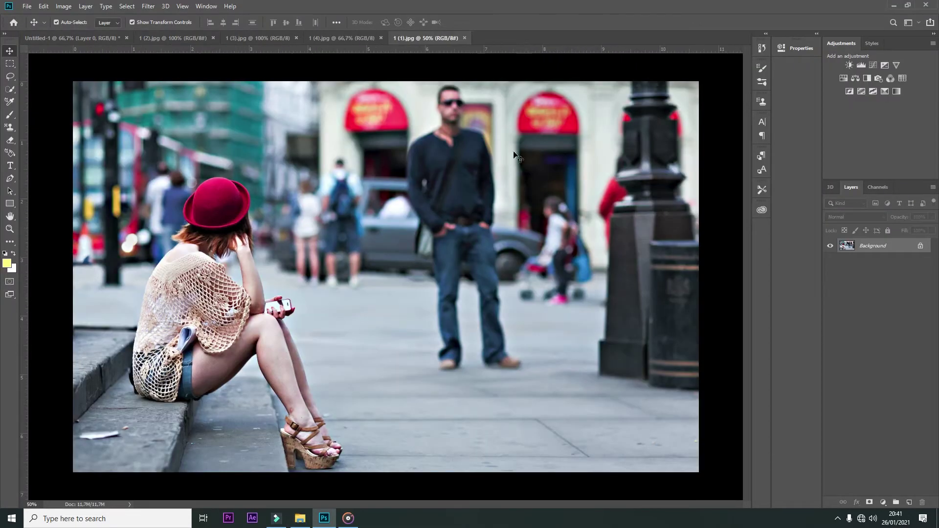
Unlock the girl photo's layer and start a pen path along the net bag's bottom edge
{"action": "left_click", "coordinate": [920, 246]}
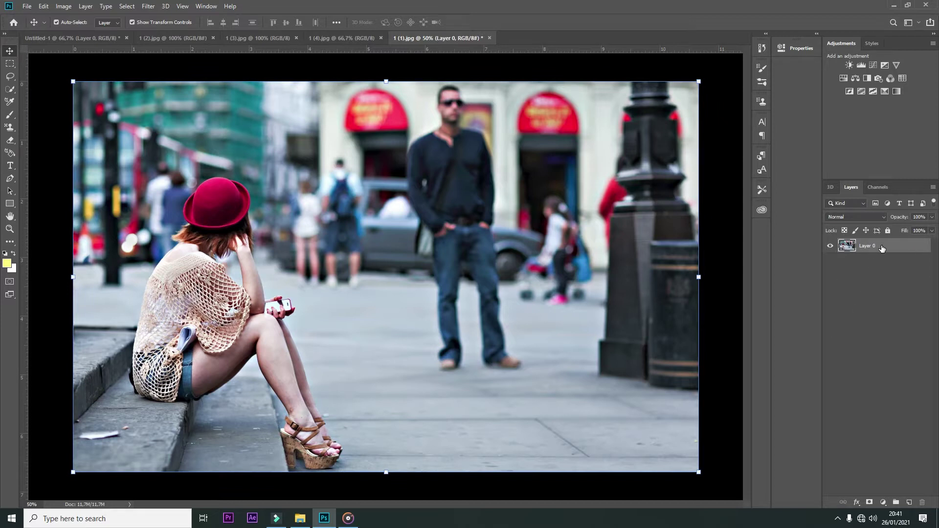
{"action": "left_click", "coordinate": [10, 178]}
{"action": "scroll", "coordinate": [408, 219], "scroll_direction": "up", "scroll_amount": 2}
{"action": "scroll", "coordinate": [409, 219], "scroll_direction": "up", "scroll_amount": 1}
{"action": "mouse_move", "coordinate": [228, 329]}
{"action": "left_mouse_down"}
{"action": "mouse_move", "coordinate": [344, 208]}
{"action": "mouse_move", "coordinate": [436, 259]}
{"action": "left_mouse_up"}
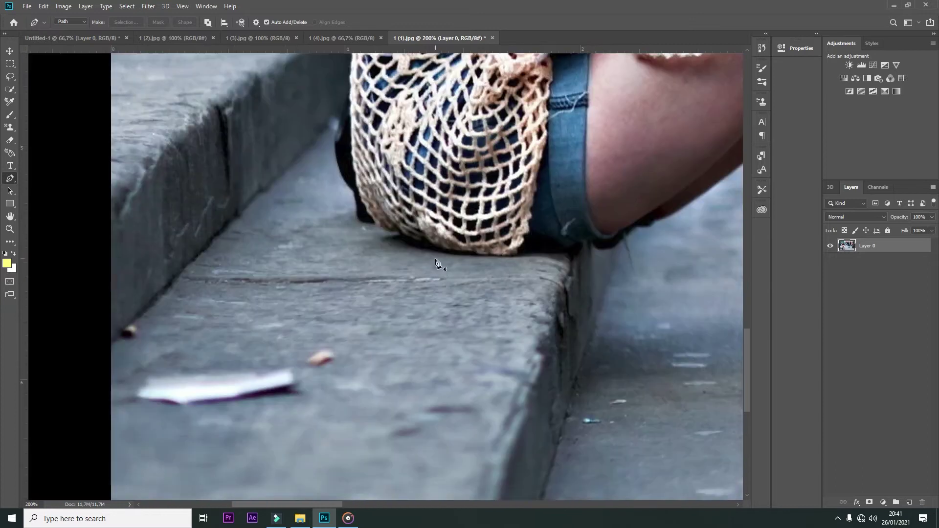
{"action": "scroll", "coordinate": [436, 259], "scroll_direction": "up", "scroll_amount": 2}
{"action": "left_click", "coordinate": [538, 228]}
{"action": "left_click_drag", "start_coordinate": [522, 237], "coordinate": [585, 278]}
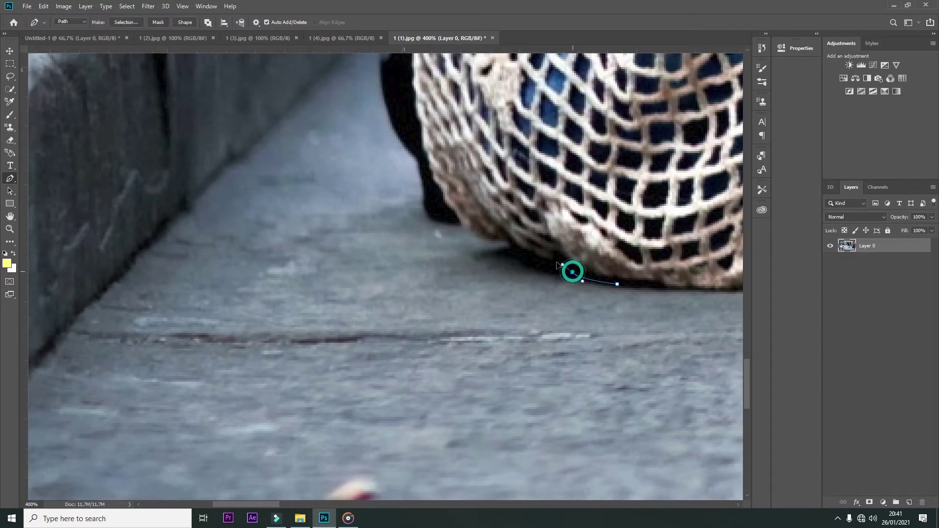
{"action": "scroll", "coordinate": [558, 265], "scroll_direction": "up", "scroll_amount": 1}
{"action": "left_click", "coordinate": [470, 384]}
{"action": "left_click", "coordinate": [523, 294]}
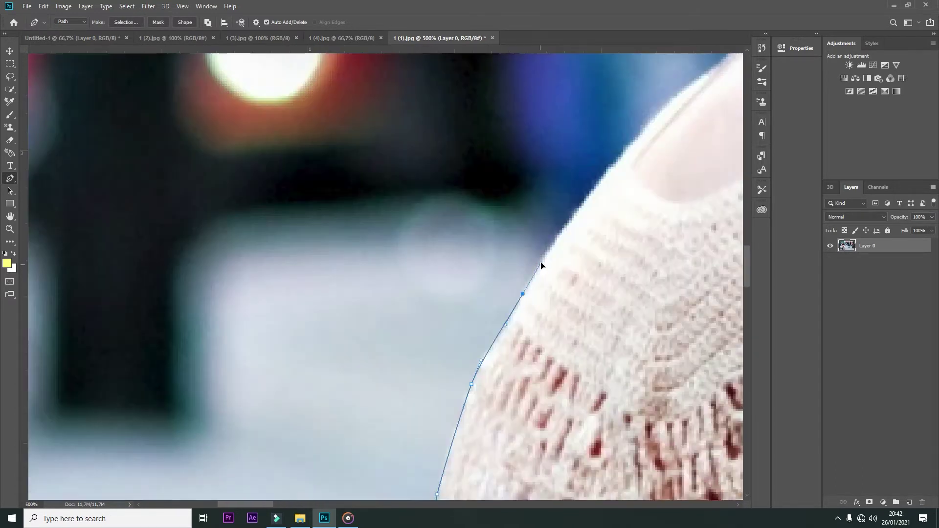
Continue the path around the hat brim, arm, phone and leg
{"action": "left_click", "coordinate": [540, 265]}
{"action": "mouse_move", "coordinate": [489, 118]}
{"action": "left_mouse_down"}
{"action": "mouse_move", "coordinate": [562, 193]}
{"action": "mouse_move", "coordinate": [639, 313]}
{"action": "left_mouse_up"}
{"action": "left_click", "coordinate": [501, 138]}
{"action": "mouse_move", "coordinate": [531, 259]}
{"action": "left_mouse_down"}
{"action": "mouse_move", "coordinate": [528, 210]}
{"action": "mouse_move", "coordinate": [489, 98]}
{"action": "left_mouse_up"}
{"action": "left_click", "coordinate": [650, 262]}
{"action": "left_click_drag", "start_coordinate": [650, 263], "coordinate": [522, 273]}
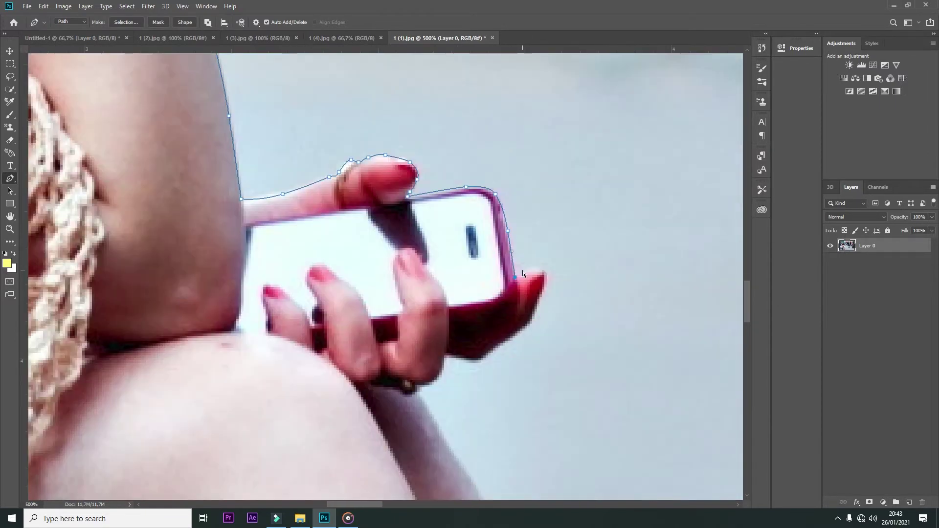
{"action": "scroll", "coordinate": [522, 273], "scroll_direction": "down", "scroll_amount": 5}
{"action": "scroll", "coordinate": [547, 255], "scroll_direction": "down", "scroll_amount": 5}
{"action": "left_click_drag", "start_coordinate": [583, 323], "coordinate": [590, 348]}
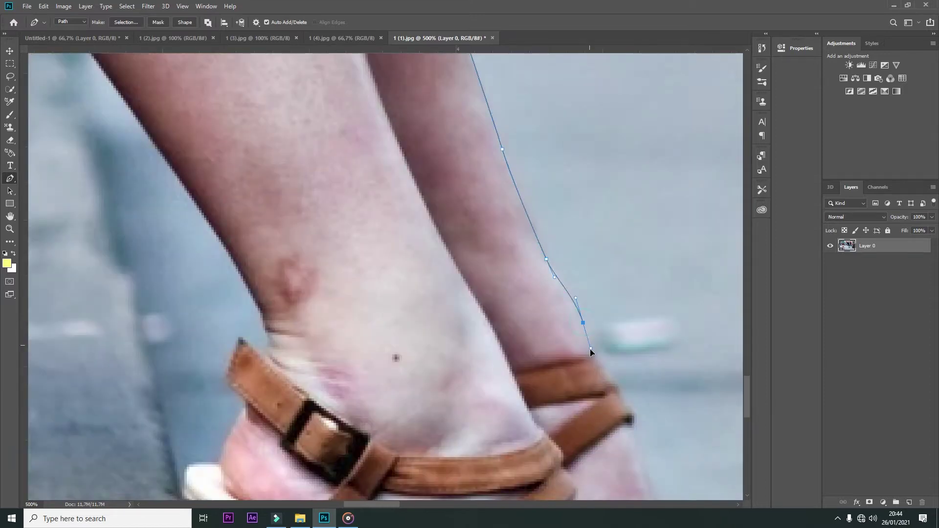
{"action": "scroll", "coordinate": [590, 351], "scroll_direction": "down", "scroll_amount": 10}
{"action": "scroll", "coordinate": [545, 230], "scroll_direction": "down", "scroll_amount": 10}
{"action": "scroll", "coordinate": [549, 185], "scroll_direction": "down", "scroll_amount": 10}
Finish the path at the shoe heel and open Make Selection with 1-pixel feather
{"action": "left_click", "coordinate": [600, 223]}
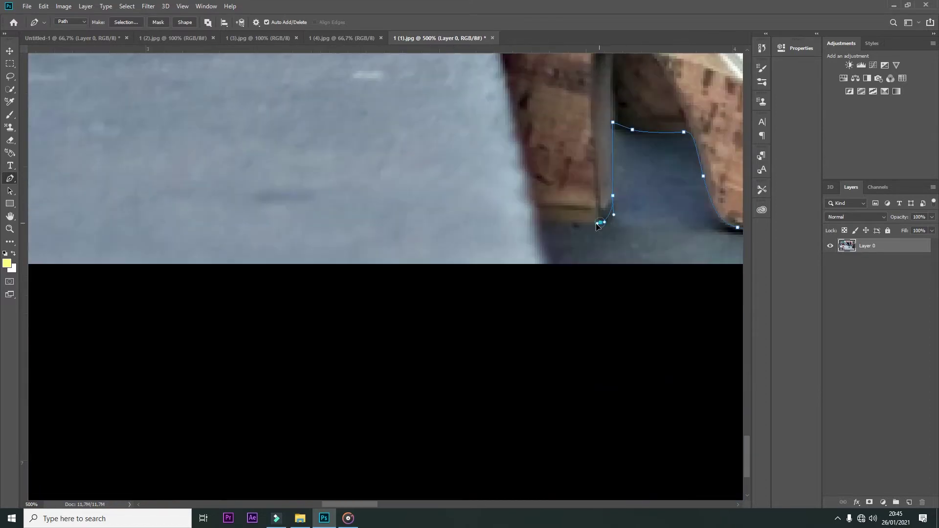
{"action": "scroll", "coordinate": [596, 226], "scroll_direction": "up", "scroll_amount": 10}
{"action": "scroll", "coordinate": [597, 224], "scroll_direction": "up", "scroll_amount": 10}
{"action": "scroll", "coordinate": [597, 225], "scroll_direction": "up", "scroll_amount": 10}
{"action": "left_click_drag", "start_coordinate": [530, 142], "coordinate": [487, 264]}
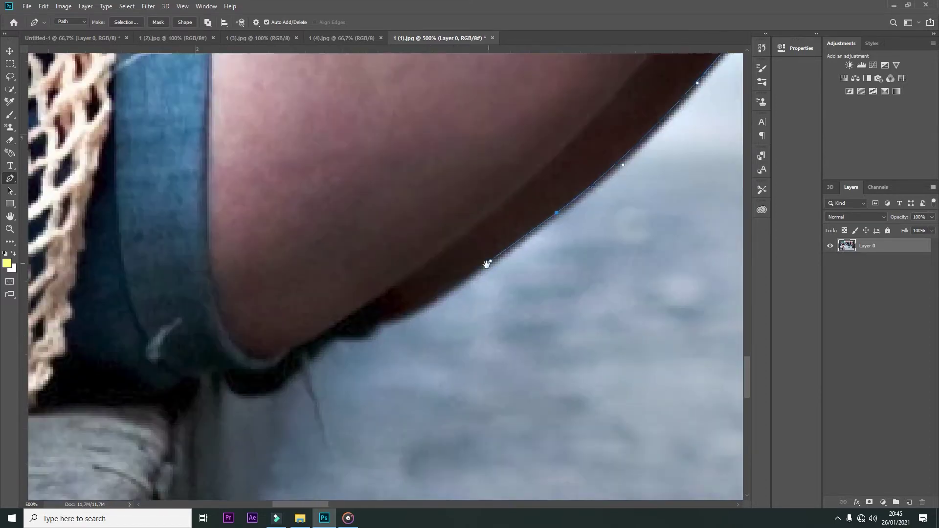
{"action": "scroll", "coordinate": [486, 265], "scroll_direction": "left", "scroll_amount": 8}
{"action": "right_click", "coordinate": [355, 139]}
{"action": "left_click", "coordinate": [387, 150]}
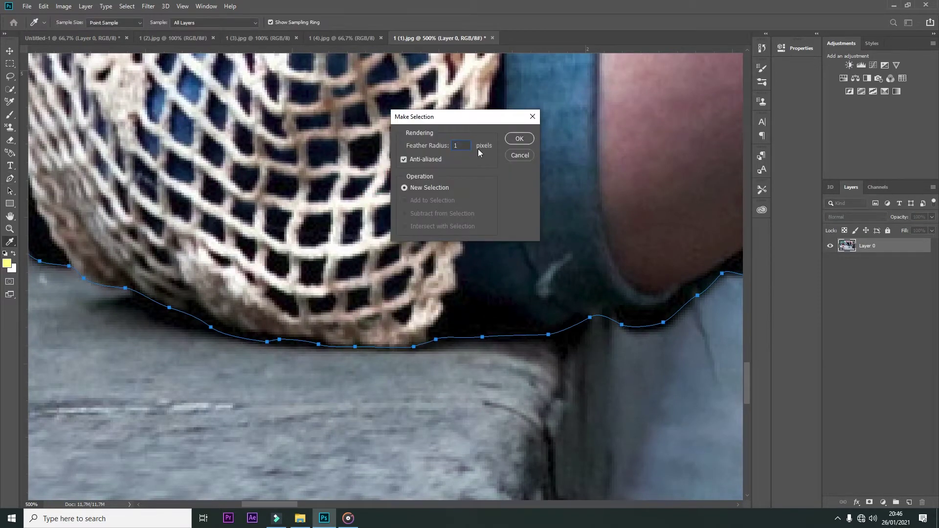
Turn the path into a selection and add a layer mask isolating the girl
{"action": "left_click", "coordinate": [516, 140]}
{"action": "left_click", "coordinate": [870, 502]}
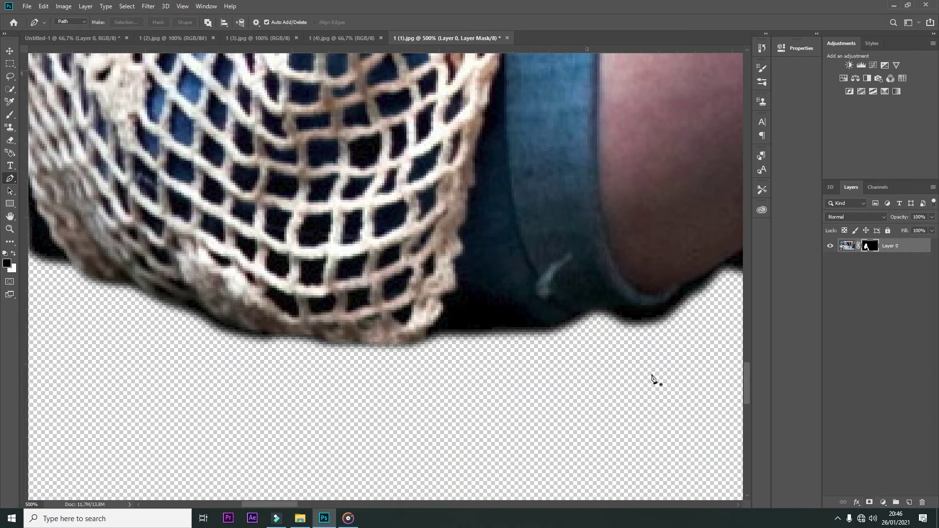
{"action": "scroll", "coordinate": [571, 257], "scroll_direction": "down", "scroll_amount": 2}
{"action": "scroll", "coordinate": [571, 257], "scroll_direction": "down", "scroll_amount": 3}
{"action": "scroll", "coordinate": [420, 182], "scroll_direction": "up", "scroll_amount": 3}
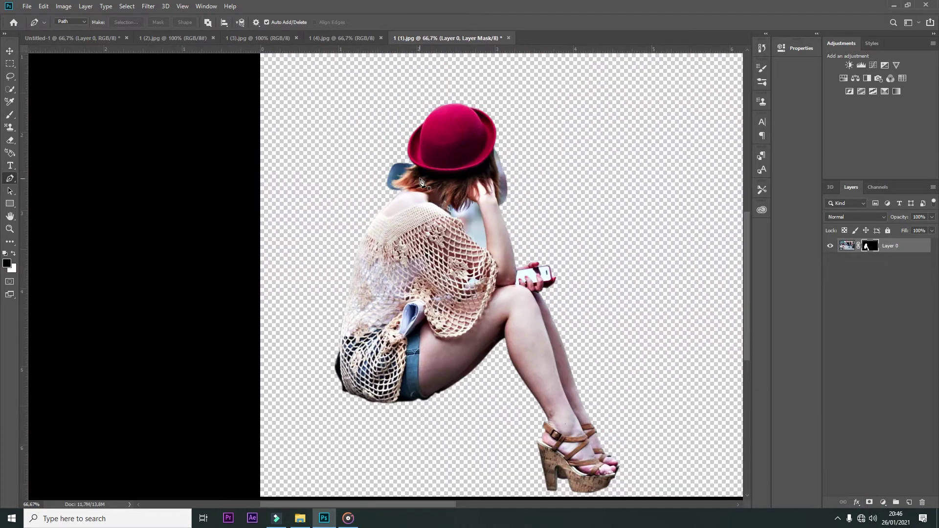
Target the layer image and quick-select the leftover background around her hair
{"action": "left_click", "coordinate": [847, 246]}
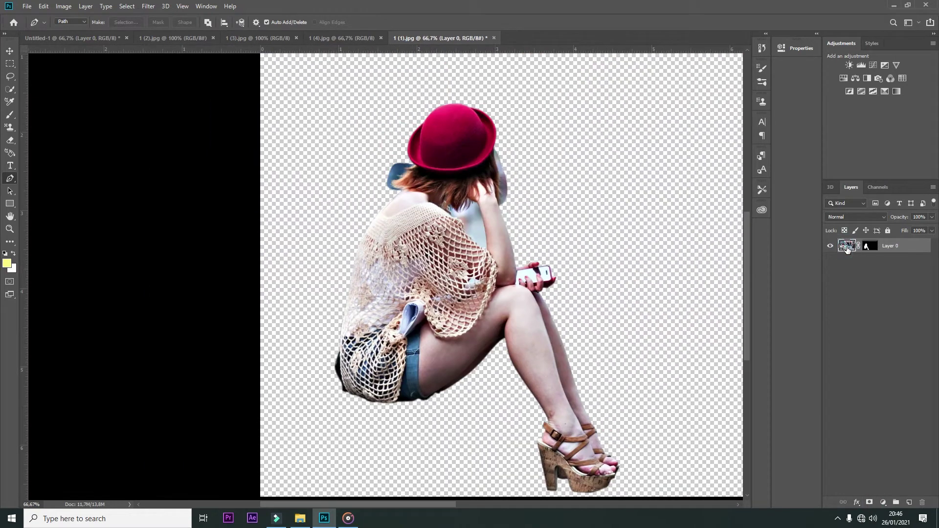
{"action": "left_click", "coordinate": [11, 90]}
{"action": "scroll", "coordinate": [401, 160], "scroll_direction": "up", "scroll_amount": 2}
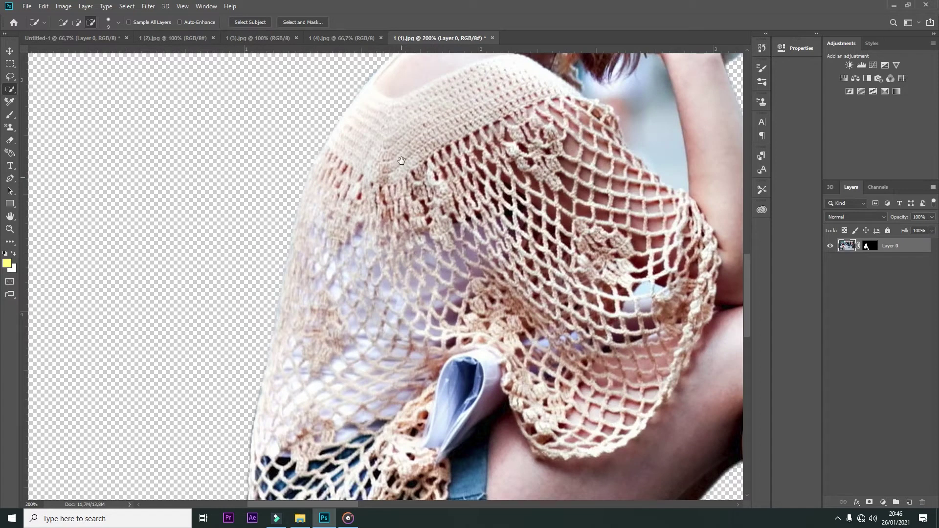
{"action": "scroll", "coordinate": [401, 160], "scroll_direction": "up", "scroll_amount": 5}
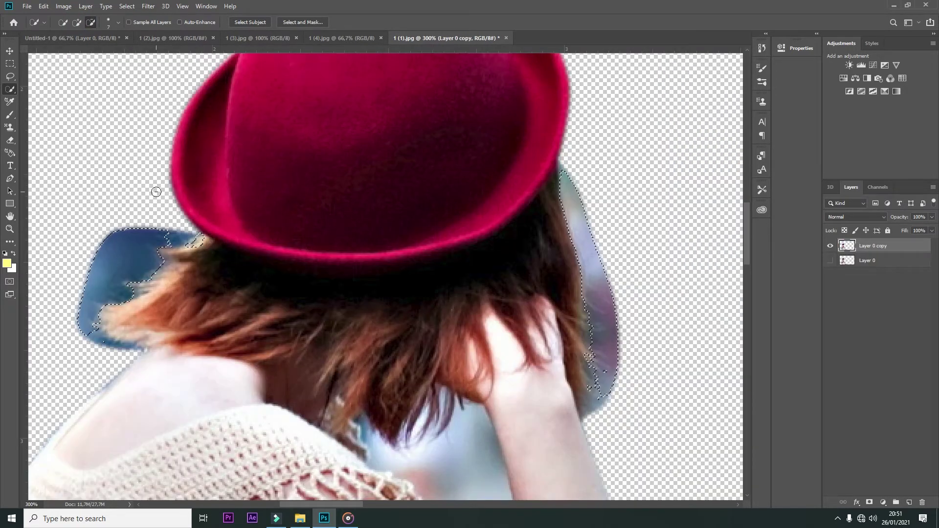
Refine the hair-edge selection in Select and Mask, outputting a New Layer with Layer Mask
{"action": "left_click", "coordinate": [290, 22]}
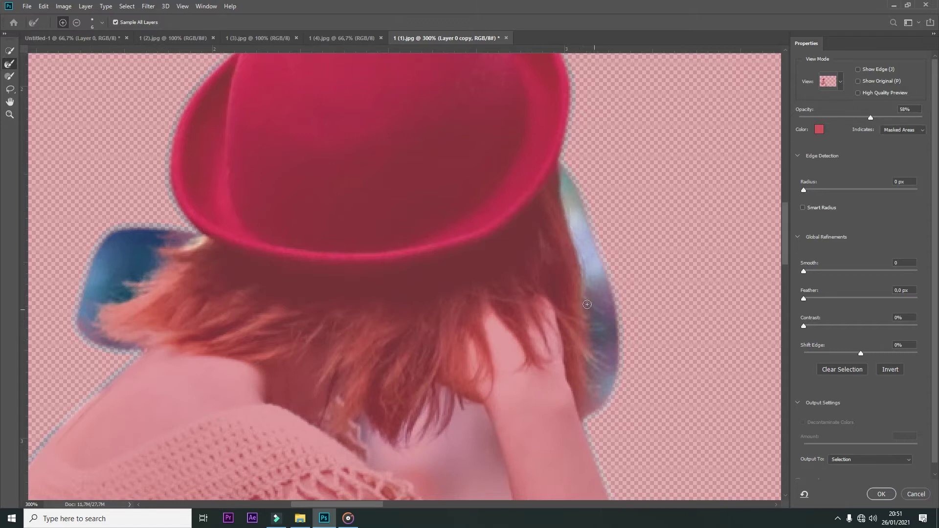
{"action": "left_click", "coordinate": [907, 462]}
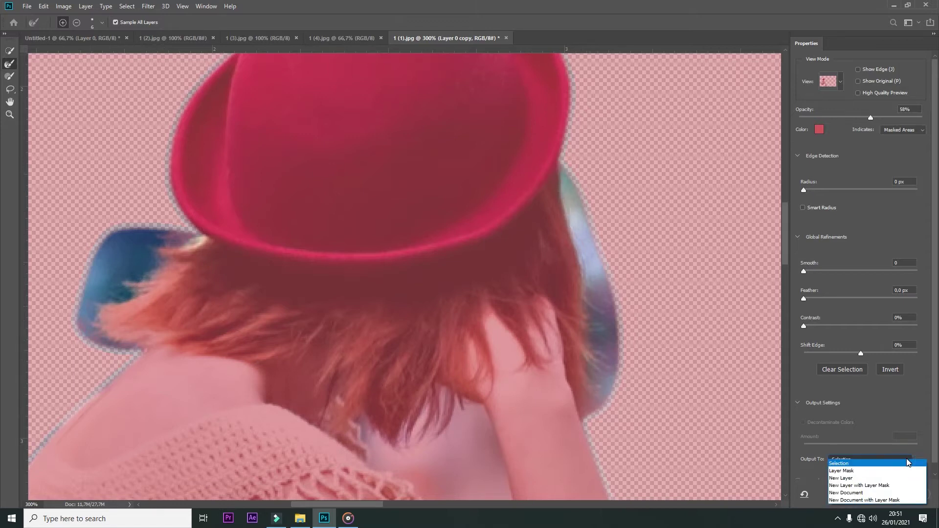
{"action": "left_click", "coordinate": [862, 486]}
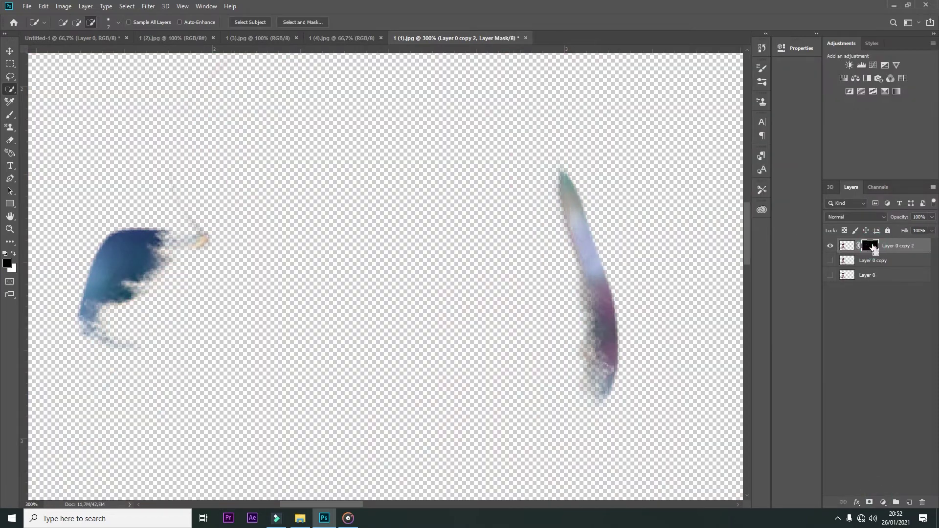
Invert the new layer's mask and paint out the blue halo with a small brush
{"action": "key", "text": "ctrl+i"}
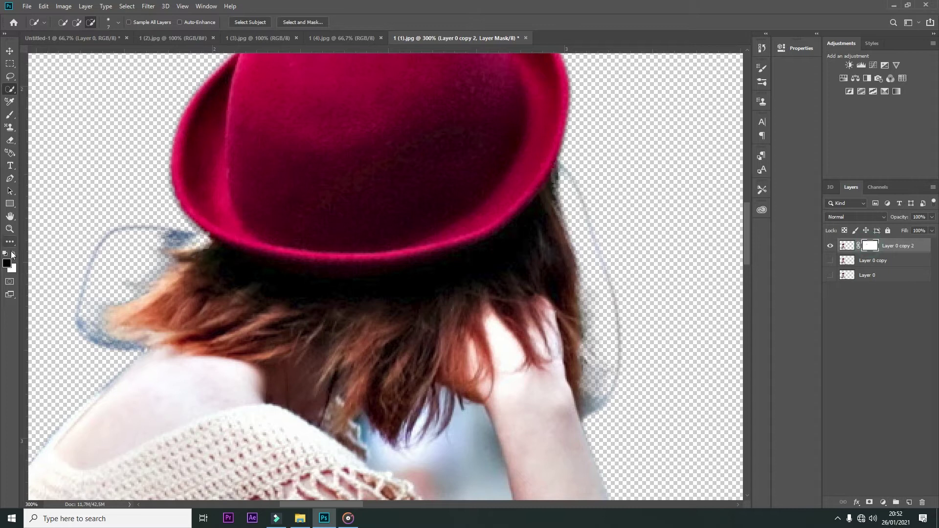
{"action": "left_click", "coordinate": [10, 117]}
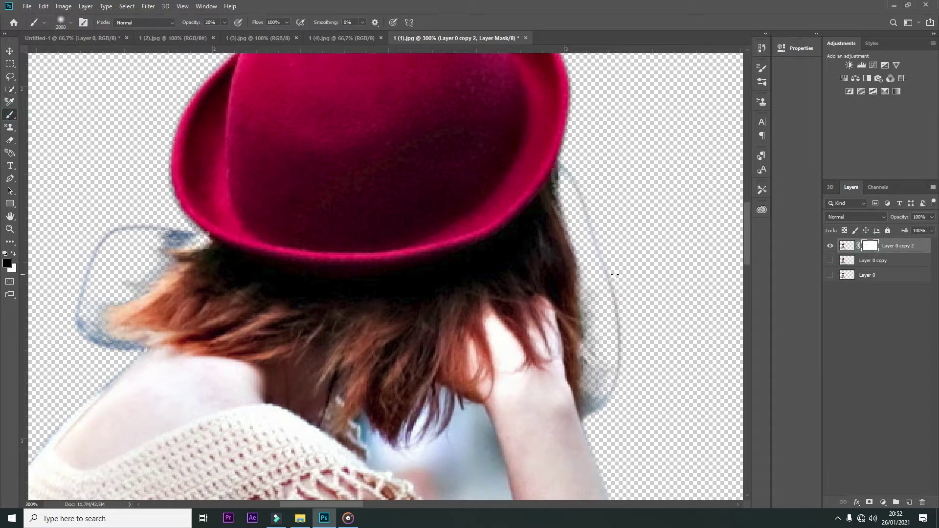
{"action": "key", "text": "bracketleft"}
{"action": "key", "text": "bracketleft"}
{"action": "key", "text": "bracketleft"}
{"action": "key", "text": "bracketleft"}
{"action": "key", "text": "bracketleft"}
{"action": "key", "text": "bracketleft"}
{"action": "key", "text": "bracketleft"}
{"action": "key", "text": "bracketleft"}
{"action": "key", "text": "bracketleft"}
{"action": "key", "text": "bracketleft"}
{"action": "key", "text": "bracketleft"}
{"action": "left_click_drag", "start_coordinate": [565, 164], "coordinate": [604, 401]}
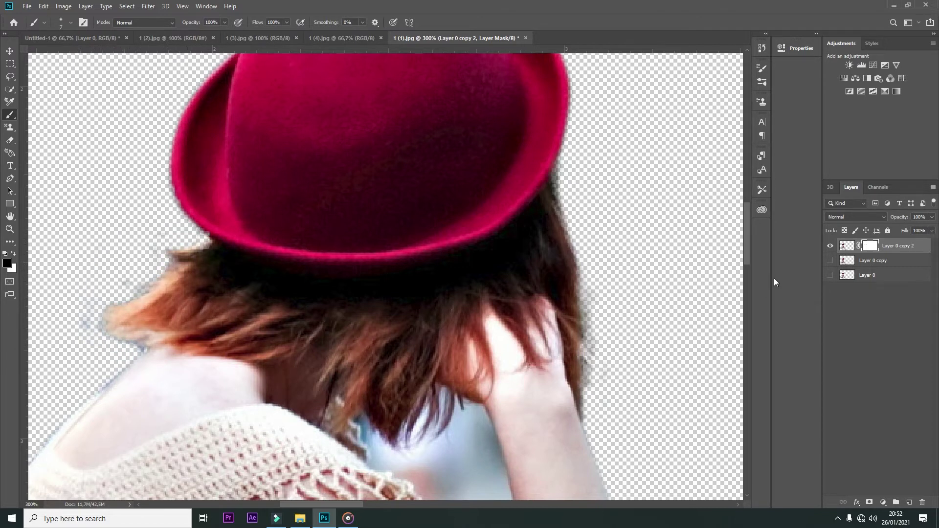
{"action": "scroll", "coordinate": [477, 255], "scroll_direction": "down", "scroll_amount": 5}
Apply the layer mask and delete the two older layers, keeping Layer 0 copy 2
{"action": "right_click", "coordinate": [872, 248]}
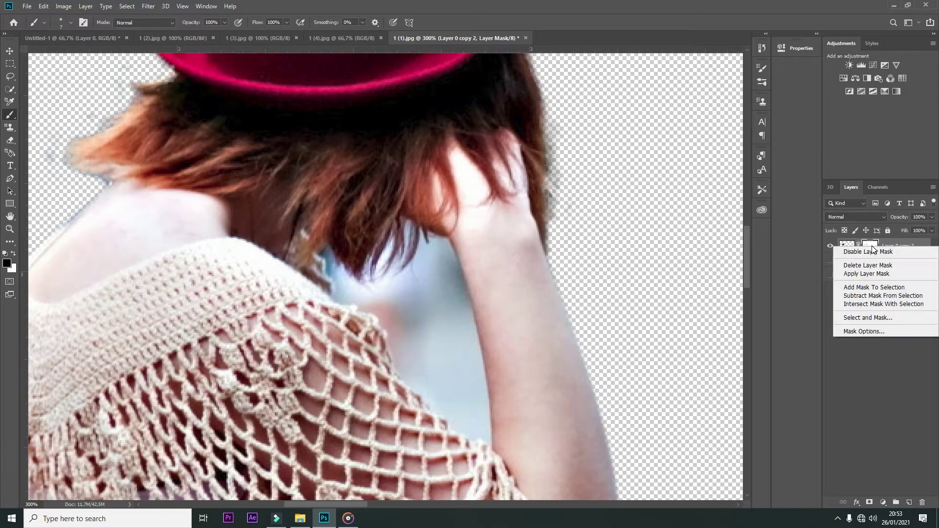
{"action": "left_click", "coordinate": [859, 275]}
{"action": "left_click", "coordinate": [868, 264]}
{"action": "right_click", "coordinate": [875, 258]}
{"action": "left_click", "coordinate": [768, 155]}
{"action": "left_click", "coordinate": [425, 194]}
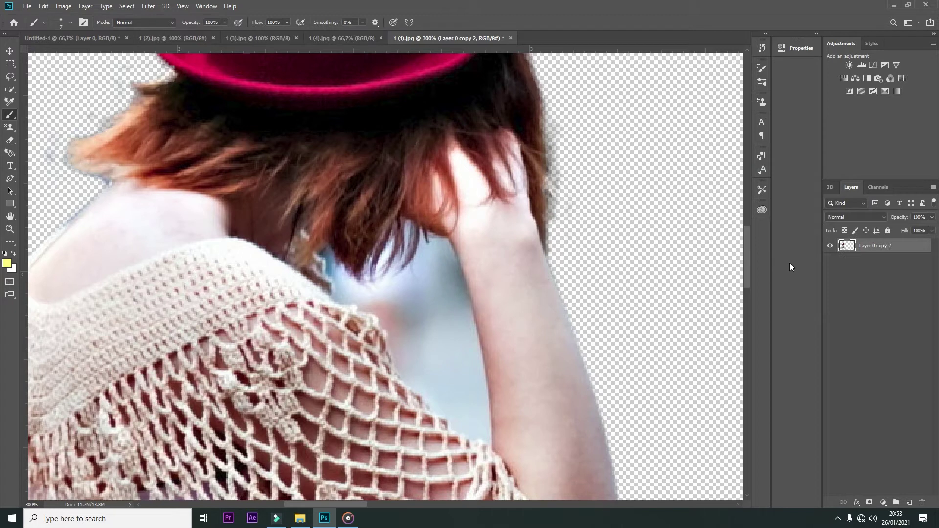
Duplicate the cut-out layer, hide Layer 0 copy 2, and zoom in on the hair
{"action": "key", "text": "ctrl+j"}
{"action": "left_click", "coordinate": [831, 260]}
{"action": "key", "text": "v"}
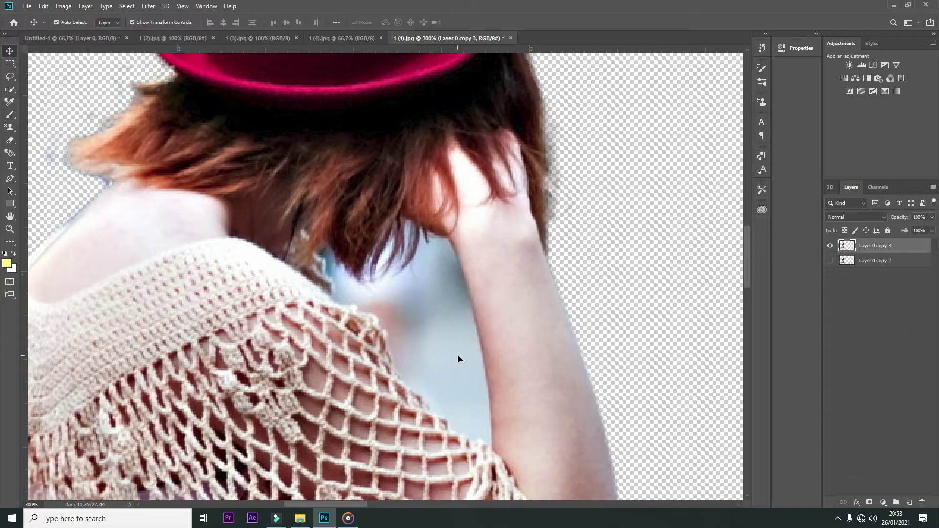
{"action": "scroll", "coordinate": [456, 358], "scroll_direction": "down", "scroll_amount": 3}
{"action": "key", "text": "ctrl+plus"}
{"action": "key", "text": "ctrl+plus"}
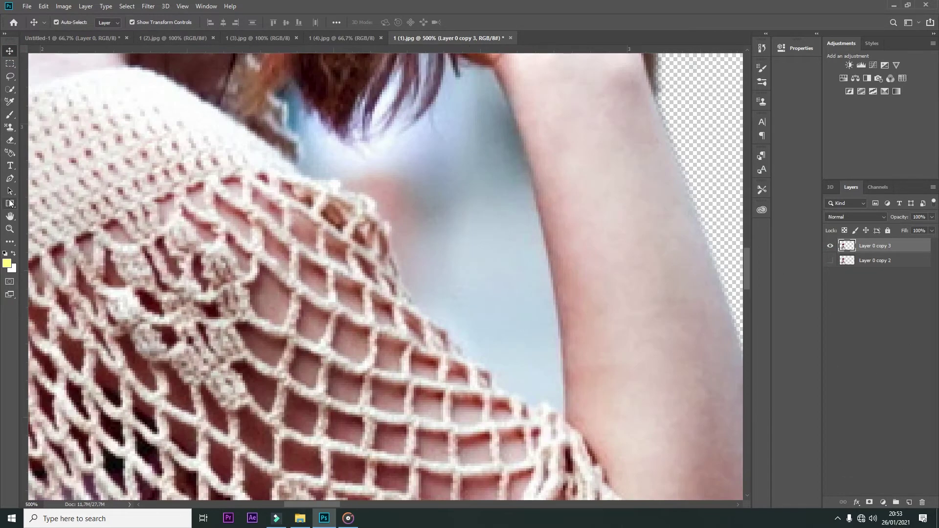
{"action": "left_click", "coordinate": [10, 178]}
Quick-select the blue gap beneath the hair and refine it into new layer Layer 0 copy 4
{"action": "scroll", "coordinate": [514, 158], "scroll_direction": "up", "scroll_amount": 2}
{"action": "scroll", "coordinate": [560, 233], "scroll_direction": "down", "scroll_amount": 3}
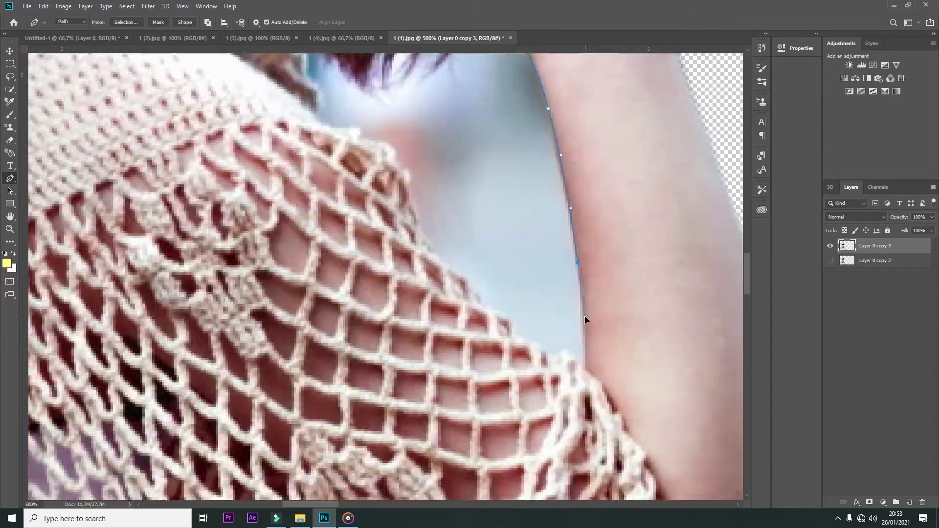
{"action": "scroll", "coordinate": [441, 195], "scroll_direction": "up", "scroll_amount": 3}
{"action": "scroll", "coordinate": [342, 147], "scroll_direction": "up", "scroll_amount": 2}
{"action": "key", "text": "w"}
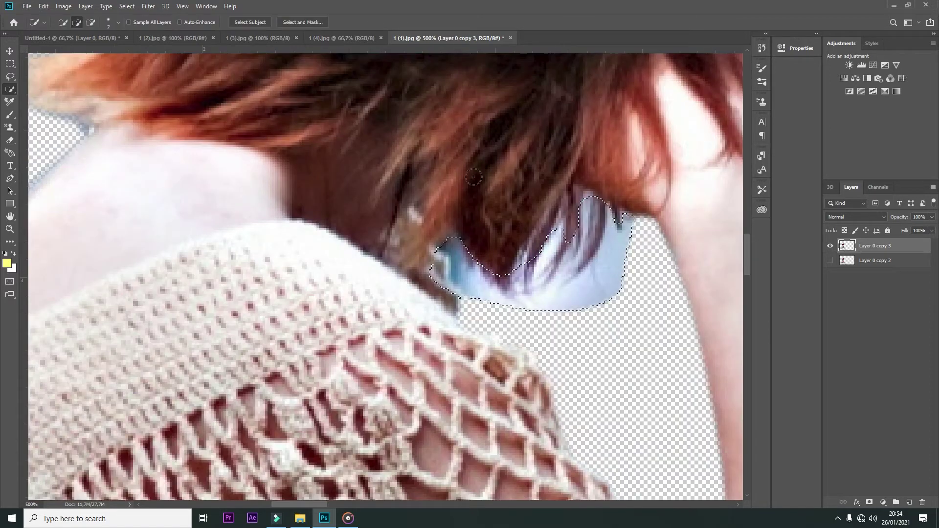
{"action": "key", "text": "alt+ctrl+r"}
{"action": "key", "text": "Return"}
{"action": "key", "text": "ctrl+j"}
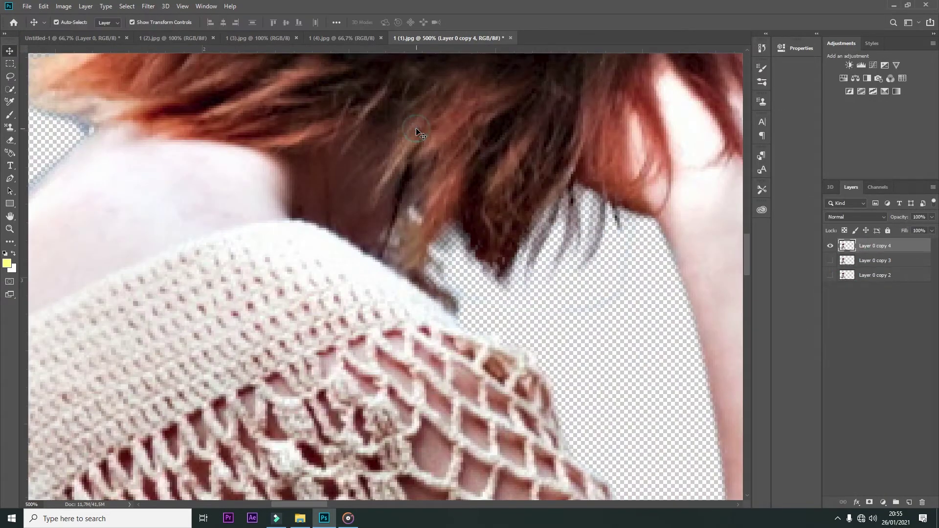
{"action": "key", "text": "ctrl+0"}
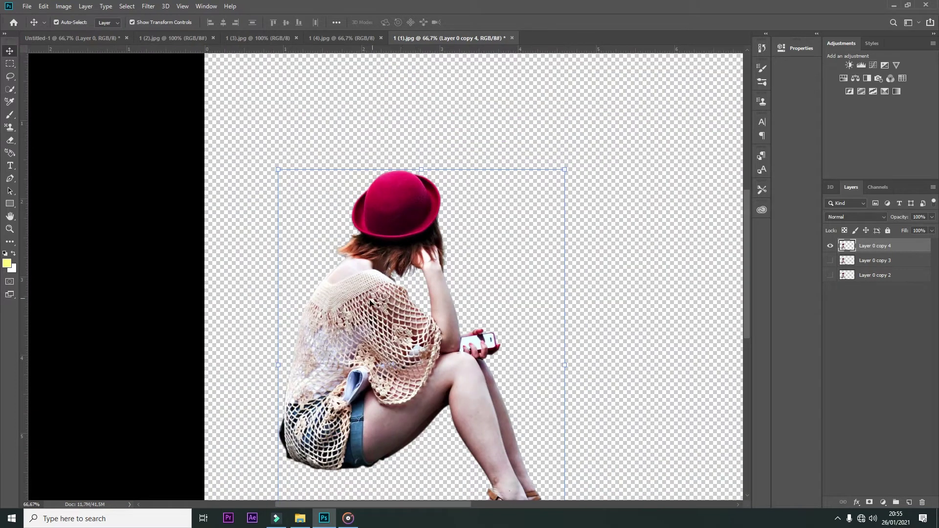
Copy the girl cutout layer into the Untitled-1 composite
{"action": "mouse_move", "coordinate": [338, 260]}
{"action": "left_mouse_down"}
{"action": "mouse_move", "coordinate": [331, 198]}
{"action": "mouse_move", "coordinate": [331, 216]}
{"action": "left_mouse_up"}
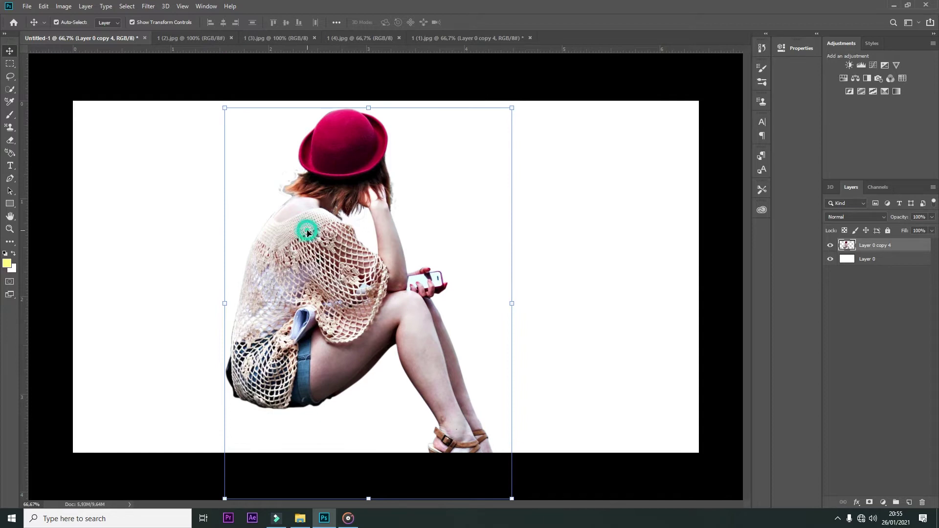
{"action": "scroll", "coordinate": [307, 232], "scroll_direction": "up", "scroll_amount": 1}
{"action": "scroll", "coordinate": [318, 274], "scroll_direction": "up", "scroll_amount": 1}
{"action": "scroll", "coordinate": [331, 315], "scroll_direction": "up", "scroll_amount": 1}
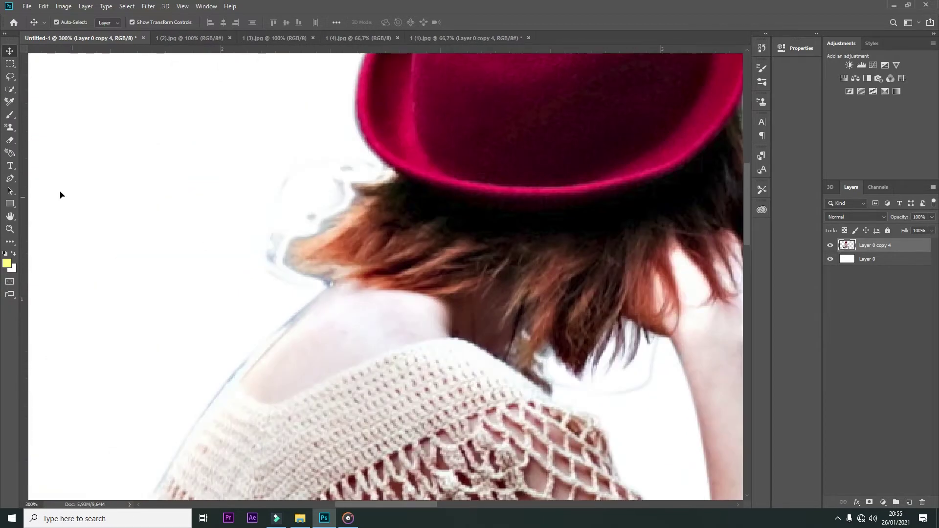
Trace a path around the stray hair by the neck and delete it
{"action": "key", "text": "p"}
{"action": "left_click", "coordinate": [176, 407]}
{"action": "left_click", "coordinate": [284, 309]}
{"action": "left_click", "coordinate": [316, 281]}
{"action": "left_click", "coordinate": [285, 268]}
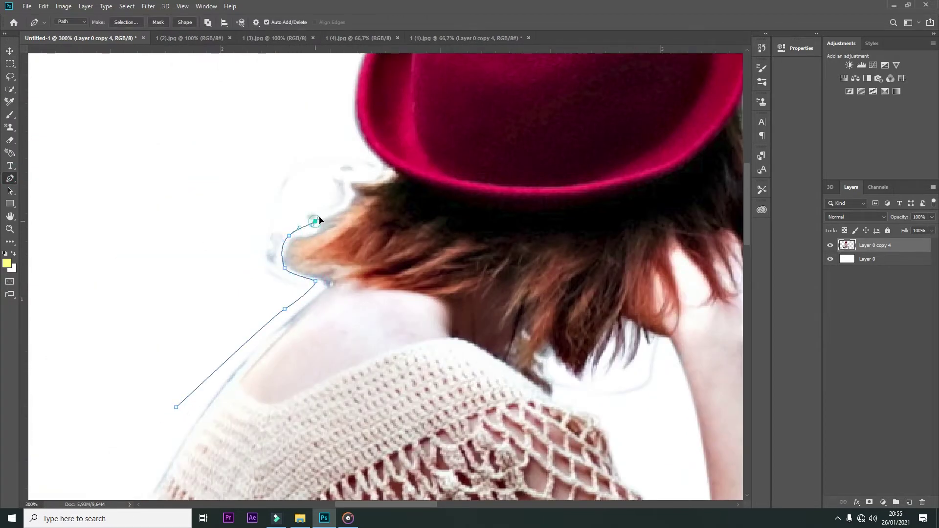
{"action": "left_click", "coordinate": [266, 120]}
{"action": "left_click_drag", "start_coordinate": [171, 237], "coordinate": [172, 415]}
{"action": "left_click", "coordinate": [177, 406]}
{"action": "right_click", "coordinate": [141, 246]}
{"action": "left_click", "coordinate": [194, 293]}
{"action": "key", "text": "Return"}
{"action": "key", "text": "ctrl+d"}
Cut away the stray hair wisps near the hand with a second path
{"action": "scroll", "coordinate": [422, 320], "scroll_direction": "down", "scroll_amount": 2}
{"action": "left_click", "coordinate": [402, 313]}
{"action": "left_click", "coordinate": [454, 302]}
{"action": "left_click", "coordinate": [484, 277]}
{"action": "left_click", "coordinate": [493, 257]}
{"action": "left_click", "coordinate": [503, 259]}
{"action": "right_click", "coordinate": [438, 254]}
{"action": "left_click", "coordinate": [451, 306]}
{"action": "key", "text": "Return"}
{"action": "key", "text": "Delete"}
{"action": "key", "text": "ctrl+d"}
{"action": "key", "text": "v"}
{"action": "key", "text": "ctrl+1"}
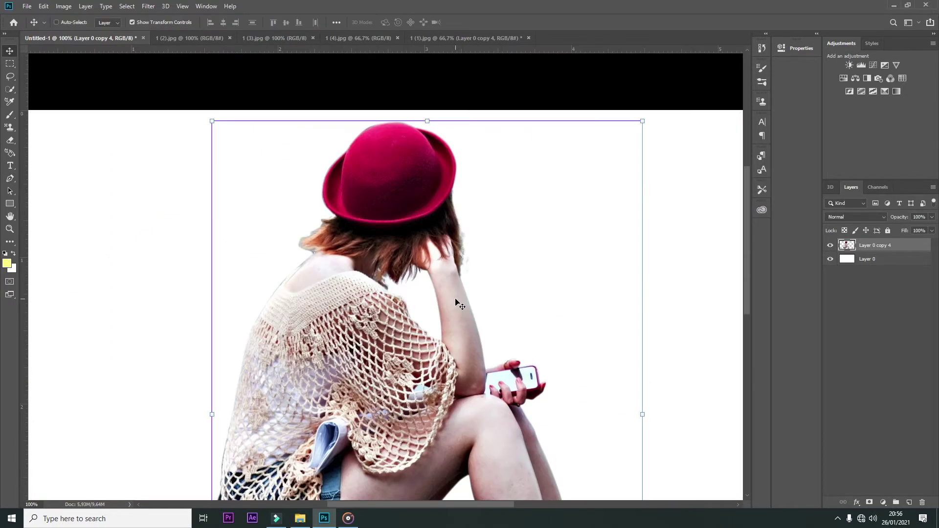
{"action": "scroll", "coordinate": [455, 303], "scroll_direction": "up", "scroll_amount": 3}
Delete the leftover background in the gap beside the arm using a pen path selection
{"action": "key", "text": "p"}
{"action": "left_click", "coordinate": [548, 343]}
{"action": "left_click", "coordinate": [542, 291]}
{"action": "left_click", "coordinate": [548, 252]}
{"action": "left_click", "coordinate": [540, 221]}
{"action": "left_click", "coordinate": [558, 115]}
{"action": "left_click", "coordinate": [617, 230]}
{"action": "left_click", "coordinate": [548, 343]}
{"action": "right_click", "coordinate": [578, 241]}
{"action": "left_click", "coordinate": [614, 278]}
{"action": "key", "text": "Return"}
{"action": "key", "text": "ctrl+d"}
{"action": "key", "text": "ctrl+minus"}
{"action": "key", "text": "ctrl+minus"}
{"action": "key", "text": "ctrl+minus"}
{"action": "key", "text": "v"}
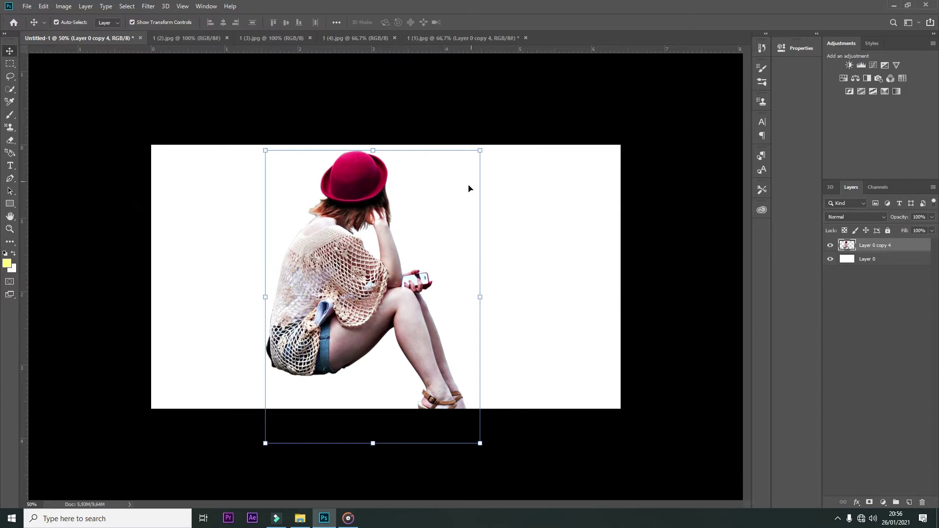
Scale the girl down, reposition her on the canvas, and hide her layer
{"action": "left_click_drag", "start_coordinate": [482, 150], "coordinate": [404, 256]}
{"action": "mouse_move", "coordinate": [342, 343]}
{"action": "left_mouse_down"}
{"action": "mouse_move", "coordinate": [416, 267]}
{"action": "mouse_move", "coordinate": [325, 289]}
{"action": "left_mouse_up"}
{"action": "left_click", "coordinate": [830, 245]}
Switch between the stock photo documents and close 1 (1).jpg
{"action": "left_click", "coordinate": [185, 39]}
{"action": "left_click", "coordinate": [464, 39]}
{"action": "left_click", "coordinate": [526, 37]}
Close the previous photo without saving and unlock the red-rock photo's background layer
{"action": "left_click", "coordinate": [467, 193]}
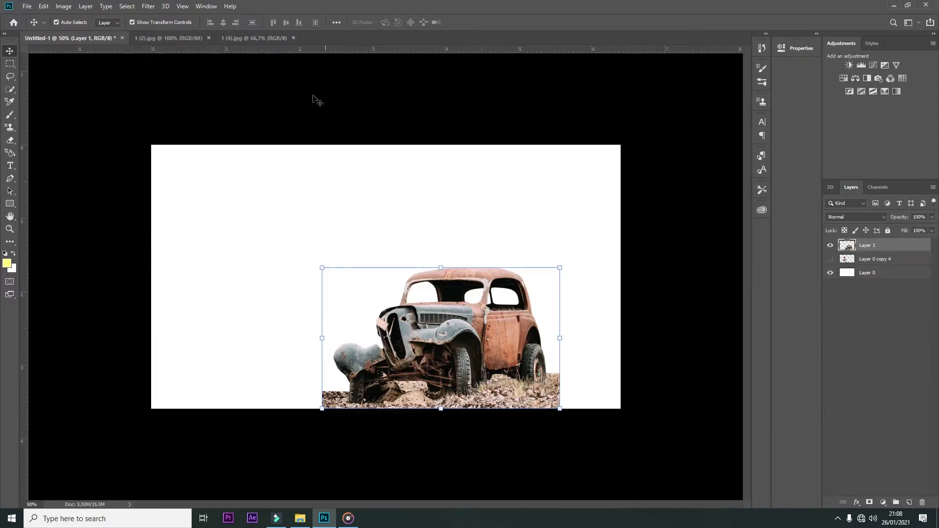
{"action": "left_click", "coordinate": [186, 38]}
{"action": "left_click", "coordinate": [277, 37]}
{"action": "left_click_drag", "start_coordinate": [233, 259], "coordinate": [421, 338]}
{"action": "key", "text": "Return"}
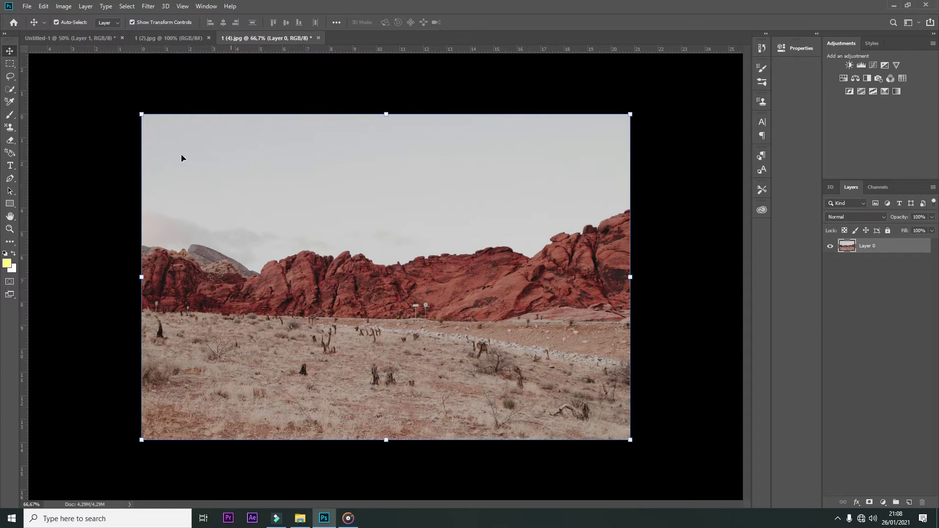
Outline the red-rock ground with the Patch tool, move it into Untitled-1, and stretch it to the left edge
{"action": "left_click", "coordinate": [10, 242]}
{"action": "left_click", "coordinate": [44, 387]}
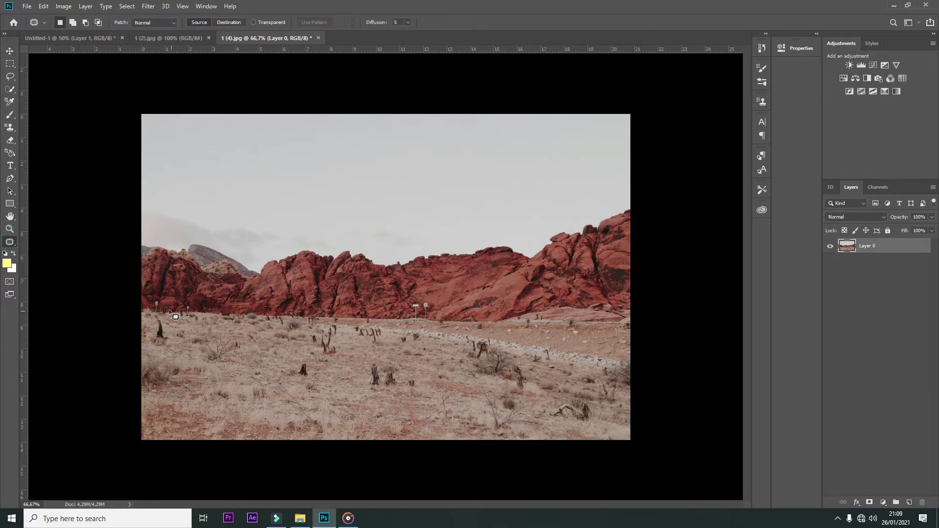
{"action": "left_click_drag", "start_coordinate": [139, 316], "coordinate": [307, 318]}
{"action": "left_click_drag", "start_coordinate": [654, 487], "coordinate": [133, 483]}
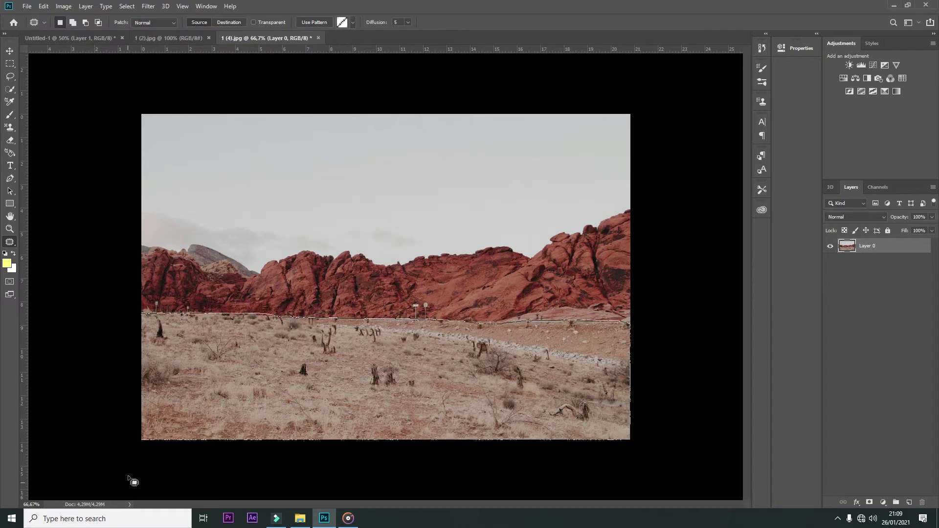
{"action": "key", "text": "v"}
{"action": "mouse_move", "coordinate": [324, 379]}
{"action": "left_mouse_down"}
{"action": "mouse_move", "coordinate": [189, 273]}
{"action": "mouse_move", "coordinate": [387, 342]}
{"action": "left_mouse_up"}
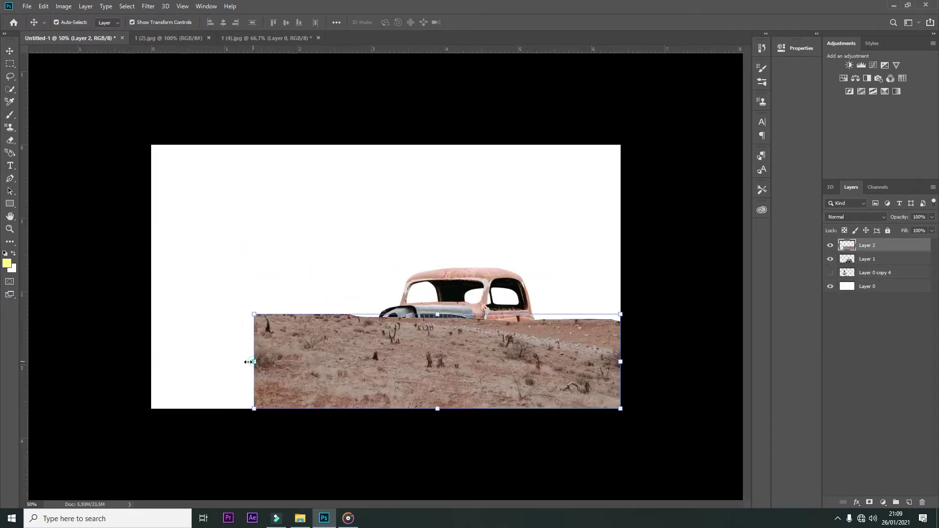
{"action": "left_click_drag", "start_coordinate": [249, 362], "coordinate": [151, 362]}
{"action": "left_click", "coordinate": [359, 356]}
Close 1 (4).jpg without saving and return to Untitled-1
{"action": "left_click", "coordinate": [179, 38]}
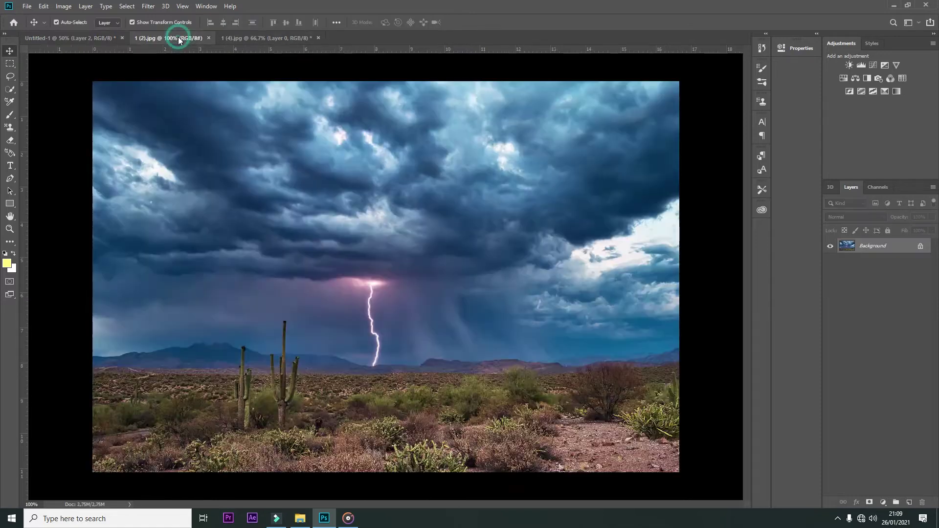
{"action": "left_click", "coordinate": [303, 38]}
{"action": "left_click", "coordinate": [318, 39]}
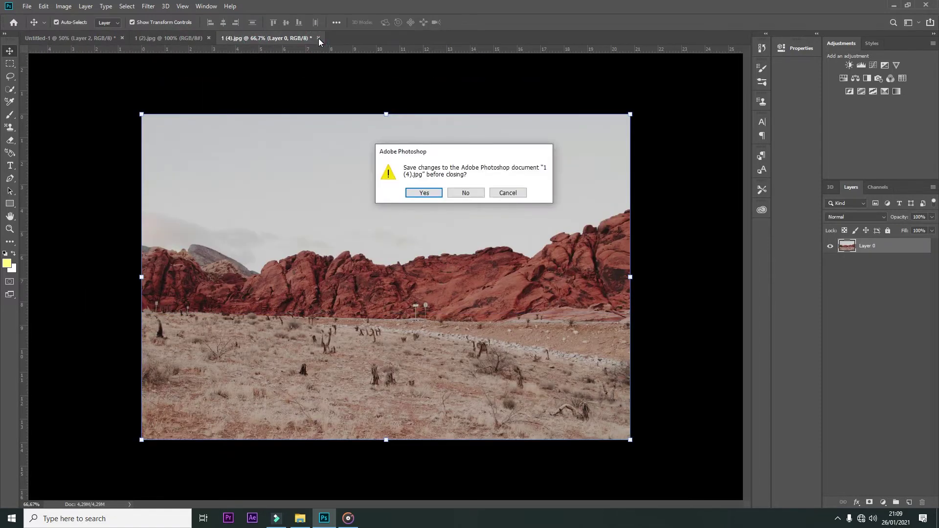
{"action": "left_click", "coordinate": [466, 193]}
{"action": "left_click", "coordinate": [77, 39]}
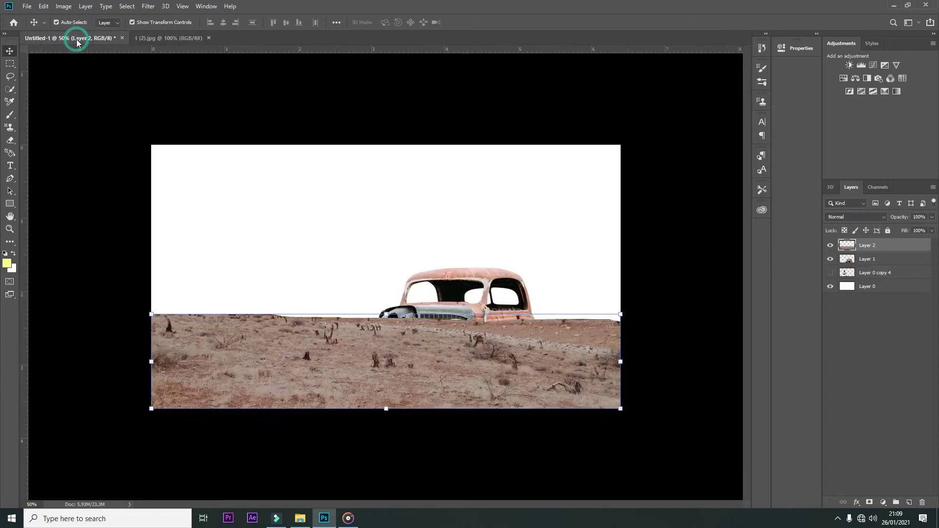
Move the ground Layer 2 below the car and brighten it with Curves
{"action": "left_click_drag", "start_coordinate": [868, 245], "coordinate": [868, 267]}
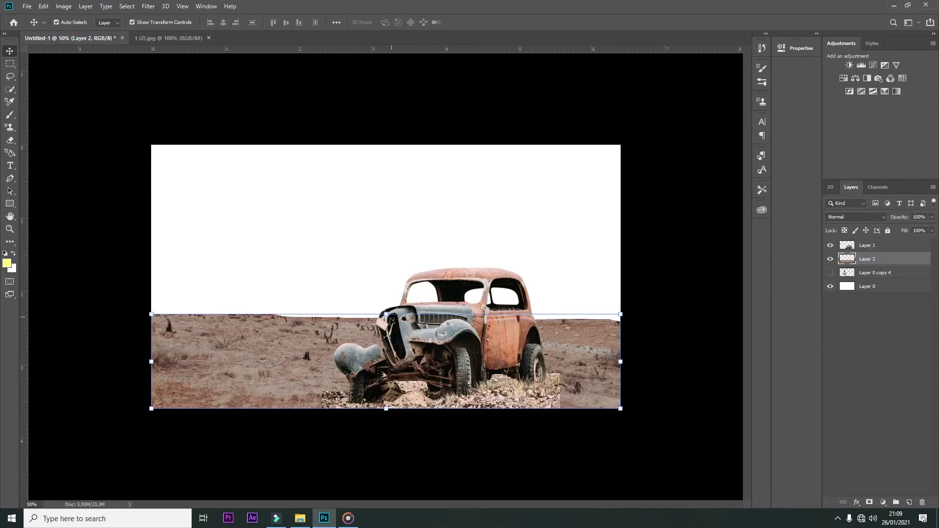
{"action": "key", "text": "ctrl+plus"}
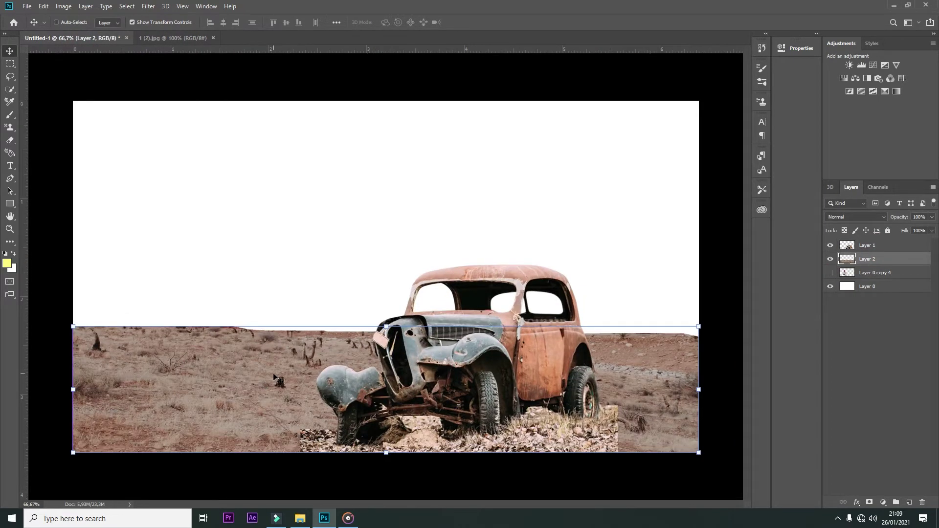
{"action": "key", "text": "ctrl+m"}
{"action": "left_click_drag", "start_coordinate": [689, 240], "coordinate": [689, 211]}
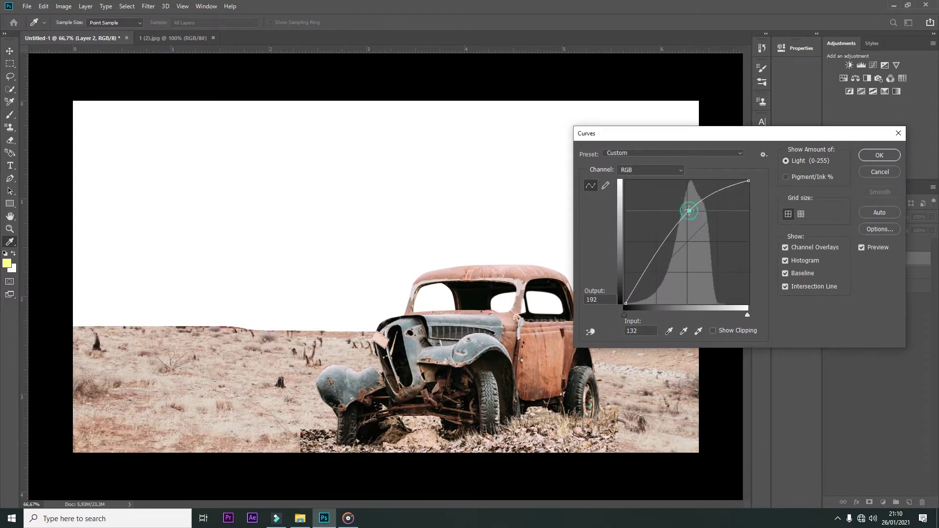
Accept the Curves, shift the car layer slightly right, and give it a layer mask
{"action": "left_click", "coordinate": [876, 160]}
{"action": "key", "text": "v"}
{"action": "left_click_drag", "start_coordinate": [467, 357], "coordinate": [480, 345]}
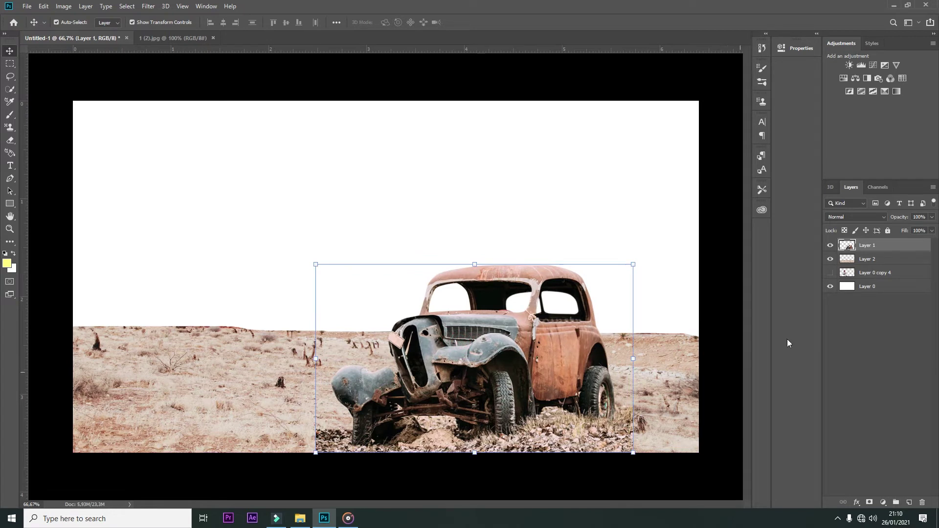
{"action": "left_click", "coordinate": [869, 503]}
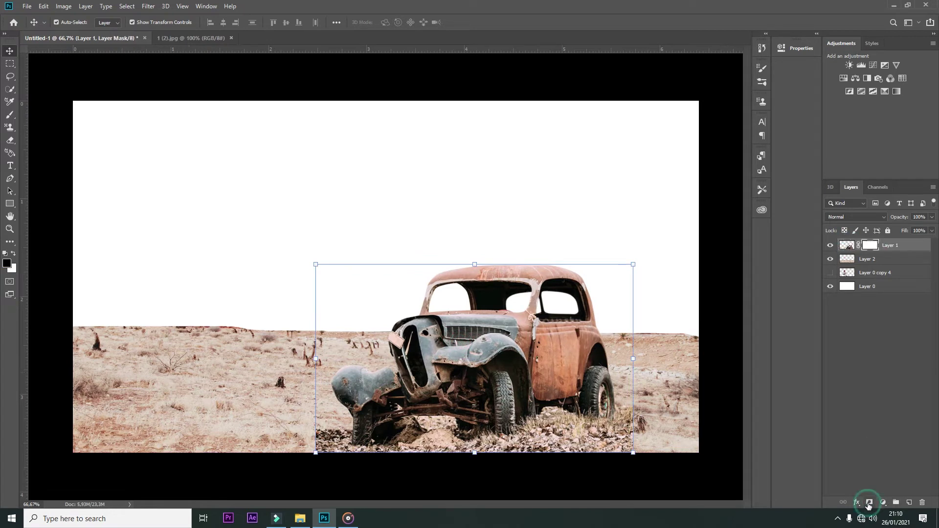
Set up a small soft brush at 47% opacity
{"action": "left_click", "coordinate": [11, 116]}
{"action": "left_click", "coordinate": [224, 23]}
{"action": "left_click_drag", "start_coordinate": [203, 33], "coordinate": [201, 33]}
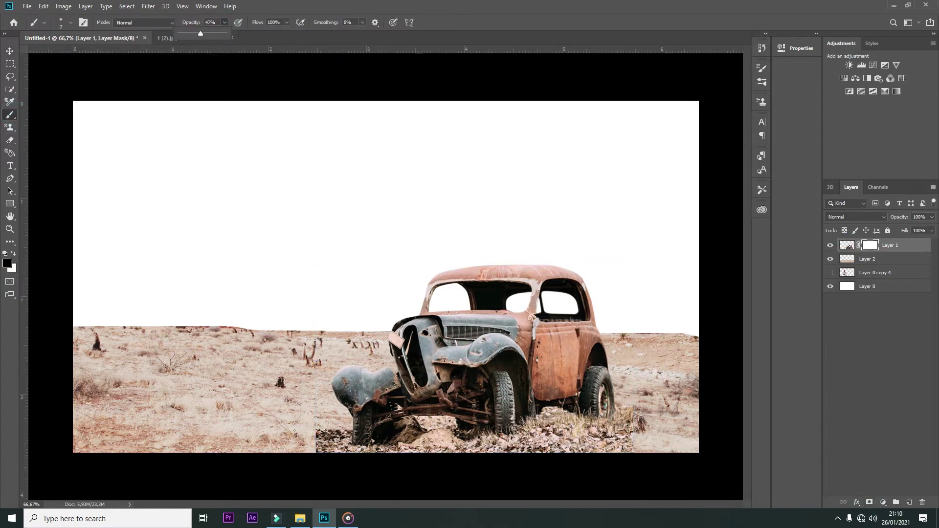
{"action": "scroll", "coordinate": [434, 394], "scroll_direction": "up", "scroll_amount": 1}
{"action": "scroll", "coordinate": [434, 394], "scroll_direction": "up", "scroll_amount": 1}
{"action": "scroll", "coordinate": [434, 394], "scroll_direction": "up", "scroll_amount": 2}
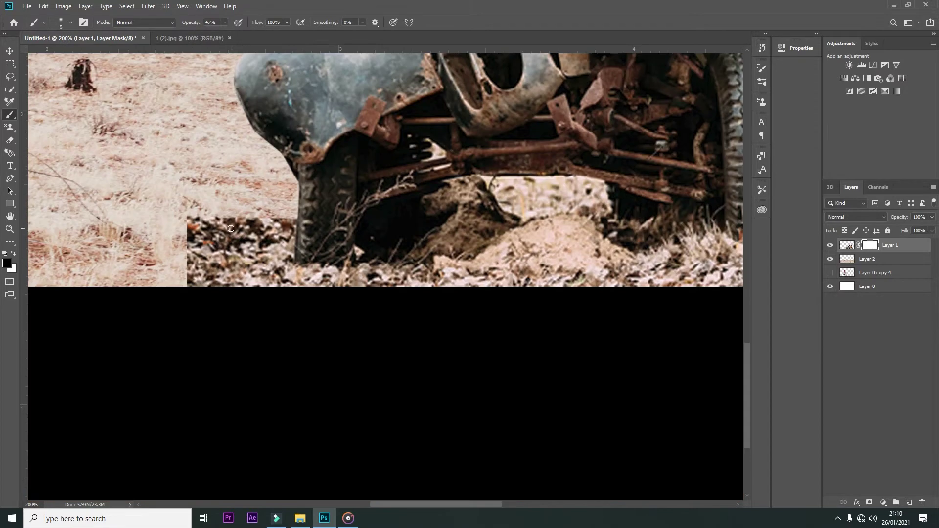
{"action": "key", "text": "bracketleft"}
Paint black on the car's mask along the rubble seams around the front and rear wheels
{"action": "mouse_move", "coordinate": [165, 231]}
{"action": "left_mouse_down"}
{"action": "mouse_move", "coordinate": [276, 216]}
{"action": "mouse_move", "coordinate": [280, 273]}
{"action": "left_mouse_up"}
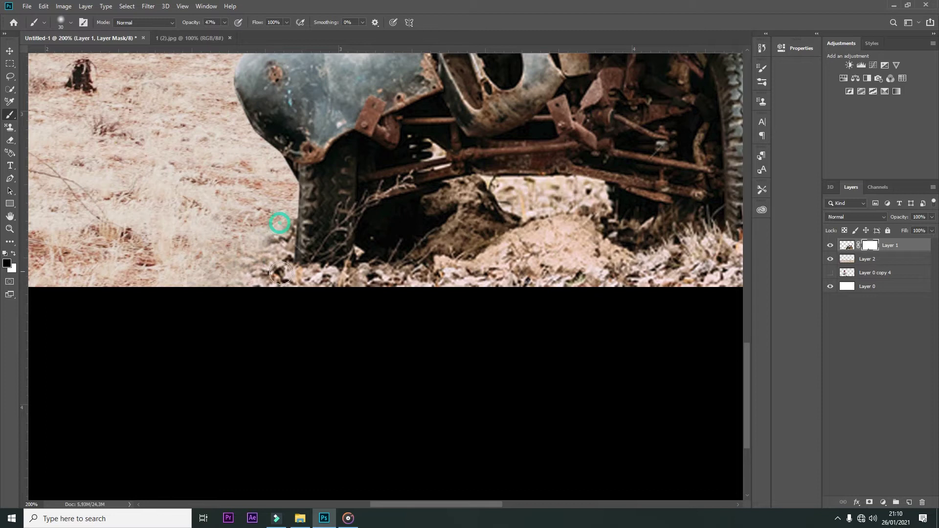
{"action": "scroll", "coordinate": [293, 229], "scroll_direction": "right", "scroll_amount": 10}
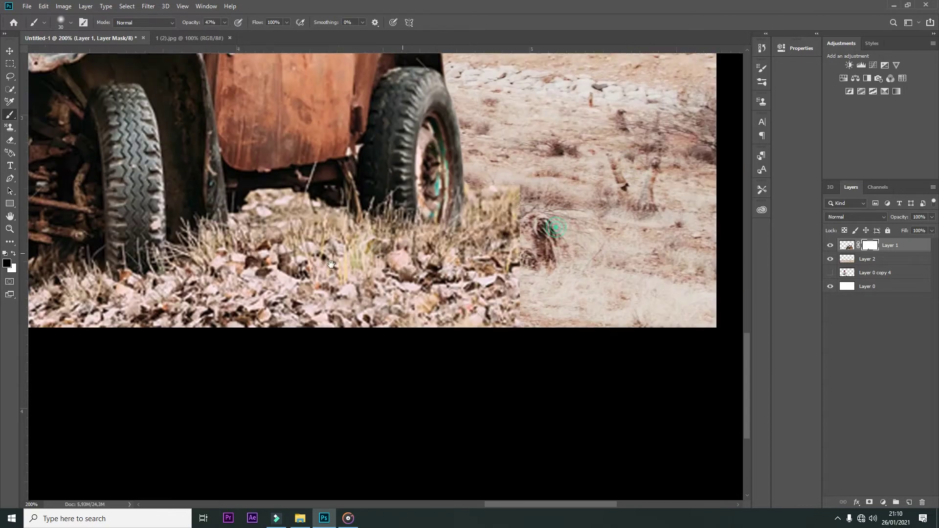
{"action": "scroll", "coordinate": [391, 233], "scroll_direction": "up", "scroll_amount": 2}
{"action": "mouse_move", "coordinate": [405, 236]}
{"action": "left_mouse_down"}
{"action": "mouse_move", "coordinate": [451, 269]}
{"action": "mouse_move", "coordinate": [426, 346]}
{"action": "mouse_move", "coordinate": [392, 378]}
{"action": "mouse_move", "coordinate": [273, 361]}
{"action": "left_mouse_up"}
{"action": "mouse_move", "coordinate": [345, 373]}
{"action": "left_mouse_down"}
{"action": "mouse_move", "coordinate": [386, 337]}
{"action": "mouse_move", "coordinate": [352, 319]}
{"action": "left_mouse_up"}
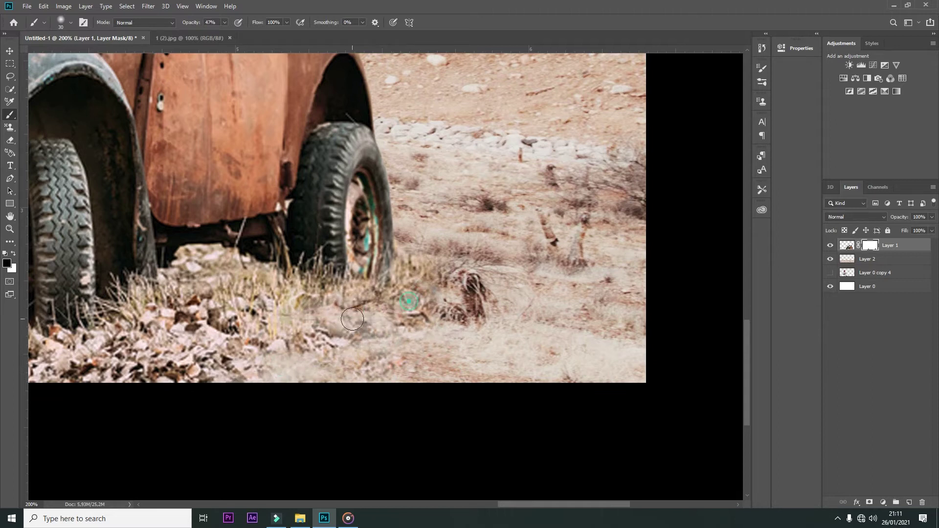
{"action": "scroll", "coordinate": [475, 314], "scroll_direction": "down", "scroll_amount": 2}
{"action": "scroll", "coordinate": [475, 314], "scroll_direction": "left", "scroll_amount": 5}
{"action": "key", "text": "bracketright"}
{"action": "key", "text": "bracketright"}
{"action": "key", "text": "bracketright"}
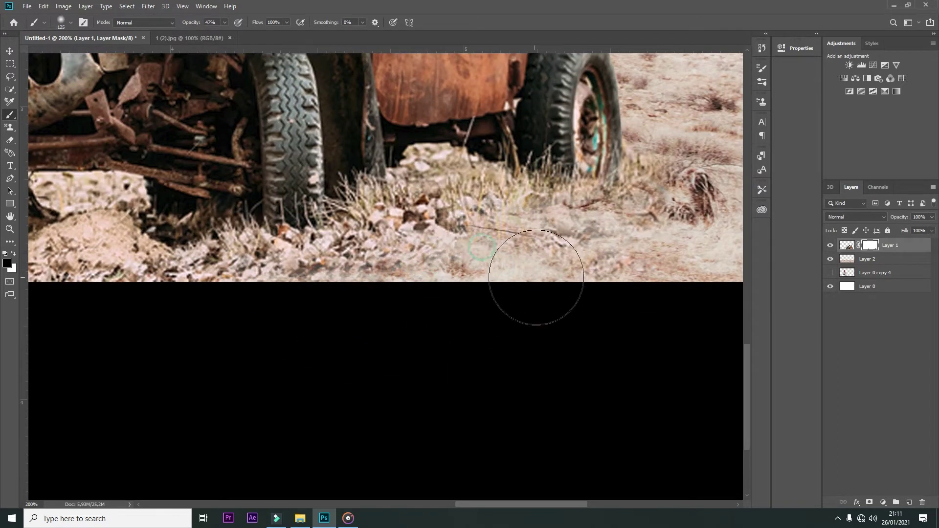
{"action": "key", "text": "ctrl+minus"}
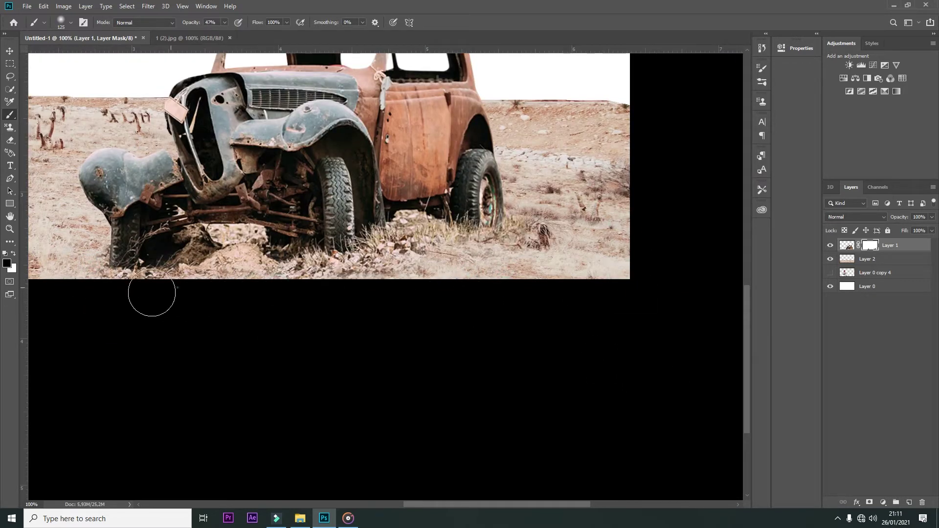
{"action": "left_click_drag", "start_coordinate": [57, 280], "coordinate": [375, 309]}
Give the ground Layer 2 a layer mask and choose the Gradient tool
{"action": "key", "text": "v"}
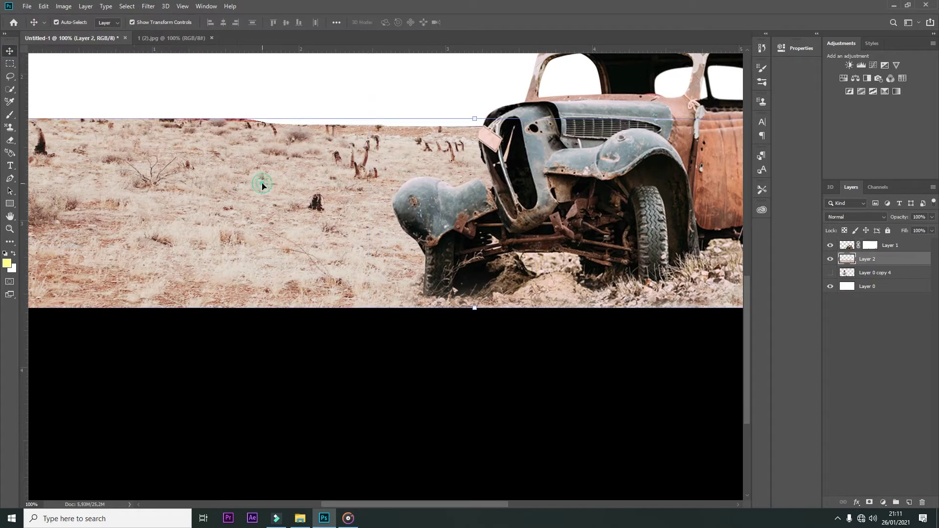
{"action": "key", "text": "ctrl+minus"}
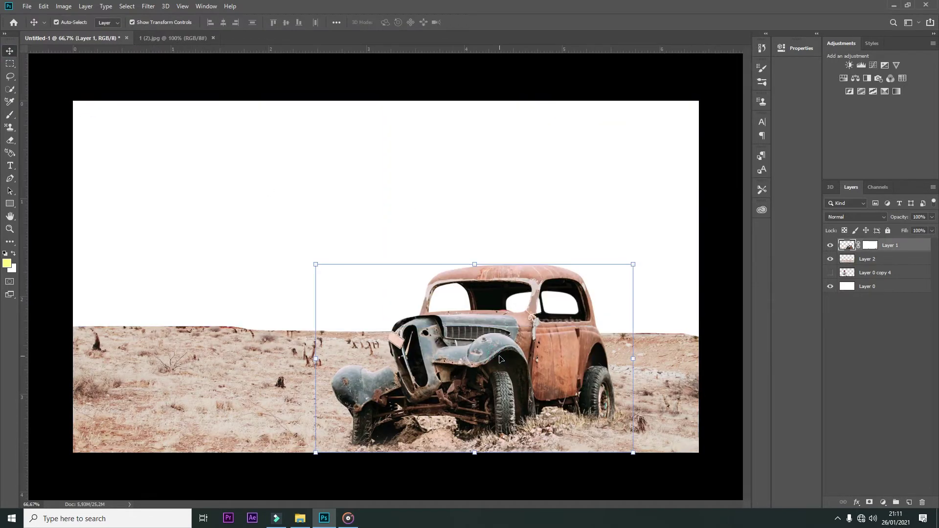
{"action": "left_click", "coordinate": [205, 341]}
{"action": "left_click", "coordinate": [869, 502]}
{"action": "left_click", "coordinate": [10, 243]}
{"action": "left_click", "coordinate": [54, 451]}
Draw a gentle black-to-white gradient up across the horizon on the ground mask
{"action": "mouse_move", "coordinate": [331, 338]}
{"action": "left_mouse_down"}
{"action": "mouse_move", "coordinate": [330, 382]}
{"action": "mouse_move", "coordinate": [349, 305]}
{"action": "left_mouse_up"}
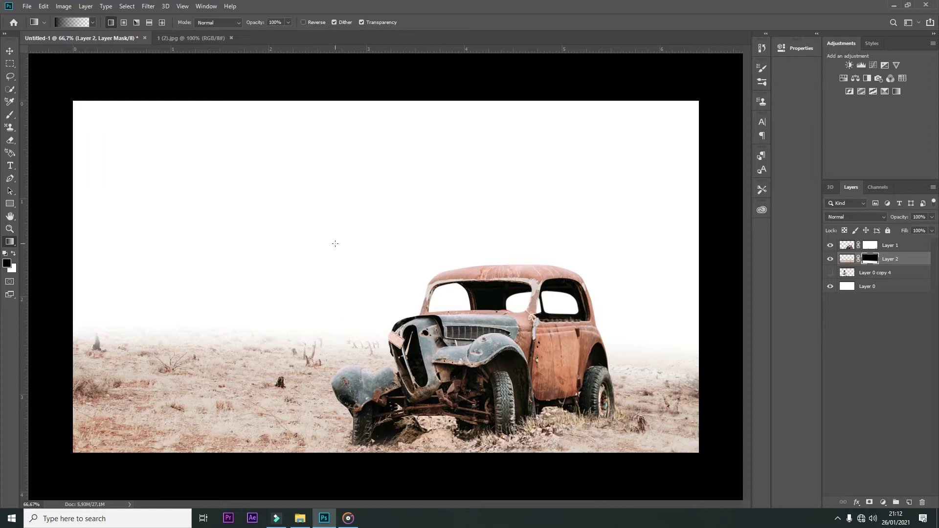
{"action": "left_click_drag", "start_coordinate": [338, 377], "coordinate": [126, 318]}
{"action": "key", "text": "ctrl+z"}
{"action": "left_click_drag", "start_coordinate": [287, 301], "coordinate": [287, 355]}
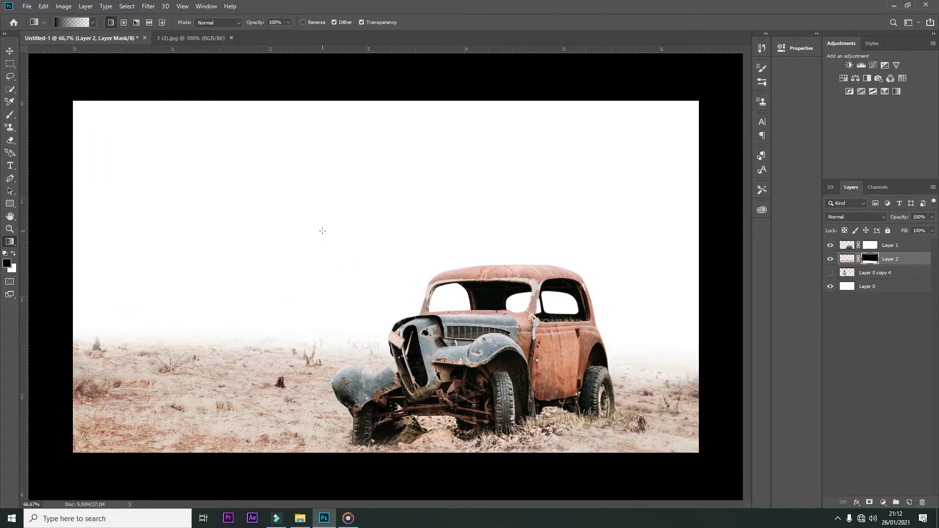
{"action": "key", "text": "v"}
{"action": "left_click", "coordinate": [529, 281]}
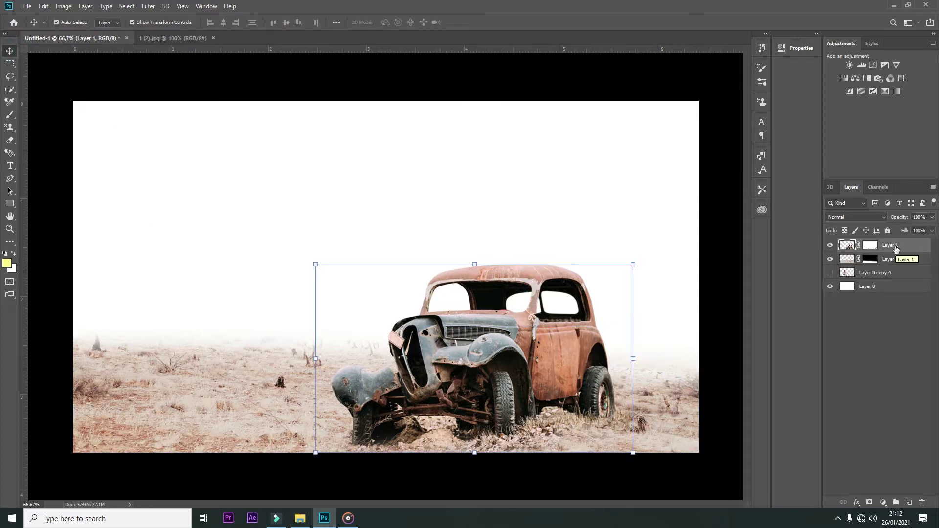
Group the car and ground layers into a group named Car
{"action": "left_click", "coordinate": [892, 262], "text": "ctrl"}
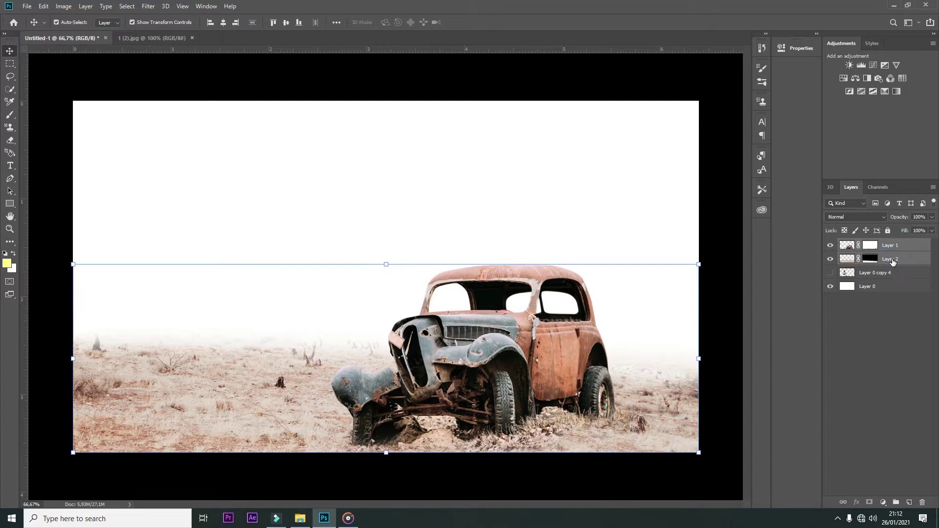
{"action": "key", "text": "ctrl+g"}
{"action": "double_click", "coordinate": [869, 245]}
{"action": "type", "text": "Car"}
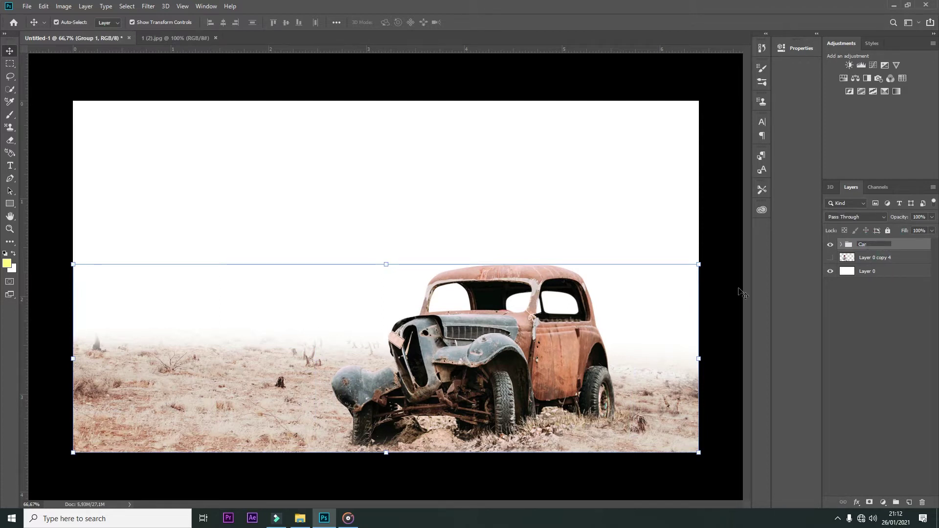
{"action": "key", "text": "Return"}
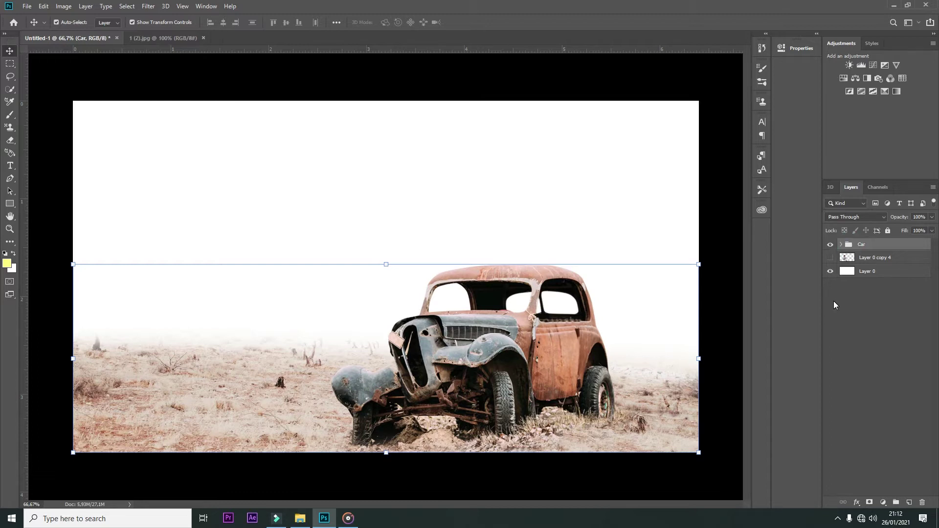
Add a clipped Levels adjustment with black point 13 and white point 251
{"action": "left_click", "coordinate": [883, 503]}
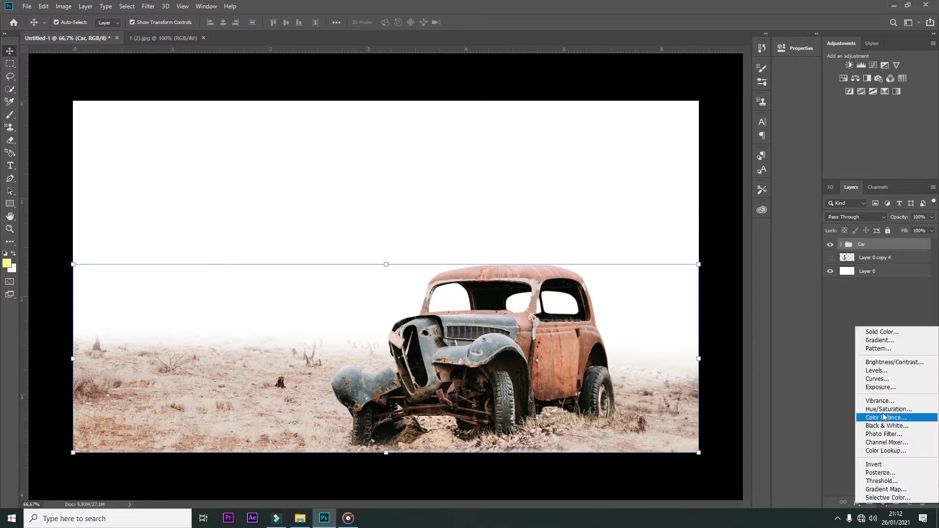
{"action": "left_click", "coordinate": [879, 371]}
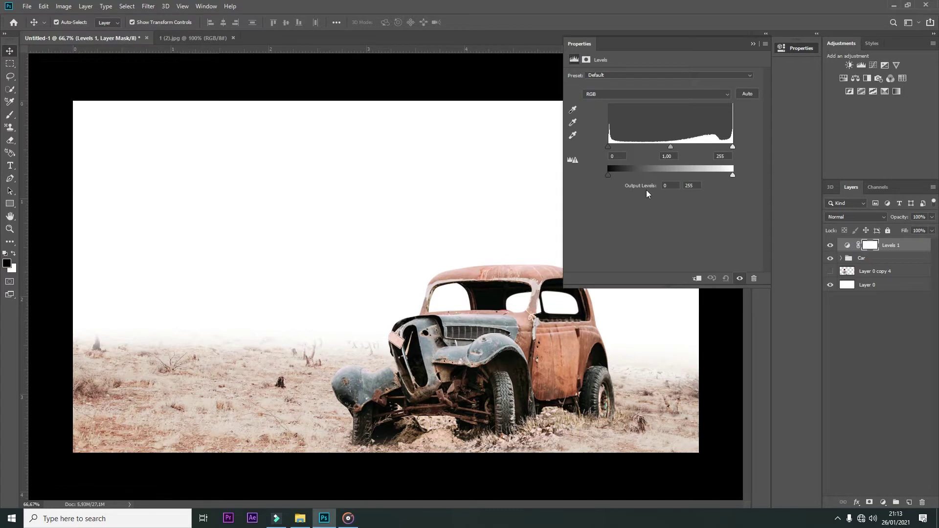
{"action": "left_click", "coordinate": [697, 281]}
{"action": "left_click_drag", "start_coordinate": [608, 146], "coordinate": [615, 147]}
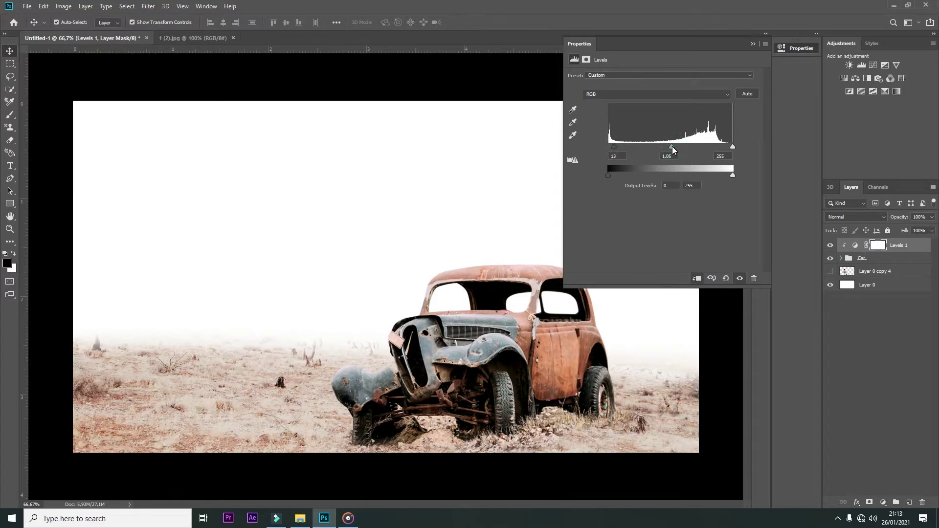
{"action": "left_click_drag", "start_coordinate": [732, 147], "coordinate": [730, 146]}
{"action": "left_click", "coordinate": [753, 44]}
Add a clipped Exposure adjustment with exposure -0.63 and gamma 0.95
{"action": "left_click", "coordinate": [883, 503]}
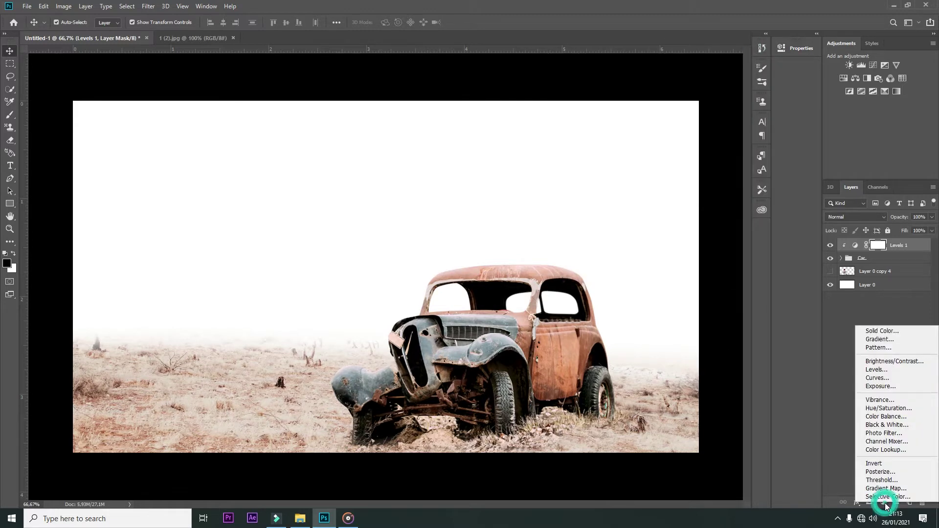
{"action": "left_click", "coordinate": [875, 391]}
{"action": "left_click", "coordinate": [696, 279]}
{"action": "left_click_drag", "start_coordinate": [662, 118], "coordinate": [657, 101]}
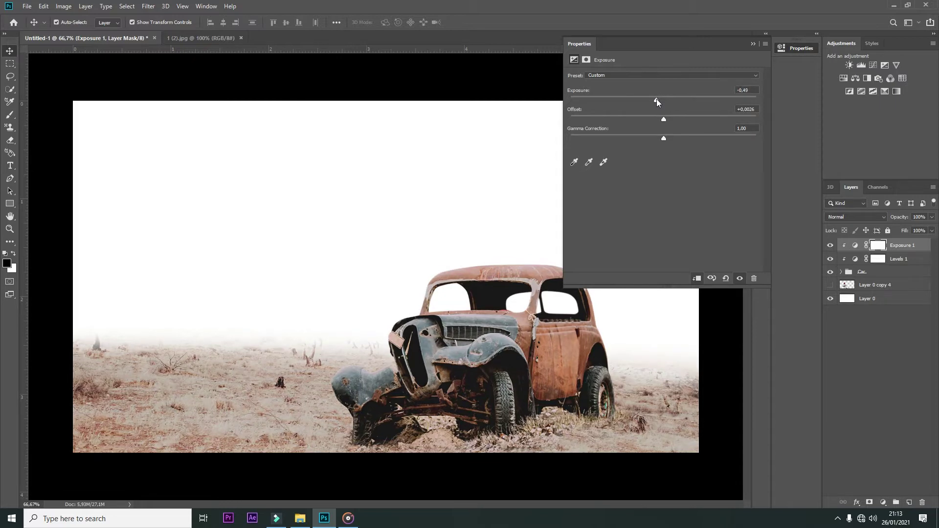
{"action": "left_click_drag", "start_coordinate": [663, 140], "coordinate": [667, 139]}
{"action": "left_click", "coordinate": [739, 278]}
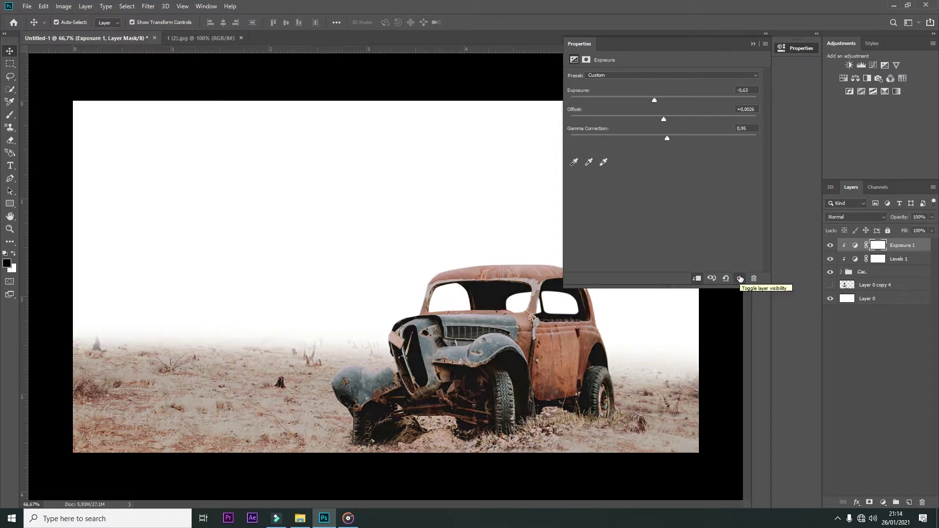
{"action": "left_click", "coordinate": [753, 43]}
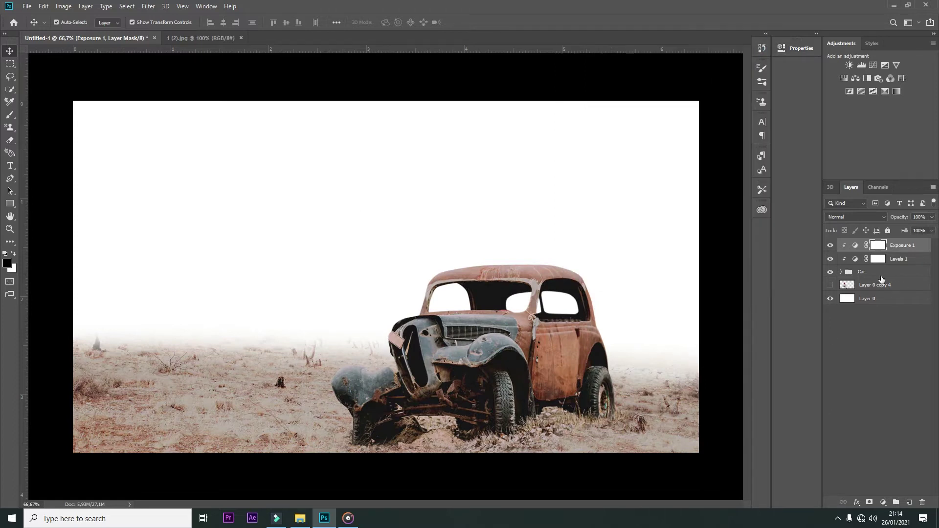
Add a clipped S-shaped Curves adjustment to add contrast to the car
{"action": "left_click", "coordinate": [883, 502]}
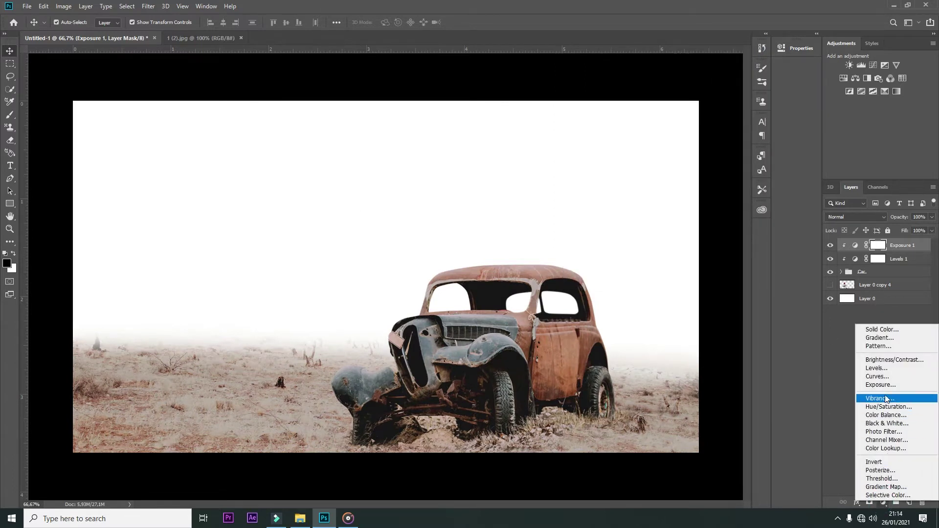
{"action": "left_click", "coordinate": [888, 379]}
{"action": "left_click", "coordinate": [697, 278]}
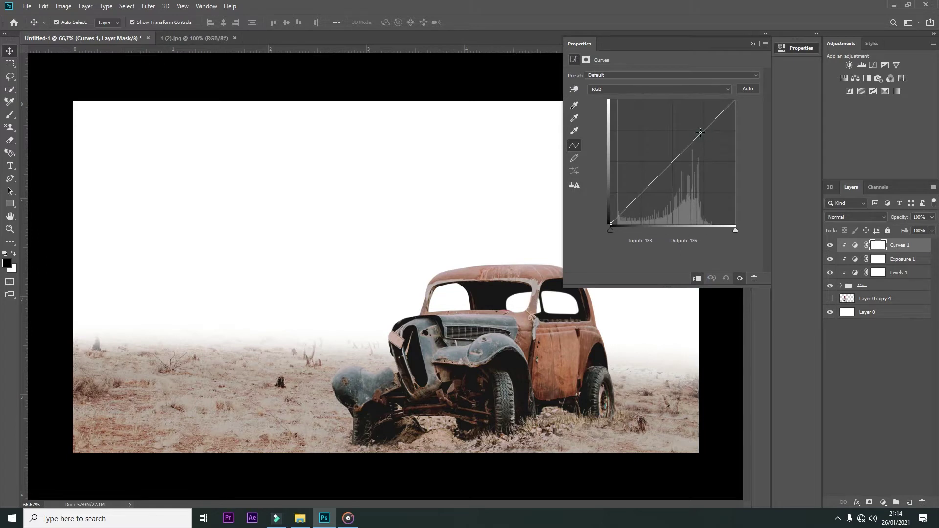
{"action": "left_click_drag", "start_coordinate": [700, 132], "coordinate": [696, 127]}
{"action": "left_click", "coordinate": [626, 210]}
{"action": "left_click", "coordinate": [739, 279]}
{"action": "left_click", "coordinate": [739, 79]}
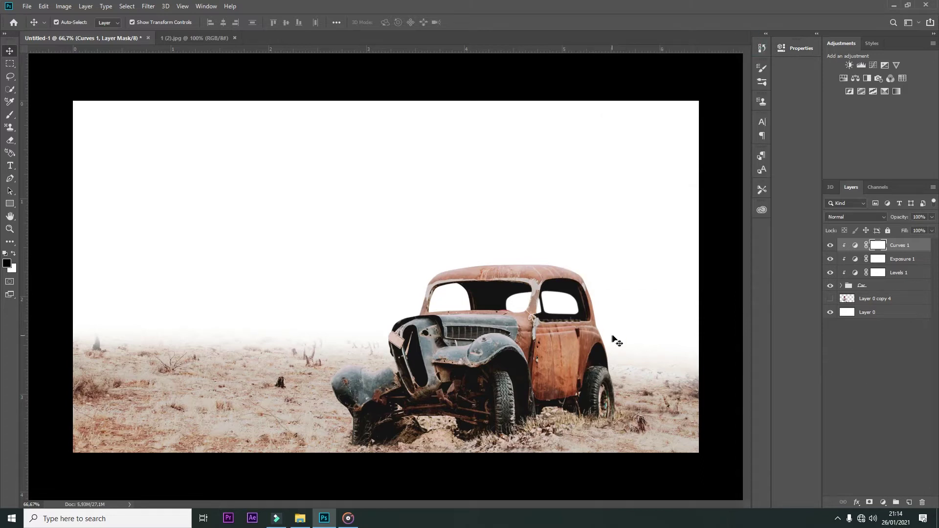
Move Layer 0 copy 4 to the top, show it, and scale, flip and tilt the girl about -9.8°
{"action": "left_click_drag", "start_coordinate": [895, 299], "coordinate": [891, 245]}
{"action": "left_click", "coordinate": [826, 246]}
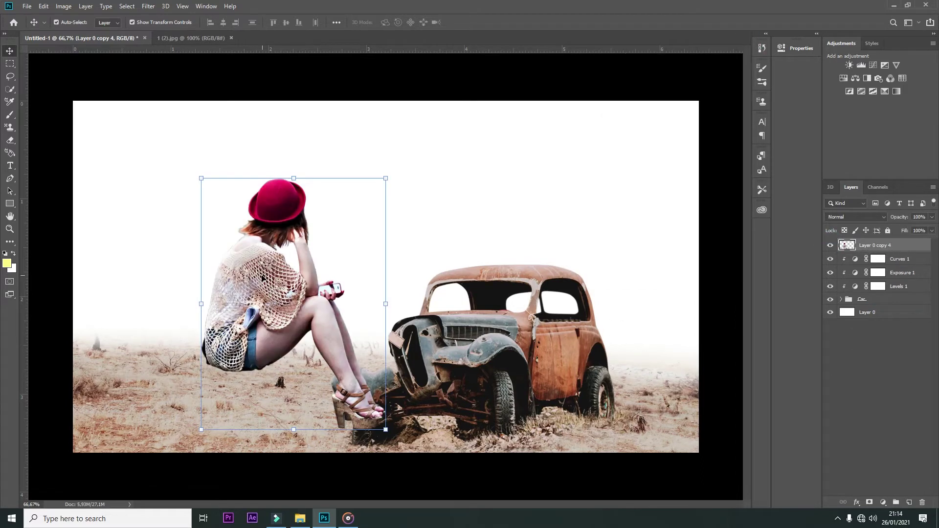
{"action": "left_click_drag", "start_coordinate": [387, 178], "coordinate": [346, 227]}
{"action": "right_click", "coordinate": [247, 314]}
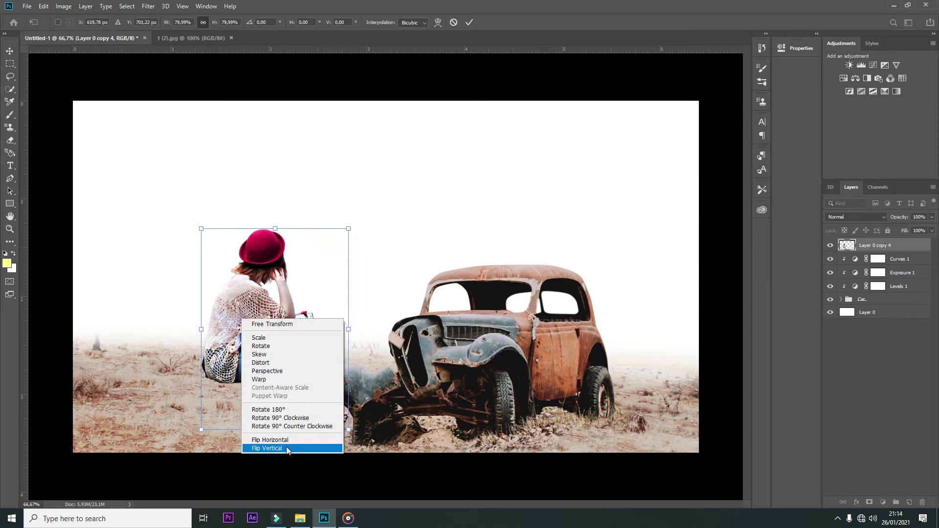
{"action": "left_click", "coordinate": [274, 444]}
{"action": "left_click_drag", "start_coordinate": [314, 325], "coordinate": [355, 324]}
{"action": "left_click_drag", "start_coordinate": [385, 226], "coordinate": [362, 251]}
{"action": "left_click_drag", "start_coordinate": [332, 319], "coordinate": [343, 329]}
{"action": "left_click_drag", "start_coordinate": [389, 251], "coordinate": [368, 228]}
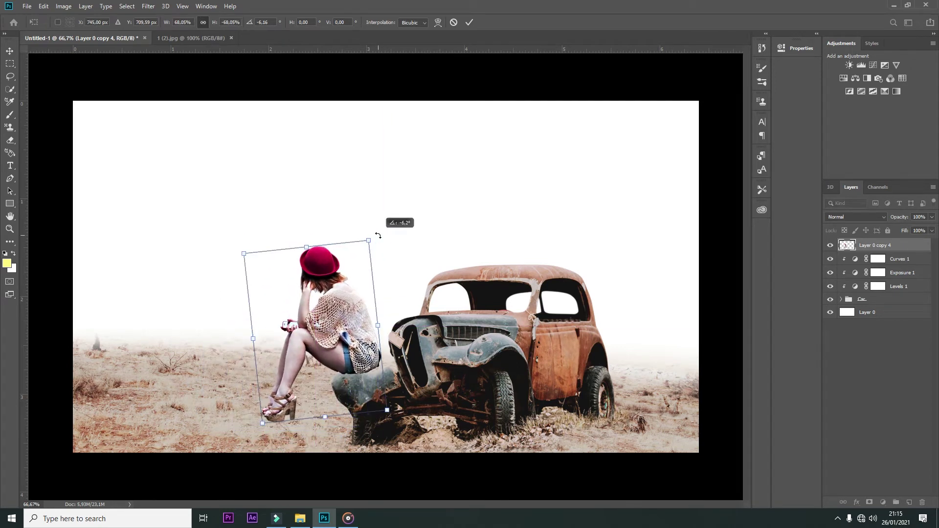
{"action": "left_click_drag", "start_coordinate": [334, 331], "coordinate": [348, 324]}
{"action": "key", "text": "Return"}
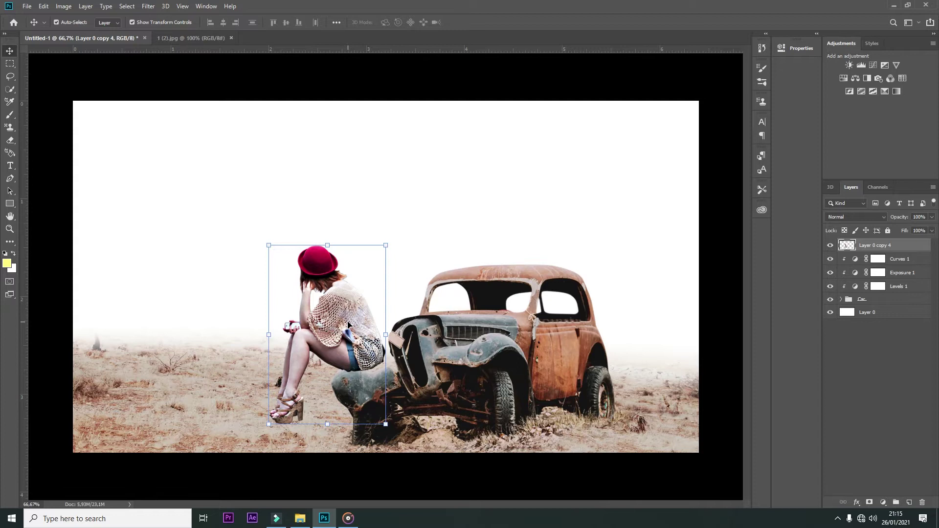
Zoom to 100% and lower the girl onto the car's front fender
{"action": "key", "text": "ctrl+plus"}
{"action": "scroll", "coordinate": [342, 223], "scroll_direction": "down", "scroll_amount": 3}
{"action": "left_click_drag", "start_coordinate": [335, 221], "coordinate": [350, 230]}
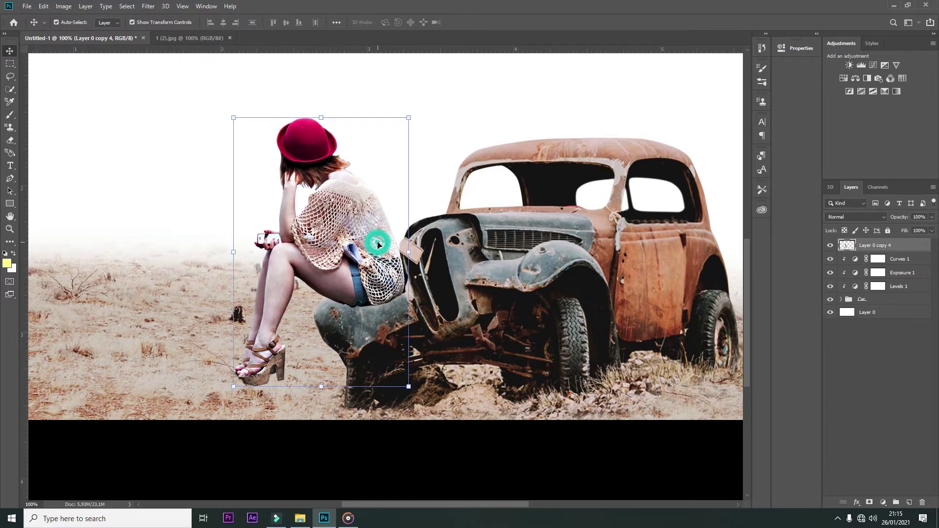
{"action": "left_click_drag", "start_coordinate": [373, 274], "coordinate": [370, 276]}
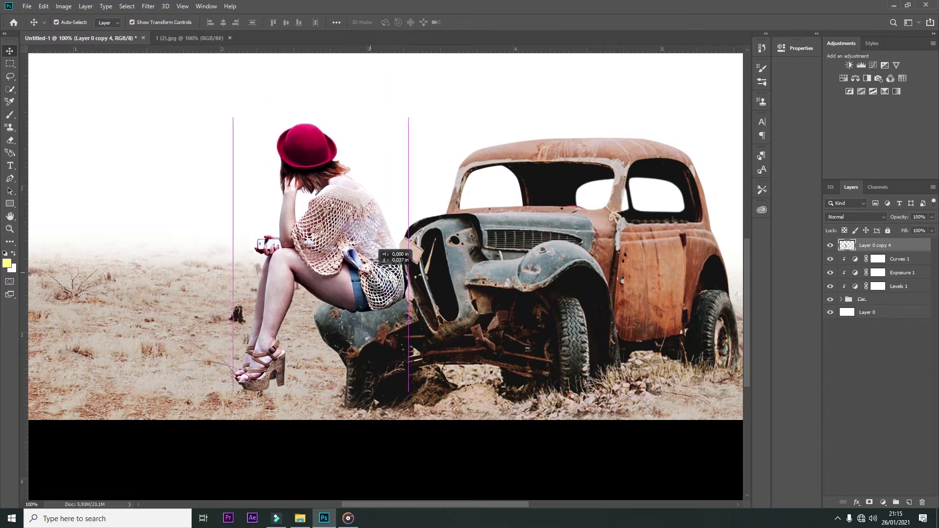
Rescale the girl to about 89.46%, facing the car and seated on the fender
{"action": "key", "text": "ctrl+t"}
{"action": "left_click_drag", "start_coordinate": [408, 123], "coordinate": [390, 151]}
{"action": "mouse_move", "coordinate": [336, 257]}
{"action": "left_mouse_down"}
{"action": "mouse_move", "coordinate": [360, 255]}
{"action": "mouse_move", "coordinate": [365, 230]}
{"action": "mouse_move", "coordinate": [459, 157]}
{"action": "mouse_move", "coordinate": [539, 192]}
{"action": "mouse_move", "coordinate": [368, 251]}
{"action": "left_mouse_up"}
{"action": "right_click", "coordinate": [374, 227]}
{"action": "left_click", "coordinate": [391, 349]}
{"action": "mouse_move", "coordinate": [401, 279]}
{"action": "left_mouse_down"}
{"action": "mouse_move", "coordinate": [550, 205]}
{"action": "mouse_move", "coordinate": [577, 209]}
{"action": "mouse_move", "coordinate": [363, 254]}
{"action": "left_mouse_up"}
{"action": "right_click", "coordinate": [357, 182]}
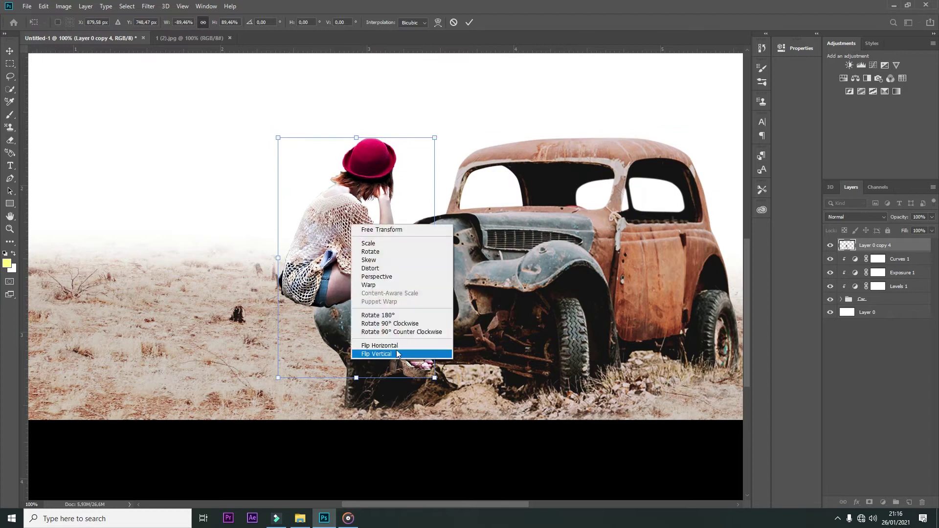
{"action": "left_click", "coordinate": [397, 356]}
{"action": "mouse_move", "coordinate": [376, 215]}
{"action": "left_mouse_down"}
{"action": "mouse_move", "coordinate": [437, 168]}
{"action": "mouse_move", "coordinate": [352, 245]}
{"action": "left_mouse_up"}
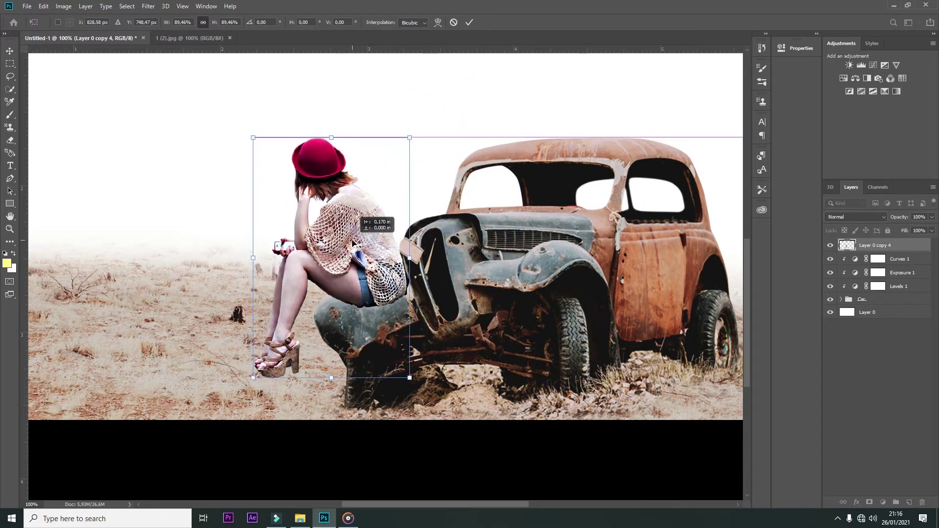
{"action": "key", "text": "Return"}
Zoom to 400% and draw a closed Pen path along the net's right edge
{"action": "key", "text": "ctrl+plus"}
{"action": "key", "text": "ctrl+plus"}
{"action": "key", "text": "ctrl+plus"}
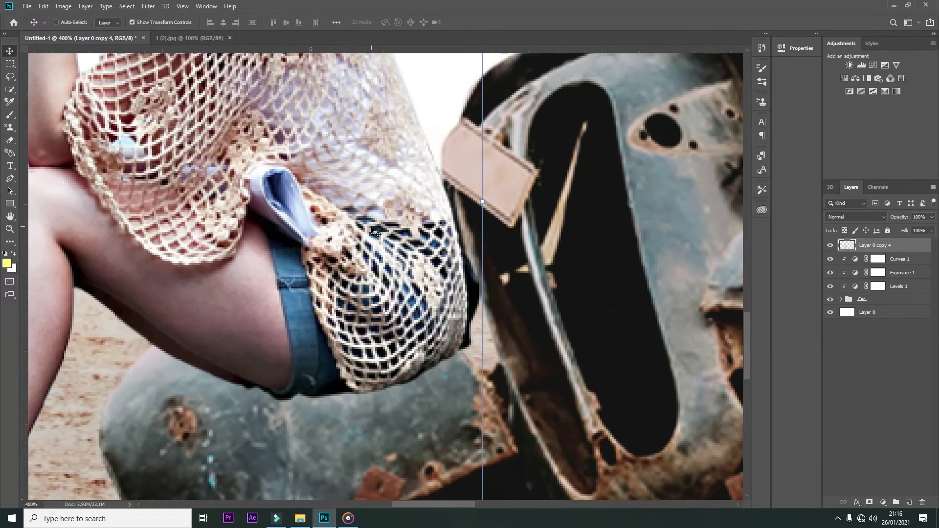
{"action": "left_click", "coordinate": [9, 179]}
{"action": "left_click", "coordinate": [460, 352]}
{"action": "left_click", "coordinate": [467, 323]}
{"action": "left_click_drag", "start_coordinate": [466, 271], "coordinate": [464, 258]}
{"action": "left_click", "coordinate": [523, 213]}
{"action": "left_click", "coordinate": [541, 308]}
{"action": "left_click", "coordinate": [521, 367]}
{"action": "left_click", "coordinate": [460, 351]}
Make the path a selection and zoom back out to the whole scene
{"action": "right_click", "coordinate": [477, 256]}
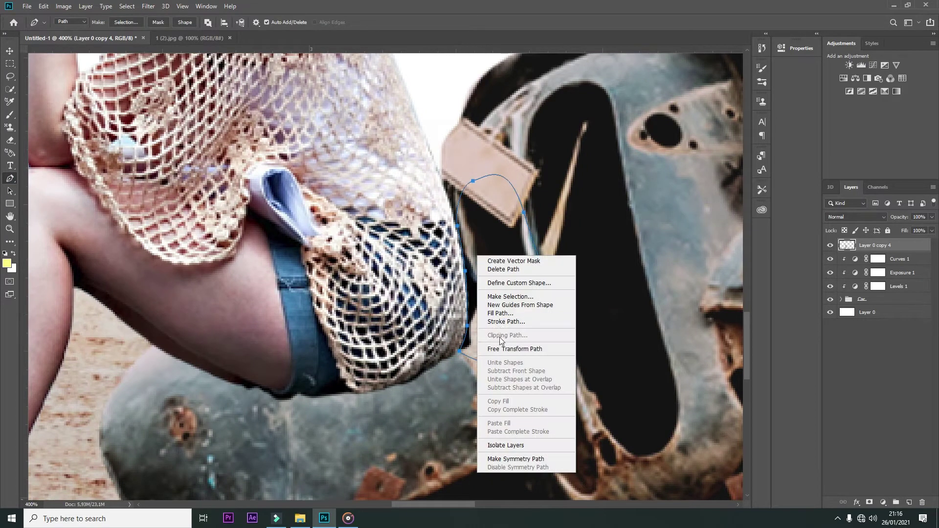
{"action": "left_click", "coordinate": [508, 297]}
{"action": "key", "text": "Return"}
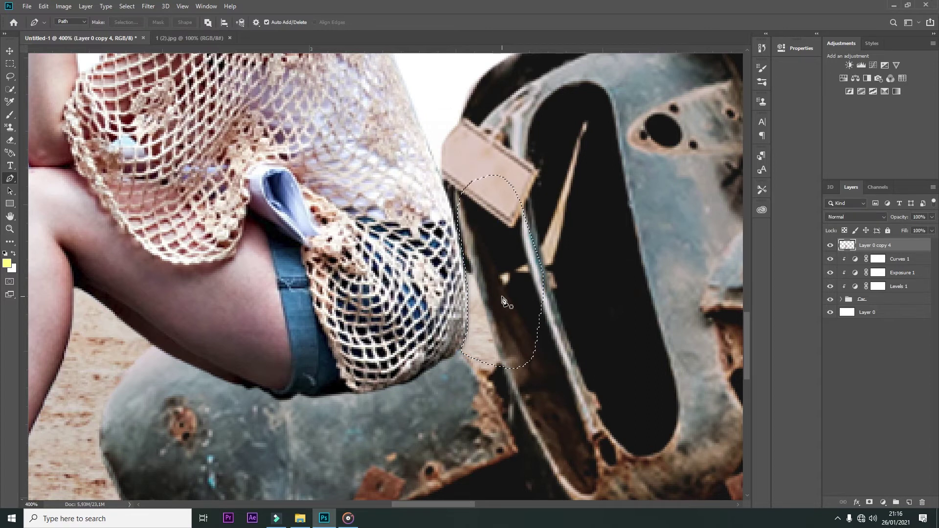
{"action": "left_click_drag", "start_coordinate": [465, 333], "coordinate": [486, 333]}
{"action": "key", "text": "ctrl+minus"}
{"action": "key", "text": "ctrl+minus"}
{"action": "key", "text": "ctrl+minus"}
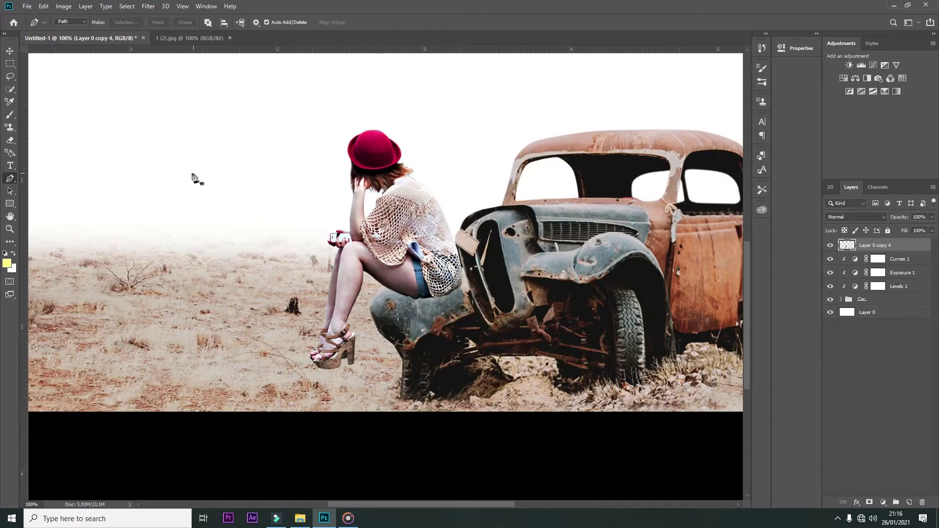
{"action": "key", "text": "v"}
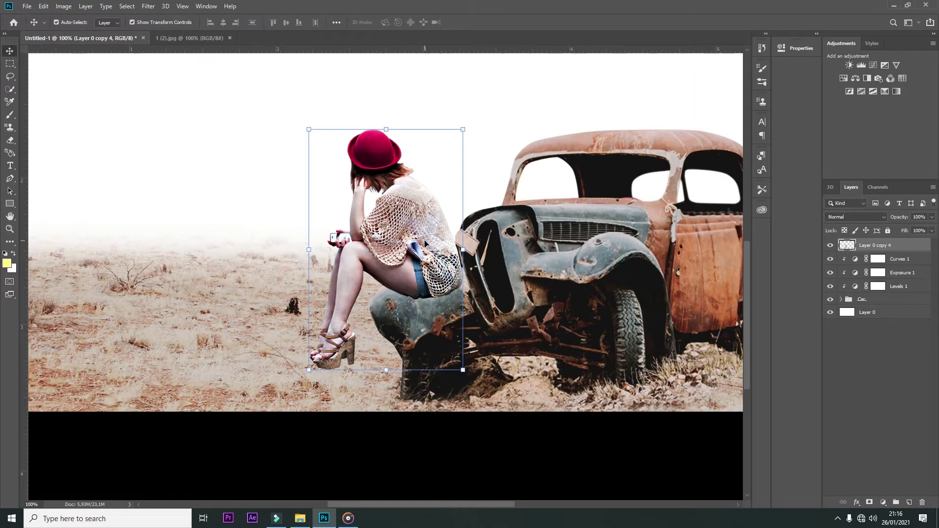
Nudge the girl layer slightly down on the car
{"action": "left_click_drag", "start_coordinate": [421, 238], "coordinate": [419, 245]}
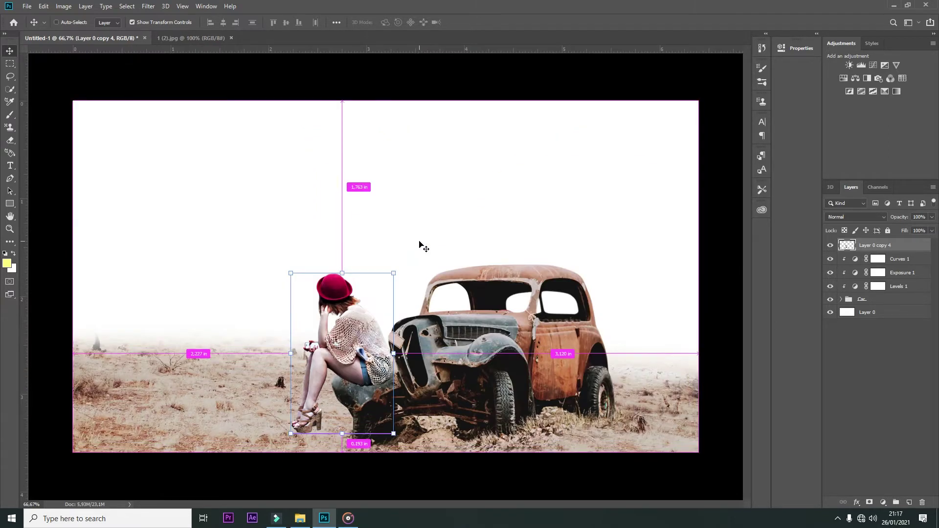
{"action": "scroll", "coordinate": [360, 368], "scroll_direction": "down", "scroll_amount": 3}
{"action": "scroll", "coordinate": [409, 258], "scroll_direction": "up", "scroll_amount": 2}
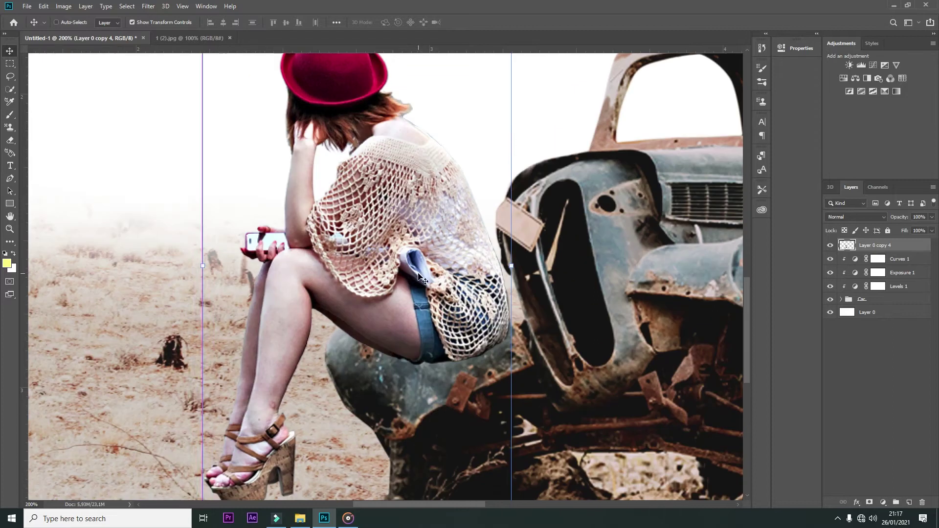
{"action": "scroll", "coordinate": [429, 270], "scroll_direction": "down", "scroll_amount": 2}
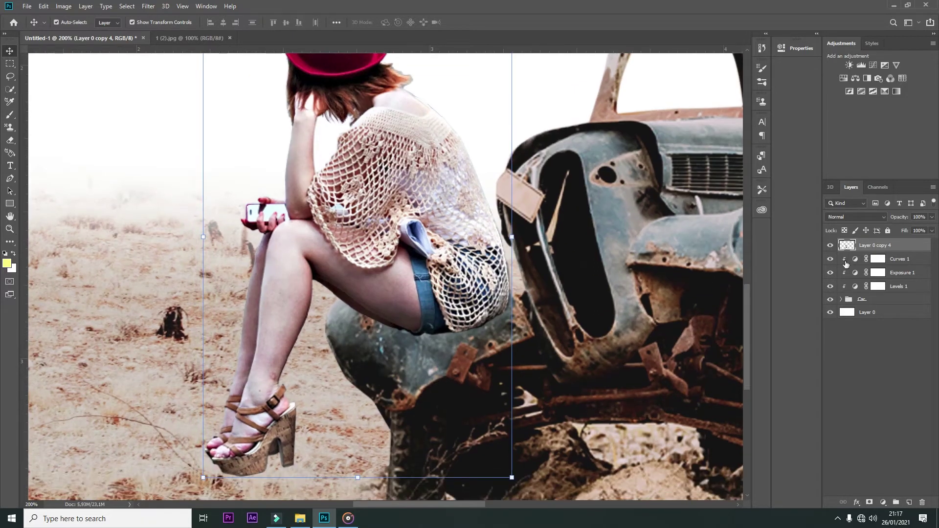
On a new layer under the girl, paint dark shading under her thigh with a small 30% brush
{"action": "left_click", "coordinate": [909, 502], "text": "ctrl"}
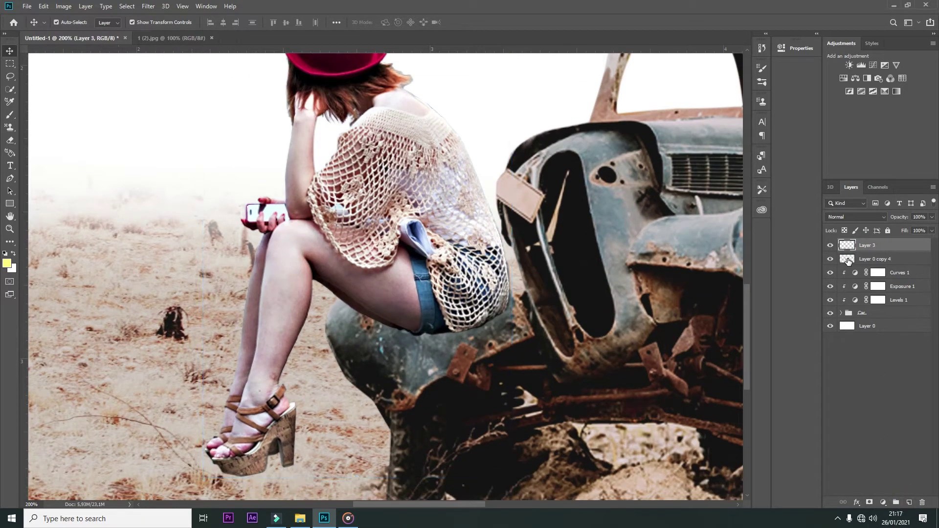
{"action": "left_click", "coordinate": [8, 265]}
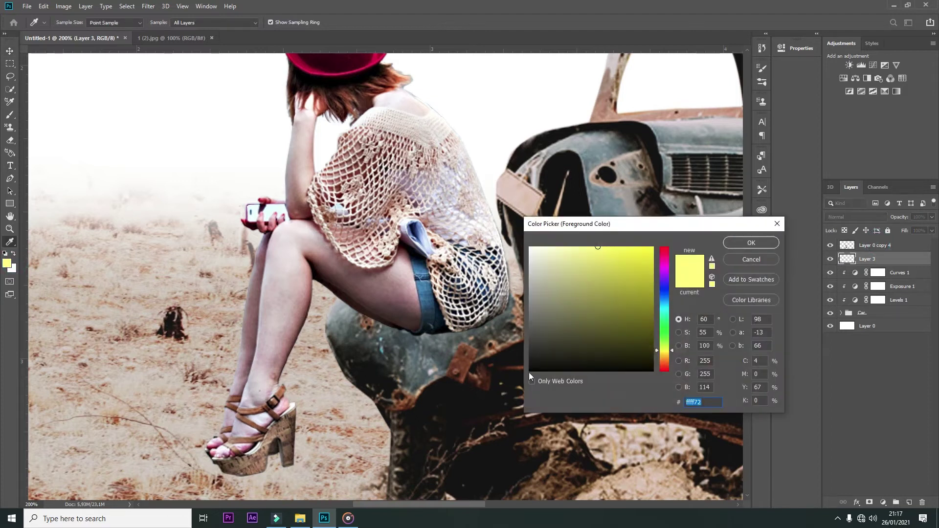
{"action": "left_click", "coordinate": [360, 348]}
{"action": "key", "text": "Return"}
{"action": "left_click", "coordinate": [10, 115]}
{"action": "key", "text": "bracketleft"}
{"action": "key", "text": "bracketleft"}
{"action": "key", "text": "bracketleft"}
{"action": "key", "text": "3"}
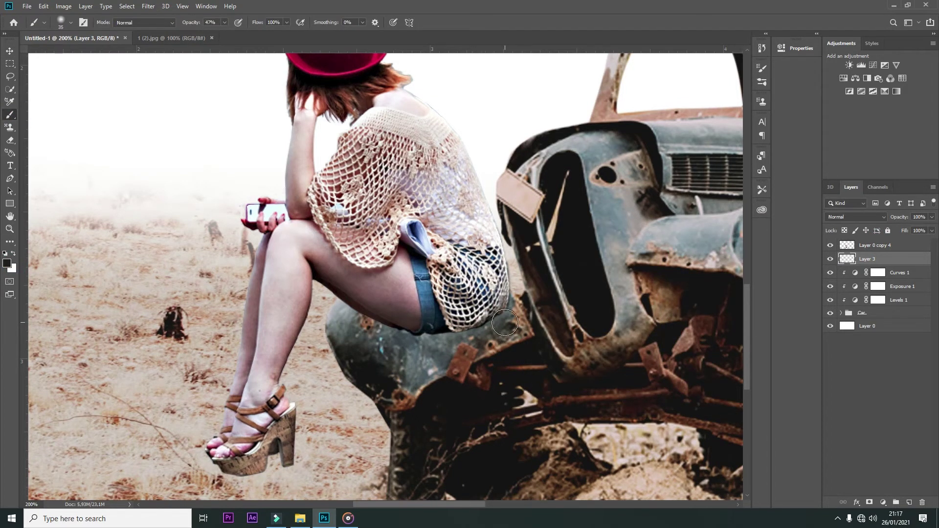
{"action": "mouse_move", "coordinate": [503, 318]}
{"action": "left_mouse_down"}
{"action": "mouse_move", "coordinate": [391, 357]}
{"action": "mouse_move", "coordinate": [342, 391]}
{"action": "left_mouse_up"}
Deepen the shadow under her thigh and shorts with near-black paint at 80% opacity
{"action": "key", "text": "x"}
{"action": "key", "text": "x"}
{"action": "left_click_drag", "start_coordinate": [415, 342], "coordinate": [458, 357]}
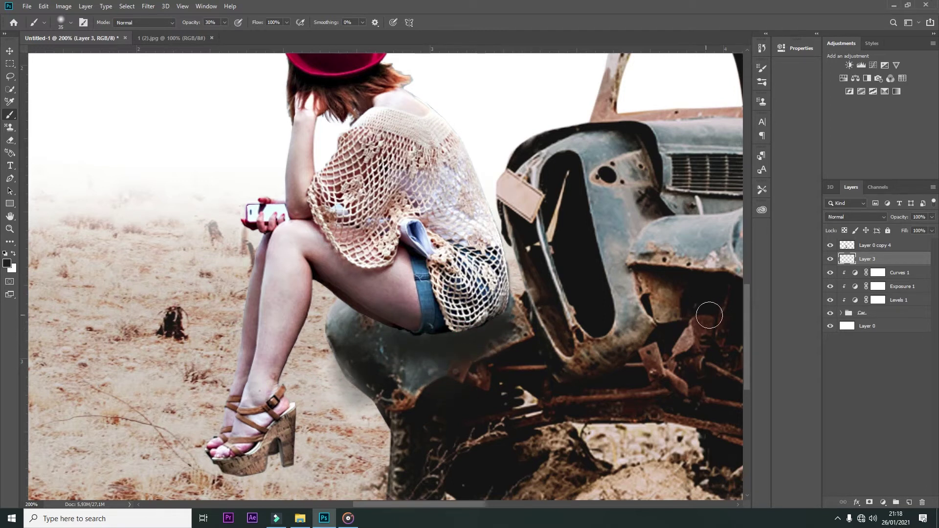
{"action": "key", "text": "8"}
{"action": "left_click", "coordinate": [7, 263]}
{"action": "left_click", "coordinate": [531, 371]}
{"action": "left_click", "coordinate": [750, 241]}
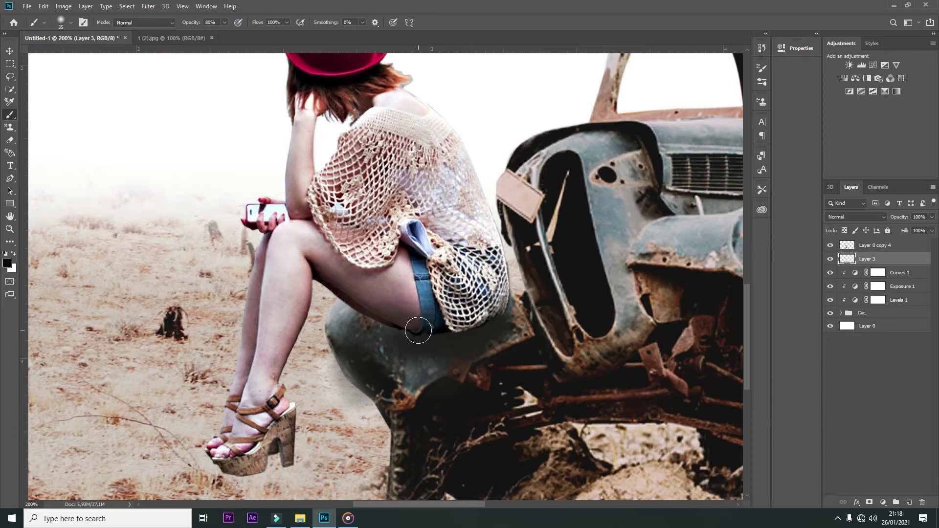
{"action": "right_click", "coordinate": [480, 305]}
{"action": "left_click", "coordinate": [434, 325]}
{"action": "mouse_move", "coordinate": [469, 323]}
{"action": "left_mouse_down"}
{"action": "mouse_move", "coordinate": [382, 319]}
{"action": "mouse_move", "coordinate": [413, 331]}
{"action": "mouse_move", "coordinate": [471, 317]}
{"action": "left_mouse_up"}
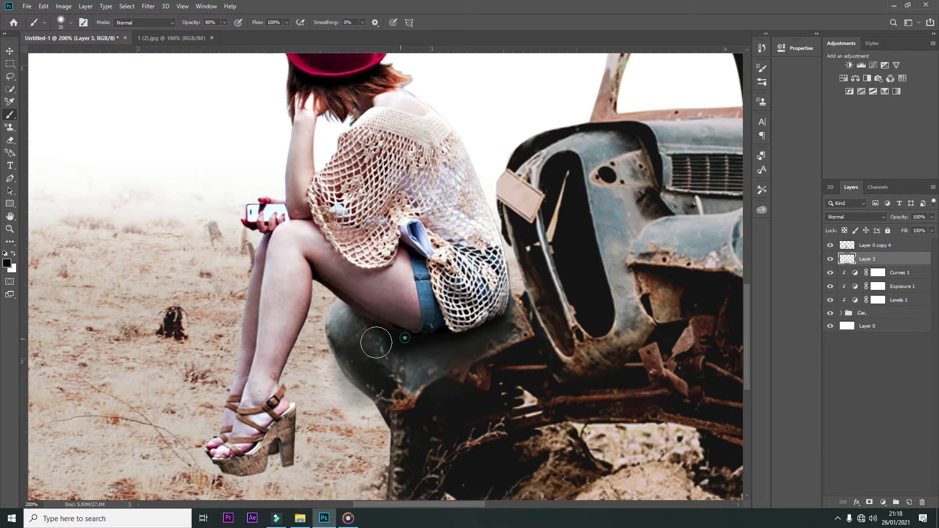
Move the girl slightly up-left on the car
{"action": "key", "text": "ctrl+minus"}
{"action": "key", "text": "ctrl+minus"}
{"action": "key", "text": "ctrl+minus"}
{"action": "key", "text": "ctrl+plus"}
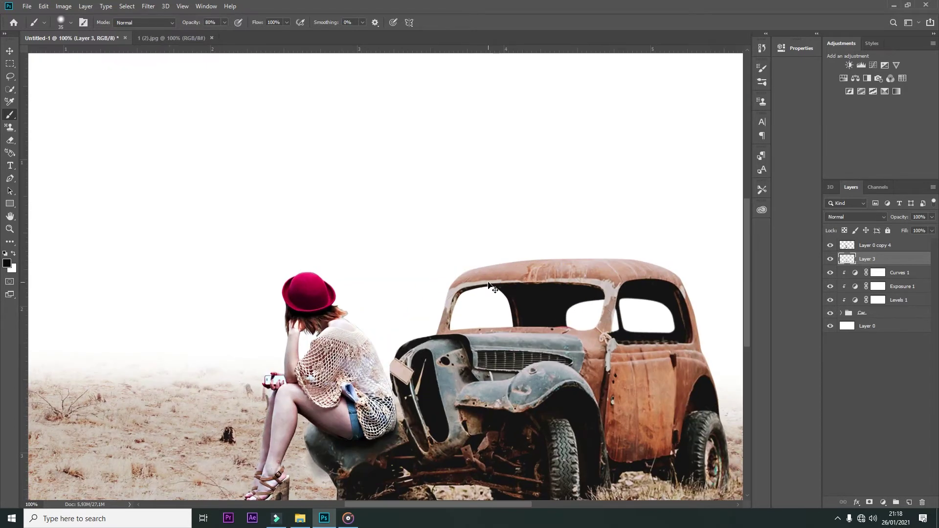
{"action": "left_click_drag", "start_coordinate": [363, 431], "coordinate": [359, 372]}
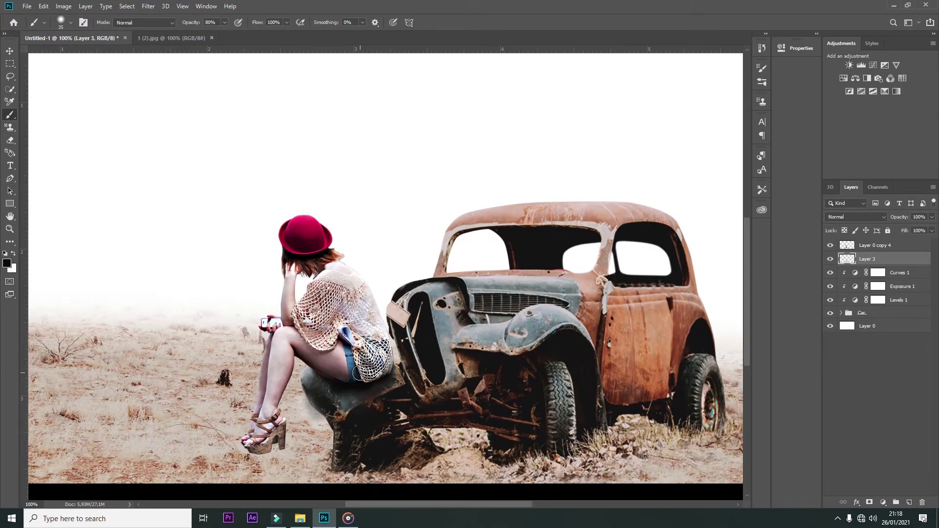
{"action": "key", "text": "v"}
{"action": "left_click_drag", "start_coordinate": [346, 334], "coordinate": [338, 327]}
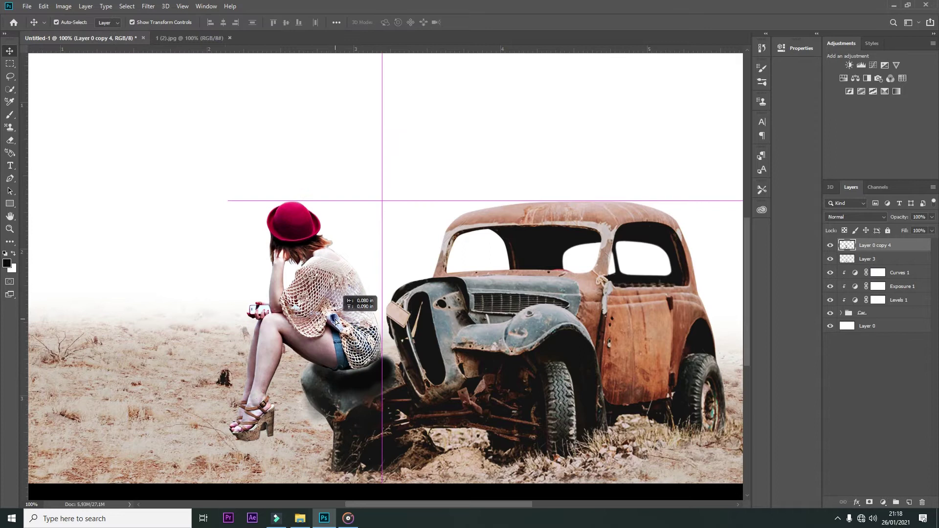
Add a layer mask to the shadow layer and paint on it to trim the fender shadow
{"action": "key", "text": "alt+bracketleft"}
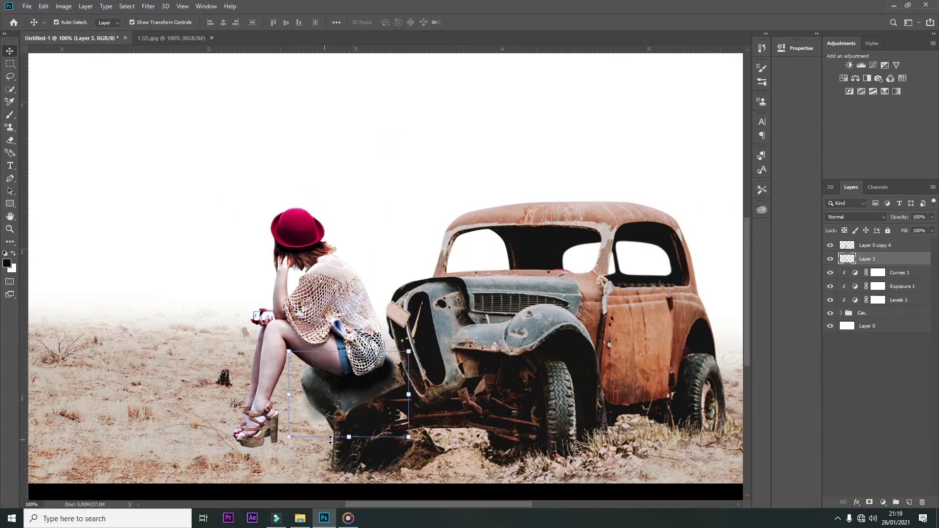
{"action": "key", "text": "b"}
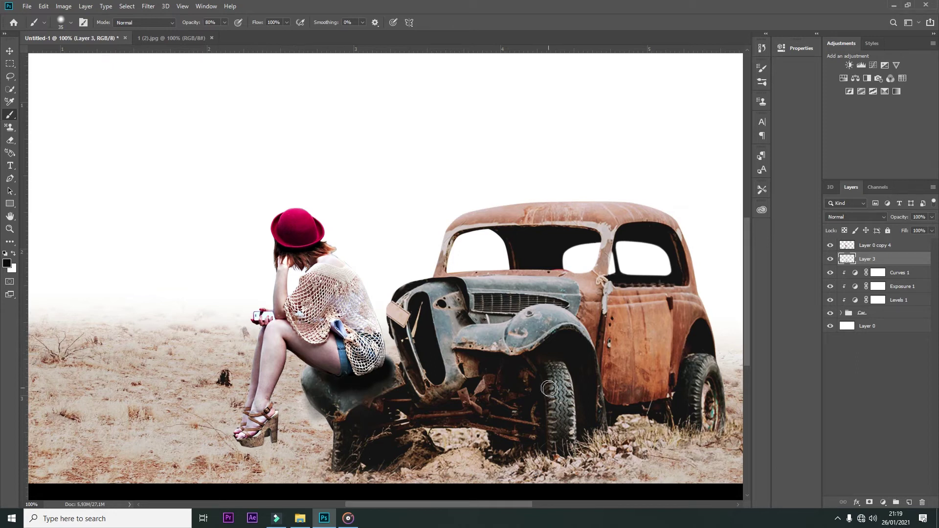
{"action": "left_click", "coordinate": [869, 502]}
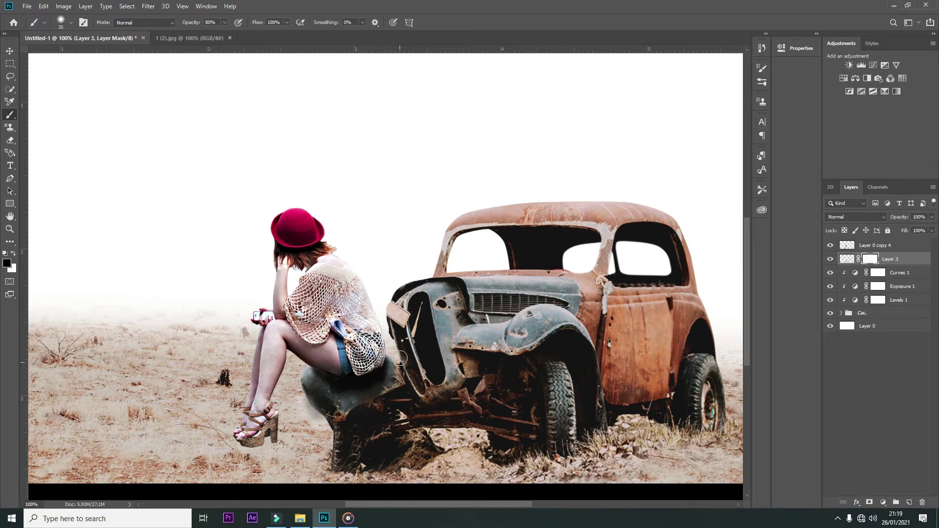
{"action": "left_click_drag", "start_coordinate": [396, 380], "coordinate": [313, 401]}
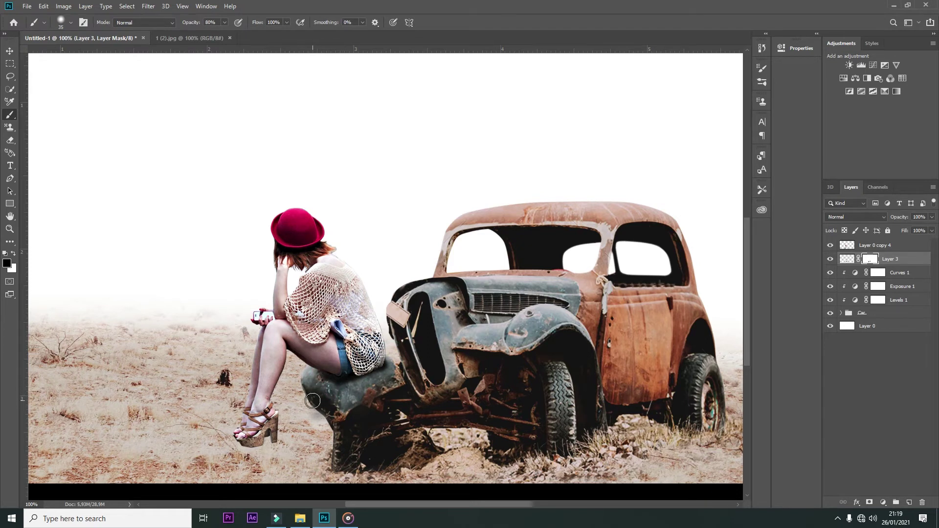
{"action": "left_click_drag", "start_coordinate": [385, 370], "coordinate": [328, 390]}
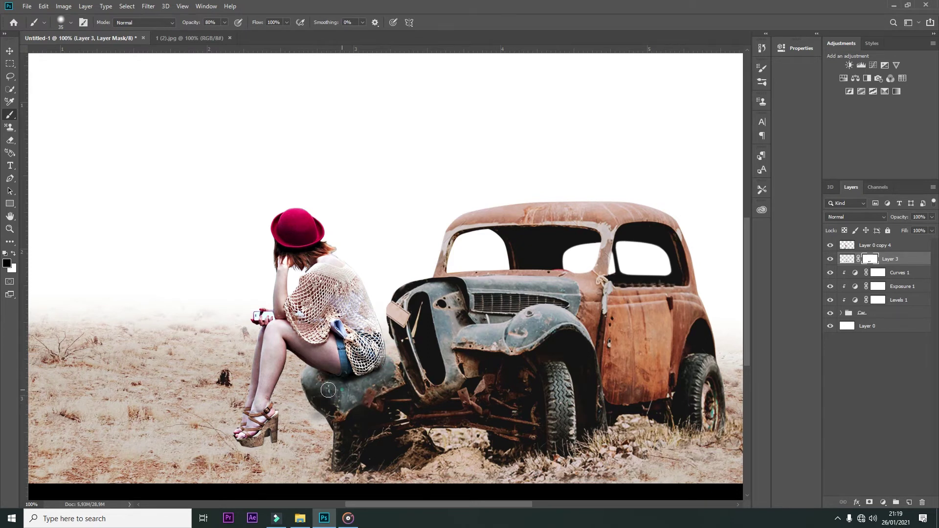
Select the girl layer and duplicate it with Ctrl+J
{"action": "key", "text": "v"}
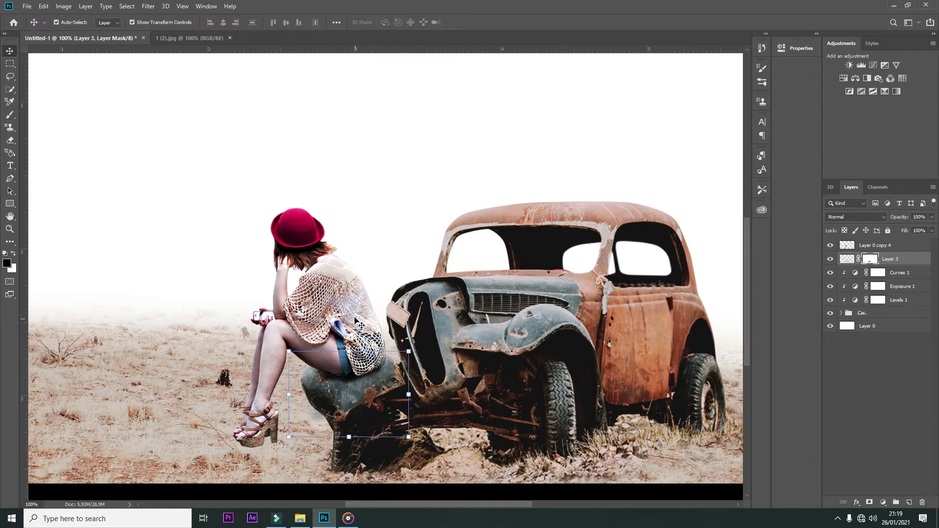
{"action": "left_click", "coordinate": [358, 323]}
{"action": "key", "text": "ctrl+j"}
{"action": "left_click", "coordinate": [852, 260]}
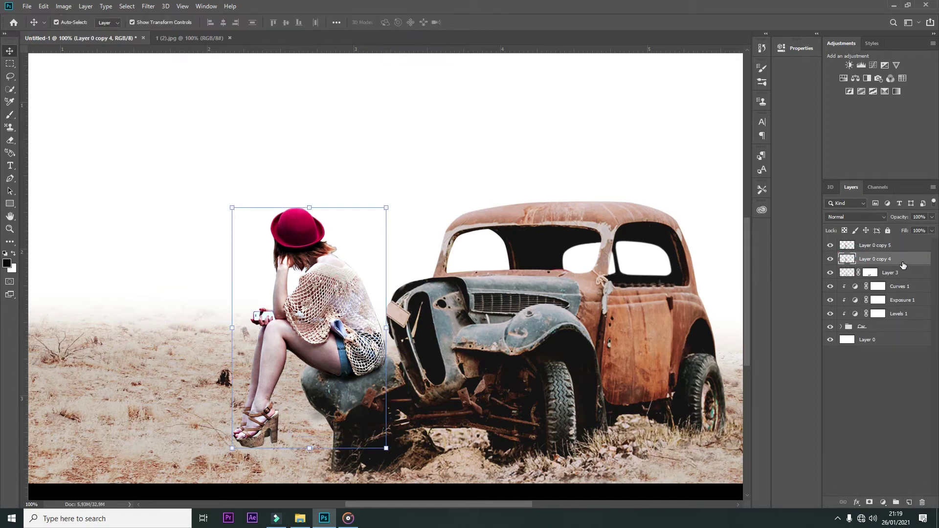
Darken the girl copy to a black silhouette with Hue/Saturation, then squash and skew it
{"action": "key", "text": "ctrl+u"}
{"action": "left_click", "coordinate": [881, 199]}
{"action": "key", "text": "ctrl+t"}
{"action": "left_click_drag", "start_coordinate": [309, 207], "coordinate": [318, 306]}
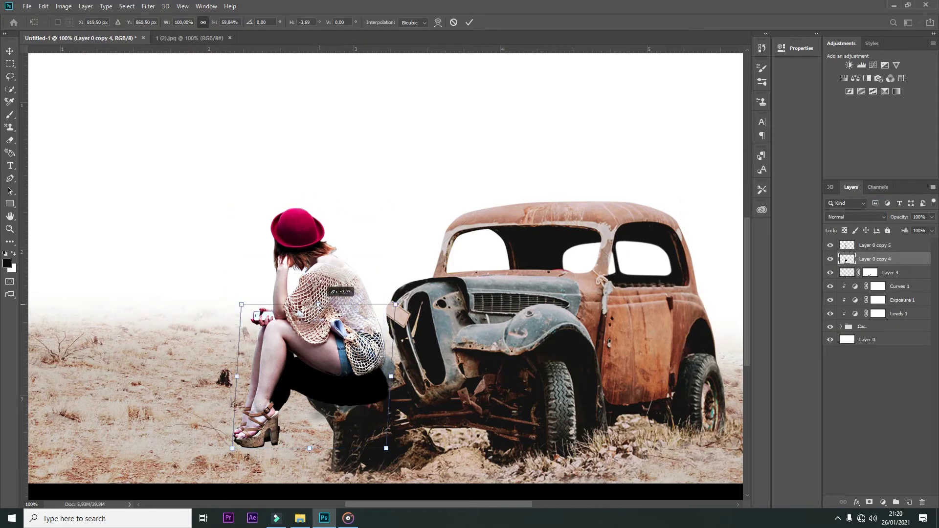
{"action": "left_click_drag", "start_coordinate": [386, 448], "coordinate": [376, 398]}
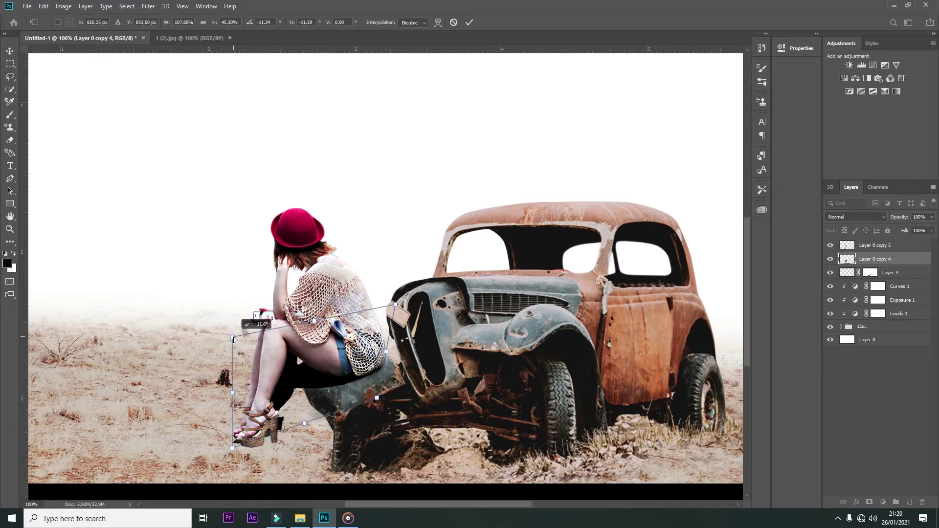
{"action": "mouse_move", "coordinate": [244, 306]}
{"action": "left_mouse_down"}
{"action": "mouse_move", "coordinate": [219, 305]}
{"action": "mouse_move", "coordinate": [206, 288]}
{"action": "left_mouse_up"}
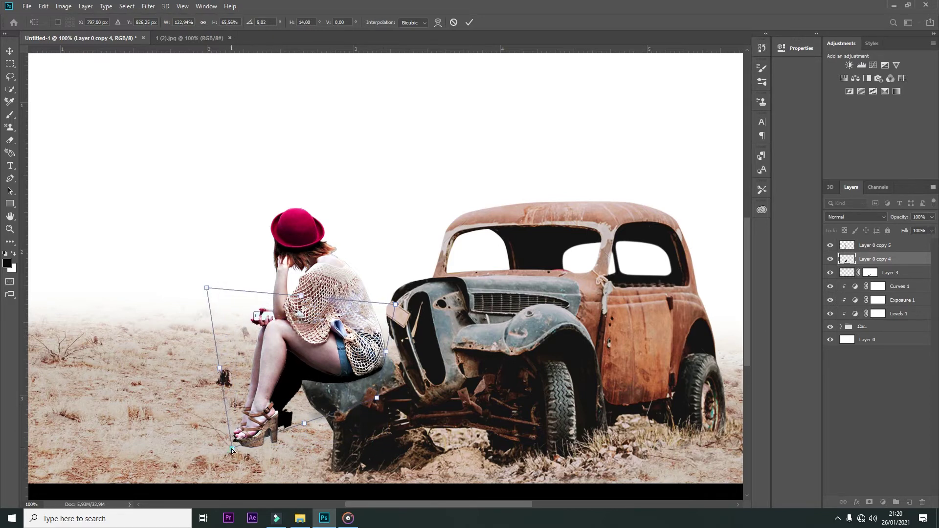
{"action": "left_click_drag", "start_coordinate": [304, 423], "coordinate": [291, 421]}
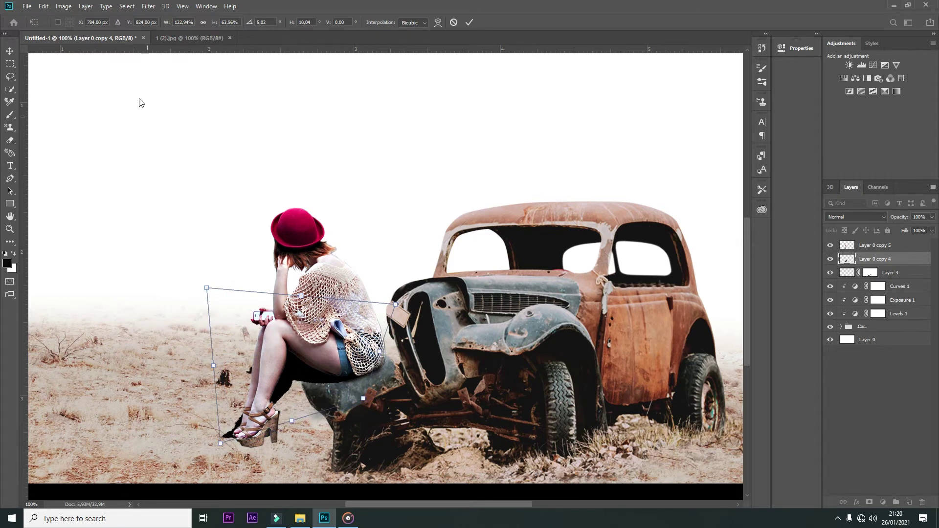
Warp the silhouette into a cast shadow along the fender beneath her legs and apply
{"action": "left_click", "coordinate": [44, 5]}
{"action": "left_click", "coordinate": [201, 293]}
{"action": "left_click_drag", "start_coordinate": [291, 387], "coordinate": [338, 384]}
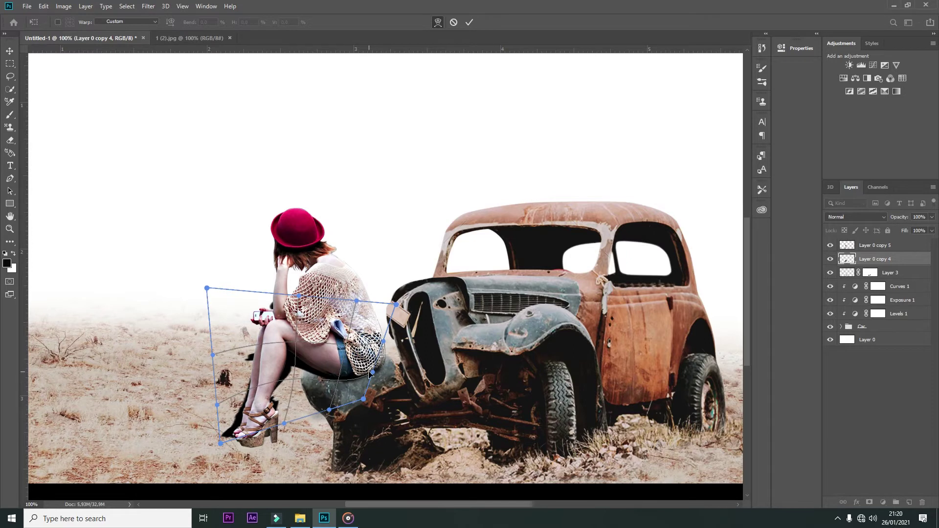
{"action": "left_click_drag", "start_coordinate": [207, 289], "coordinate": [213, 355]}
{"action": "left_click_drag", "start_coordinate": [299, 295], "coordinate": [292, 336]}
{"action": "mouse_move", "coordinate": [217, 405]}
{"action": "left_mouse_down"}
{"action": "mouse_move", "coordinate": [235, 432]}
{"action": "mouse_move", "coordinate": [262, 434]}
{"action": "left_mouse_up"}
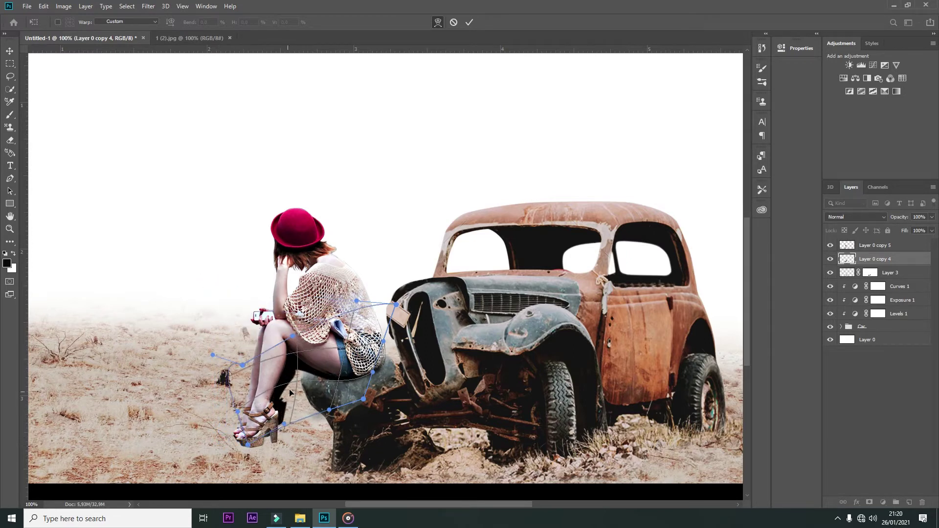
{"action": "left_click_drag", "start_coordinate": [287, 386], "coordinate": [283, 386]}
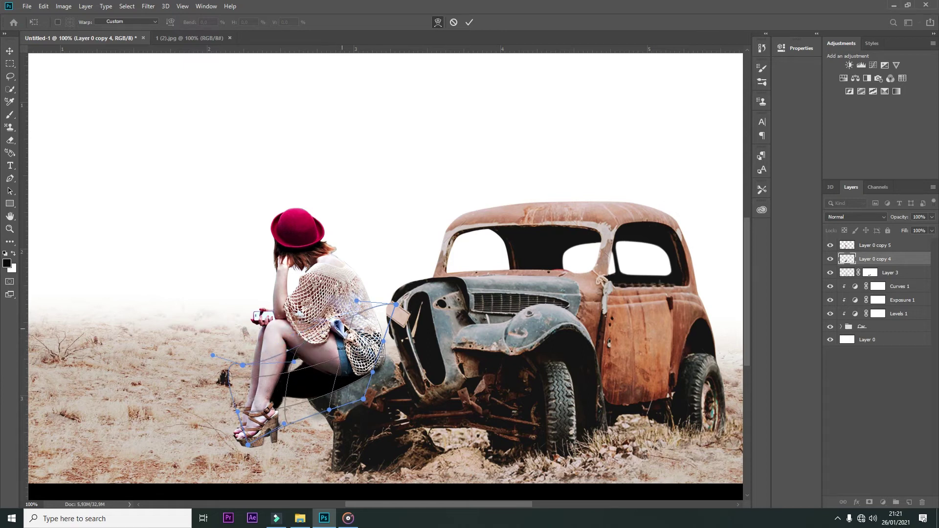
{"action": "left_click_drag", "start_coordinate": [396, 304], "coordinate": [374, 326]}
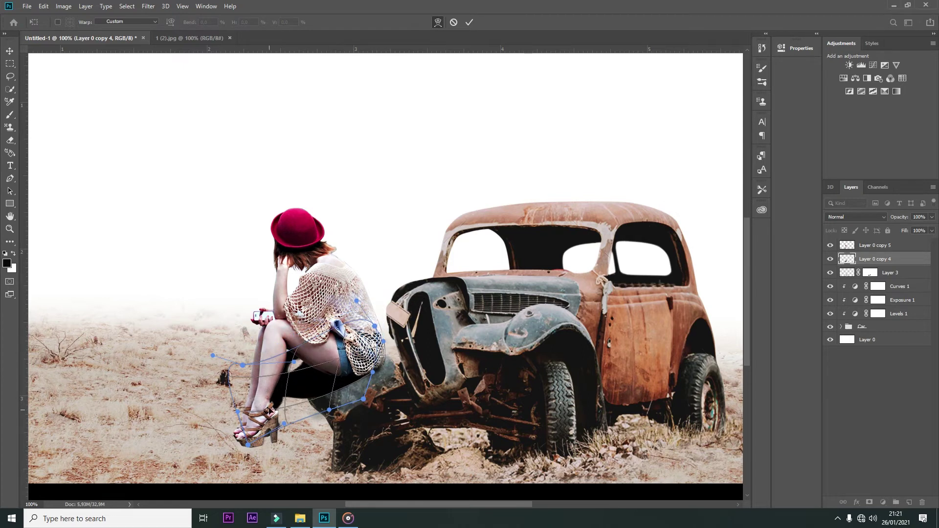
{"action": "key", "text": "Return"}
Blur the silhouette shadow with a Gaussian Blur of radius 4,2
{"action": "left_click", "coordinate": [148, 6]}
{"action": "mouse_move", "coordinate": [154, 117]}
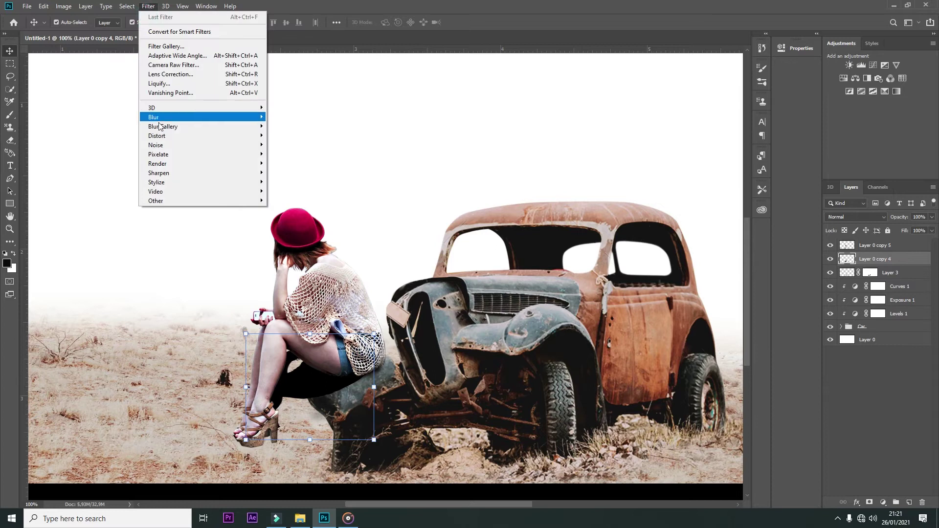
{"action": "left_click", "coordinate": [288, 156]}
{"action": "left_click_drag", "start_coordinate": [697, 415], "coordinate": [690, 416]}
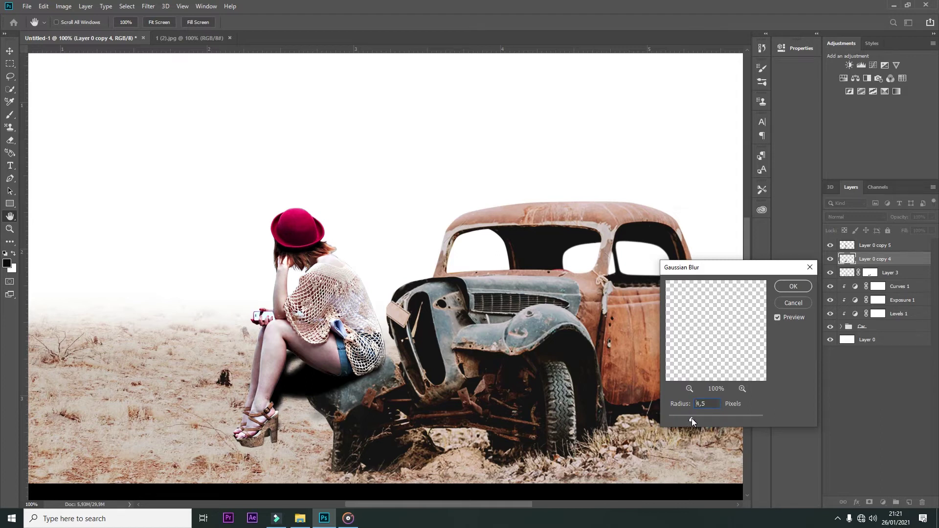
{"action": "left_click", "coordinate": [795, 287]}
Add a mask to the shadow and fade it under her thigh with a large 30% brush
{"action": "left_click", "coordinate": [869, 502]}
{"action": "key", "text": "b"}
{"action": "key", "text": "3"}
{"action": "key", "text": "bracketright"}
{"action": "key", "text": "bracketright"}
{"action": "key", "text": "bracketright"}
{"action": "mouse_move", "coordinate": [306, 386]}
{"action": "left_mouse_down"}
{"action": "mouse_move", "coordinate": [271, 432]}
{"action": "mouse_move", "coordinate": [289, 362]}
{"action": "mouse_move", "coordinate": [262, 373]}
{"action": "mouse_move", "coordinate": [312, 407]}
{"action": "mouse_move", "coordinate": [272, 433]}
{"action": "left_mouse_up"}
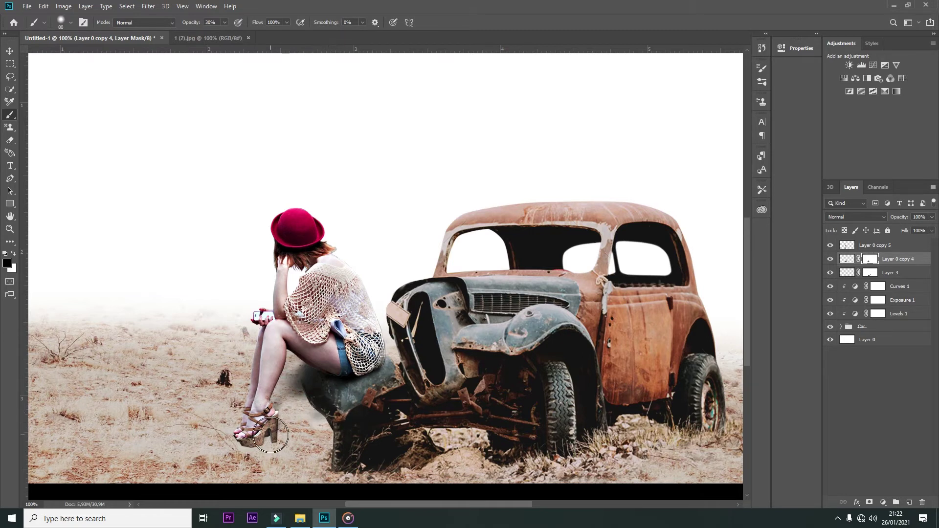
Switch to the Move tool and select the girl's layer, Layer 0 copy 5
{"action": "key", "text": "v"}
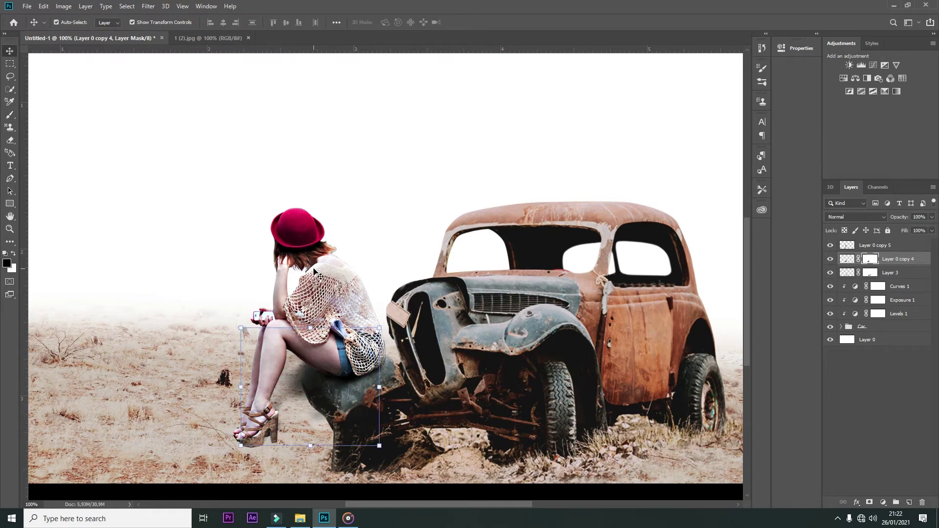
{"action": "scroll", "coordinate": [314, 271], "scroll_direction": "down", "scroll_amount": 2}
{"action": "scroll", "coordinate": [314, 272], "scroll_direction": "down", "scroll_amount": 1}
{"action": "scroll", "coordinate": [313, 272], "scroll_direction": "up", "scroll_amount": 2}
{"action": "scroll", "coordinate": [313, 271], "scroll_direction": "up", "scroll_amount": 1}
{"action": "scroll", "coordinate": [313, 271], "scroll_direction": "down", "scroll_amount": 3}
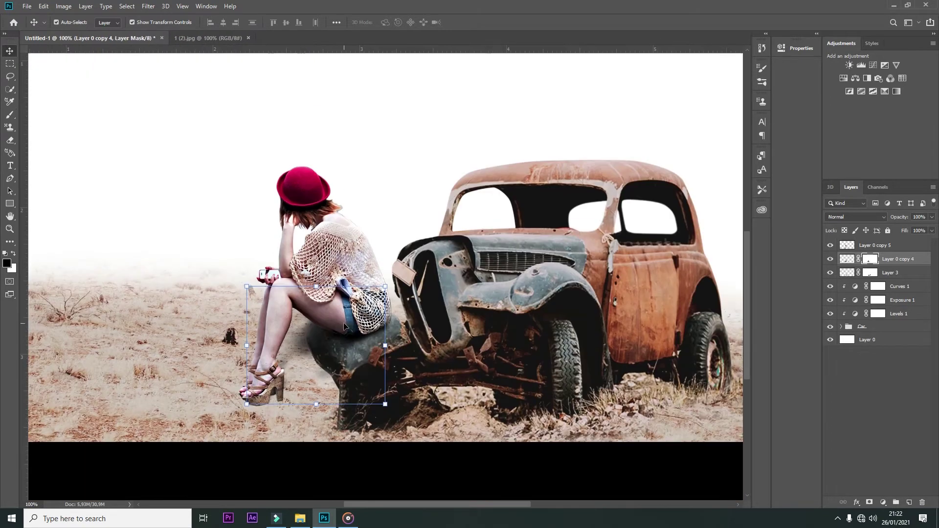
{"action": "key", "text": "b"}
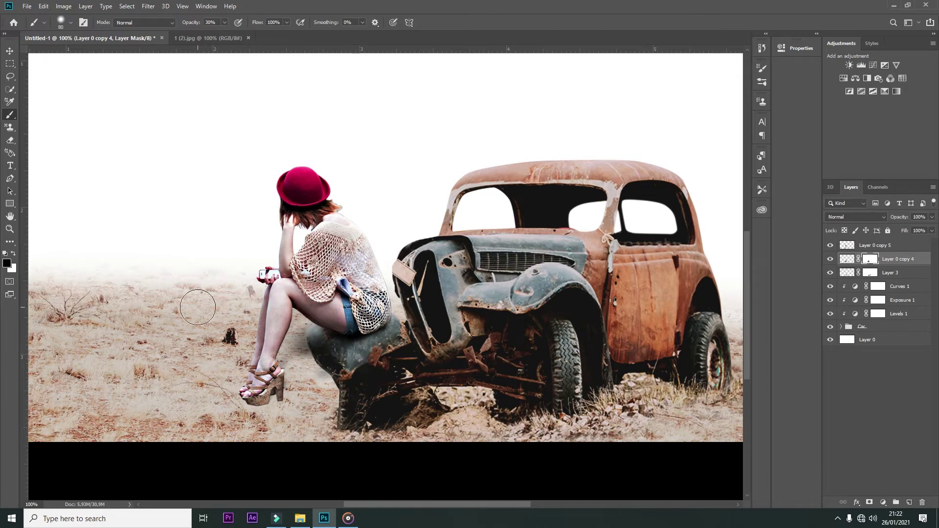
{"action": "key", "text": "v"}
{"action": "left_click", "coordinate": [346, 245]}
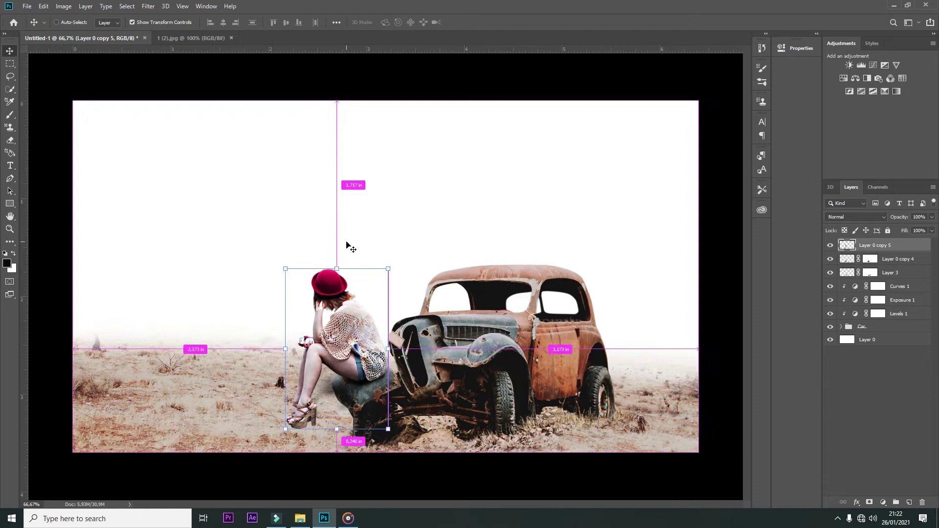
{"action": "left_click_drag", "start_coordinate": [346, 245], "coordinate": [385, 259]}
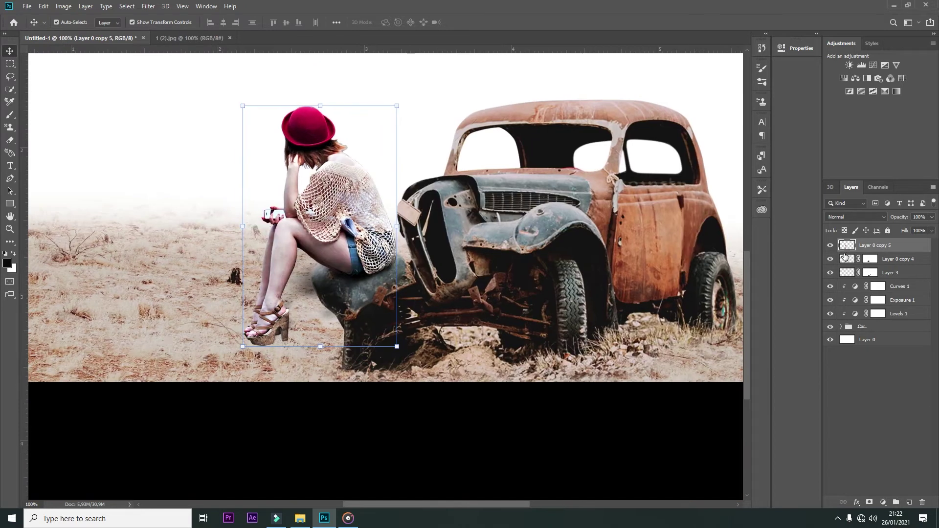
Add a new layer beneath Layer 3 and paint dark shadow along the shoe sole and arch
{"action": "left_click", "coordinate": [890, 272]}
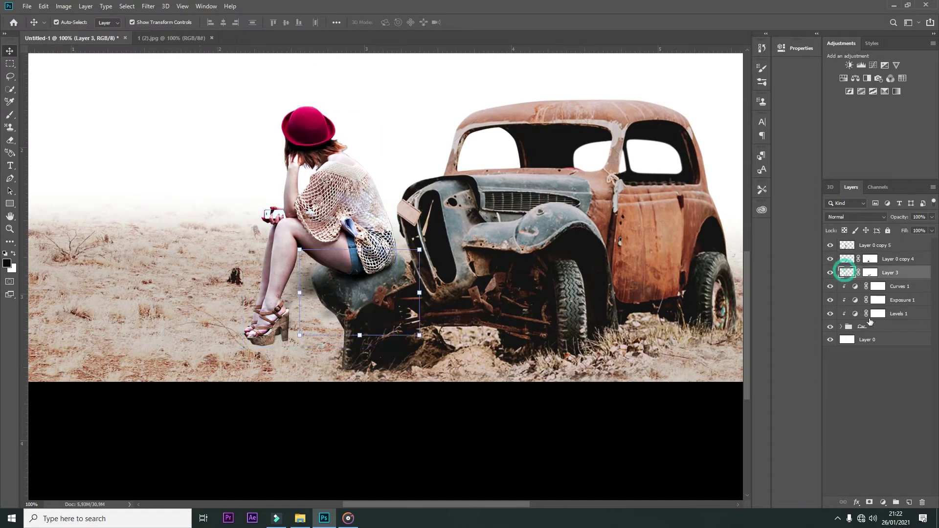
{"action": "left_click", "coordinate": [908, 502], "text": "ctrl"}
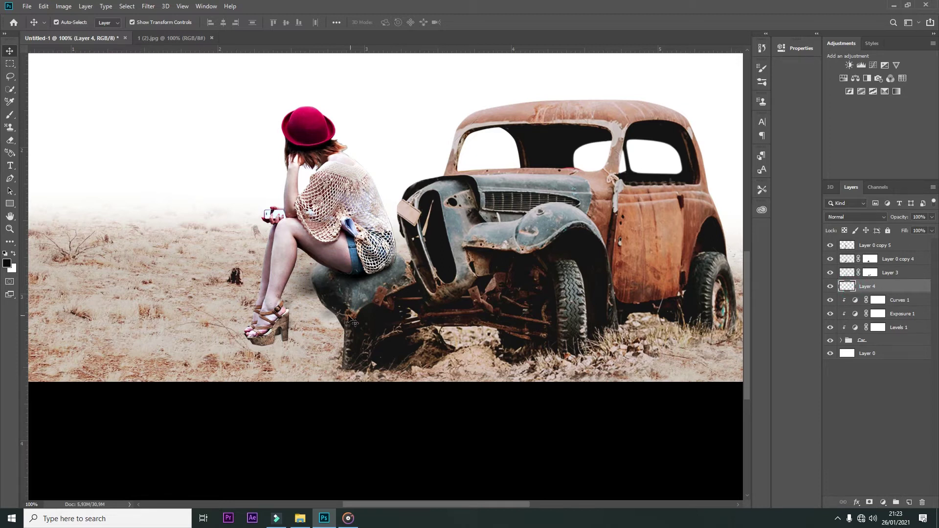
{"action": "scroll", "coordinate": [282, 331], "scroll_direction": "up", "scroll_amount": 1}
{"action": "scroll", "coordinate": [280, 342], "scroll_direction": "up", "scroll_amount": 1}
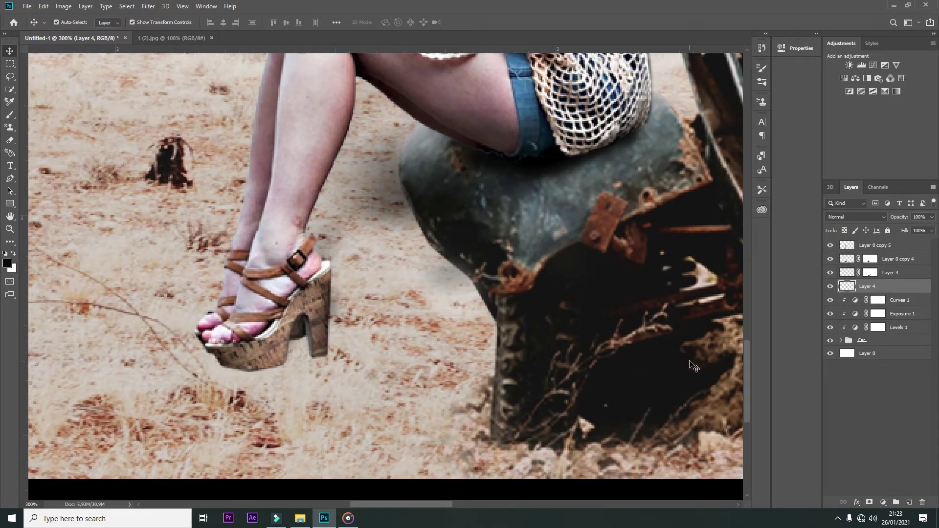
{"action": "key", "text": "b"}
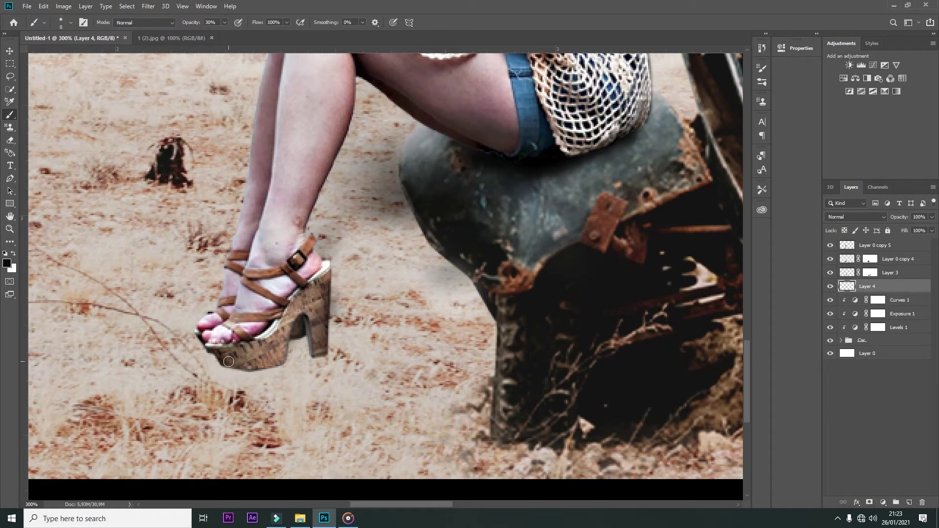
{"action": "scroll", "coordinate": [223, 363], "scroll_direction": "up", "scroll_amount": 1}
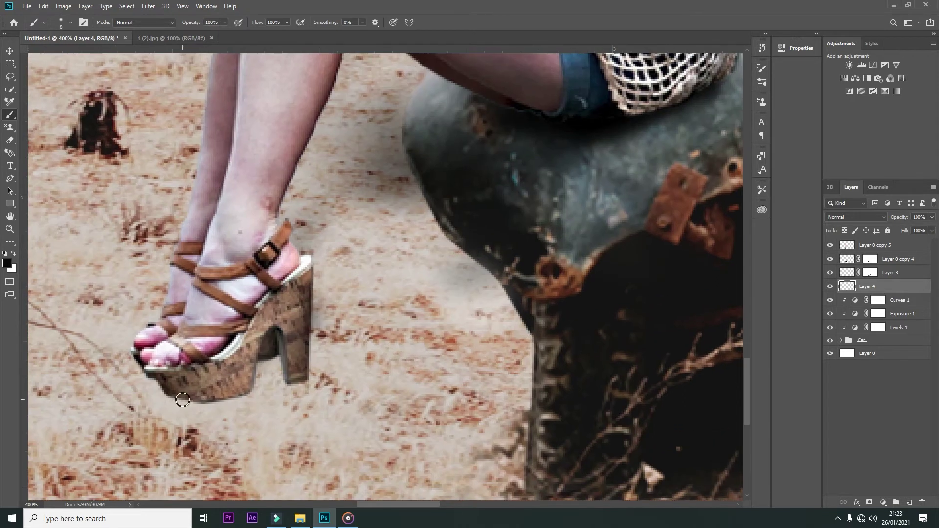
{"action": "mouse_move", "coordinate": [174, 396]}
{"action": "left_mouse_down"}
{"action": "mouse_move", "coordinate": [232, 394]}
{"action": "mouse_move", "coordinate": [257, 359]}
{"action": "left_mouse_up"}
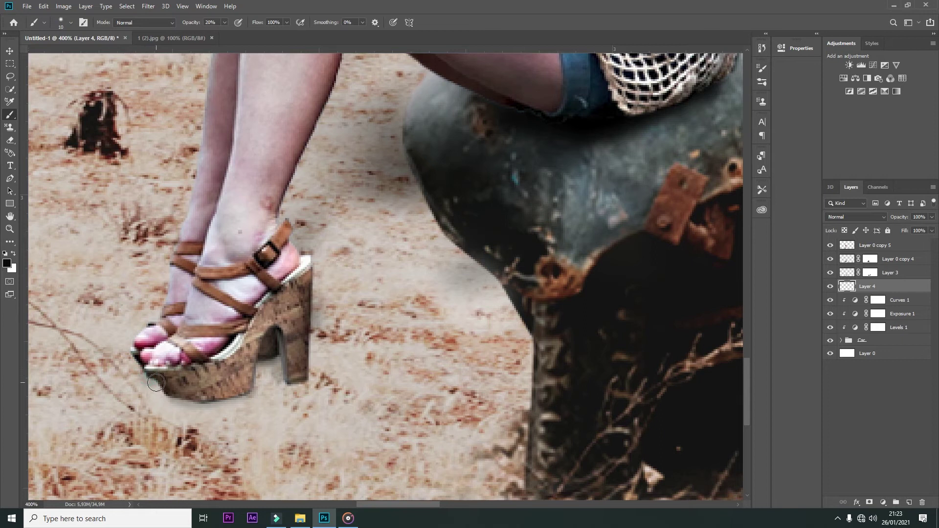
{"action": "mouse_move", "coordinate": [270, 350]}
{"action": "left_mouse_down"}
{"action": "mouse_move", "coordinate": [247, 383]}
{"action": "mouse_move", "coordinate": [178, 403]}
{"action": "left_mouse_up"}
Paint a soft shadow around the shoe's front with a 30 px brush
{"action": "key", "text": "bracketright"}
{"action": "key", "text": "bracketright"}
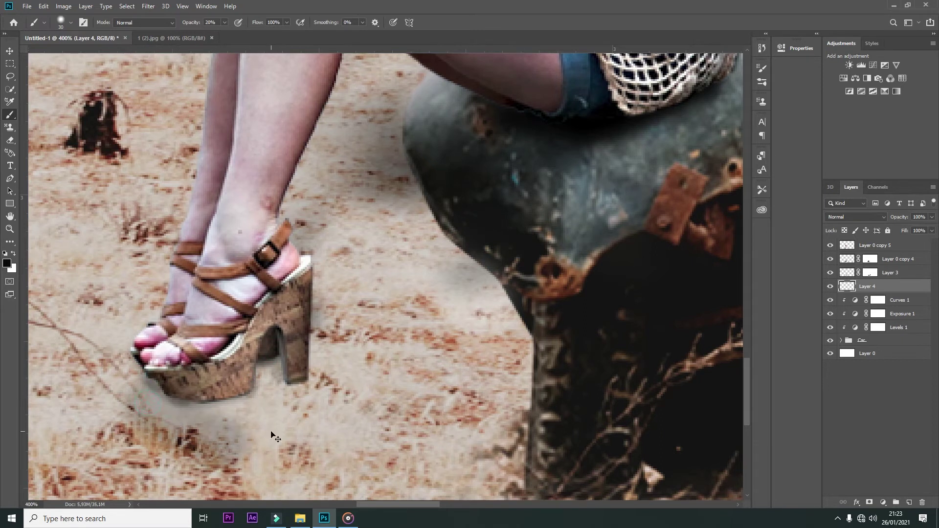
{"action": "right_click", "coordinate": [272, 385]}
{"action": "key", "text": "Return"}
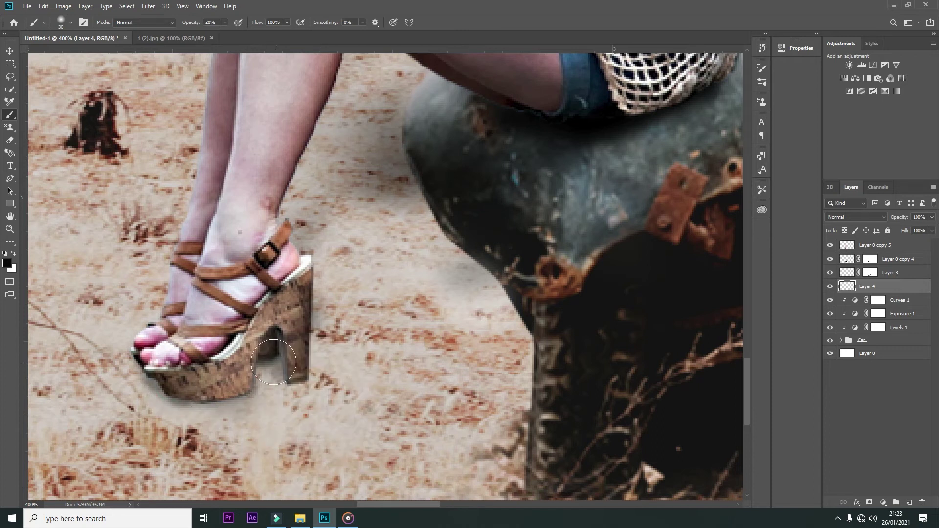
{"action": "mouse_move", "coordinate": [171, 377]}
{"action": "left_mouse_down"}
{"action": "mouse_move", "coordinate": [161, 294]}
{"action": "mouse_move", "coordinate": [180, 276]}
{"action": "left_mouse_up"}
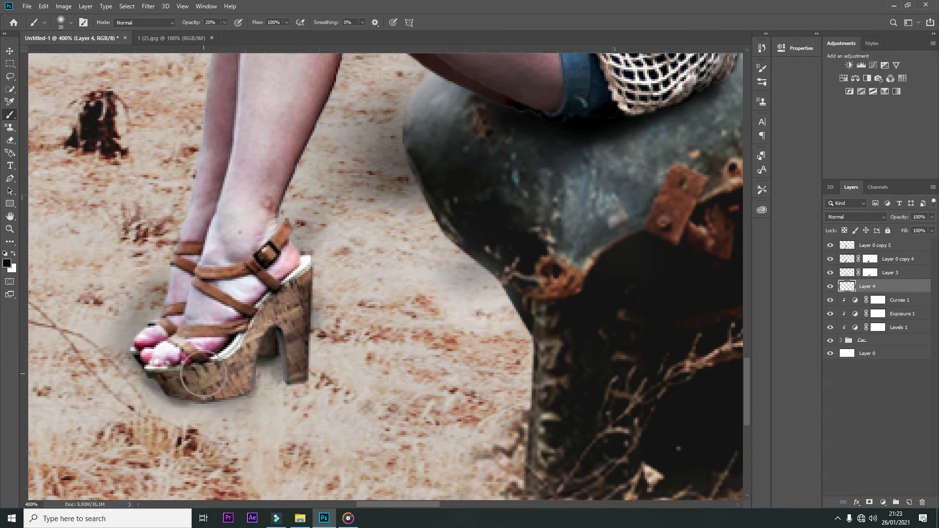
{"action": "key", "text": "bracketleft"}
{"action": "key", "text": "bracketleft"}
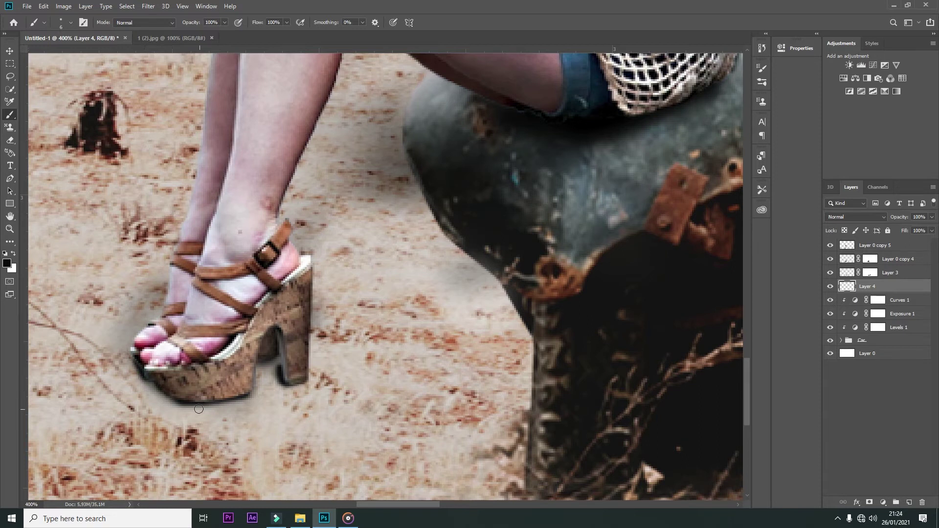
With a 150 px brush, paint soft shadows around the shoes, rock base and ground to their left
{"action": "key", "text": "ctrl+minus"}
{"action": "key", "text": "ctrl+minus"}
{"action": "key", "text": "ctrl+minus"}
{"action": "key", "text": "ctrl+minus"}
{"action": "key", "text": "ctrl+plus"}
{"action": "left_click_drag", "start_coordinate": [385, 420], "coordinate": [398, 283]}
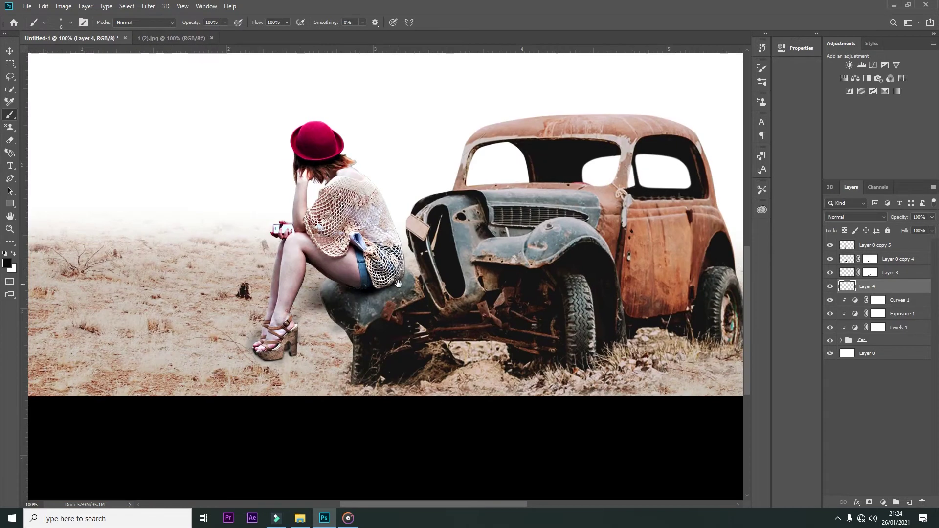
{"action": "right_click", "coordinate": [299, 379]}
{"action": "type", "text": "80"}
{"action": "left_click", "coordinate": [199, 450]}
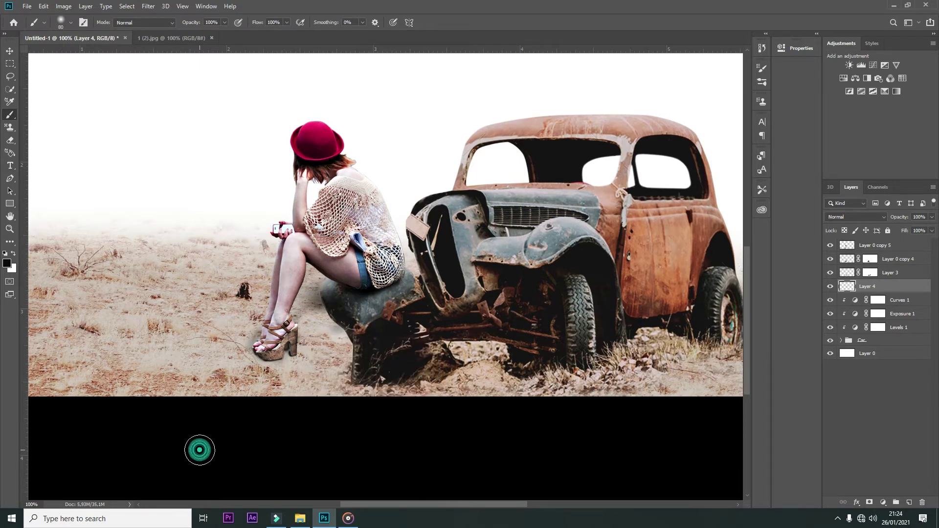
{"action": "key", "text": "bracketright"}
{"action": "key", "text": "bracketright"}
{"action": "key", "text": "bracketright"}
{"action": "mouse_move", "coordinate": [272, 346]}
{"action": "left_mouse_down"}
{"action": "mouse_move", "coordinate": [333, 332]}
{"action": "mouse_move", "coordinate": [347, 347]}
{"action": "mouse_move", "coordinate": [265, 344]}
{"action": "mouse_move", "coordinate": [328, 349]}
{"action": "left_mouse_up"}
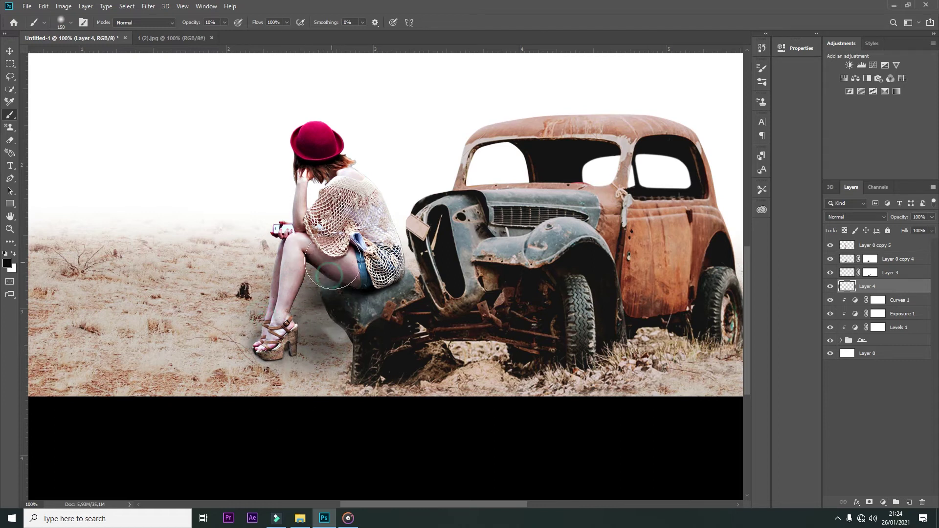
{"action": "left_click_drag", "start_coordinate": [269, 354], "coordinate": [167, 372]}
Lighten the ground near the shoes with a 300 px white brush, then revert to black
{"action": "key", "text": "ctrl+minus"}
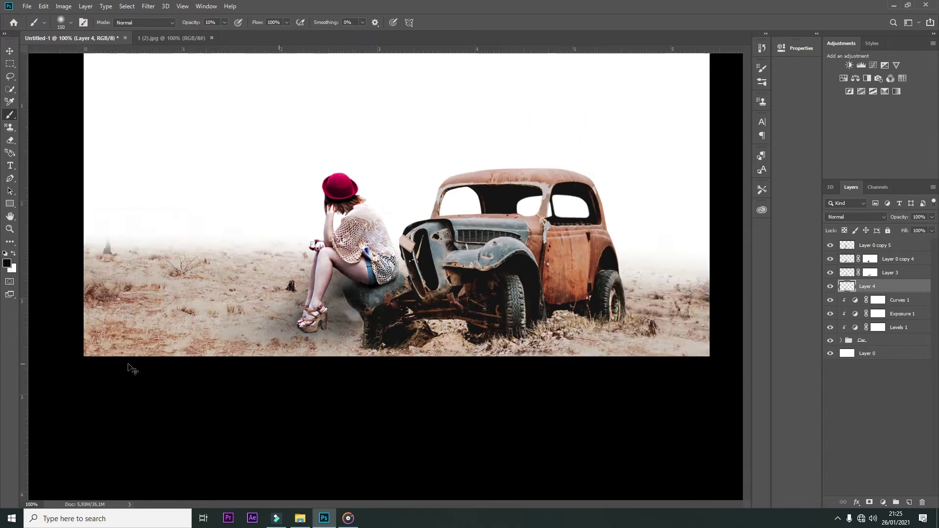
{"action": "key", "text": "ctrl+minus"}
{"action": "key", "text": "bracketright"}
{"action": "key", "text": "bracketright"}
{"action": "key", "text": "bracketright"}
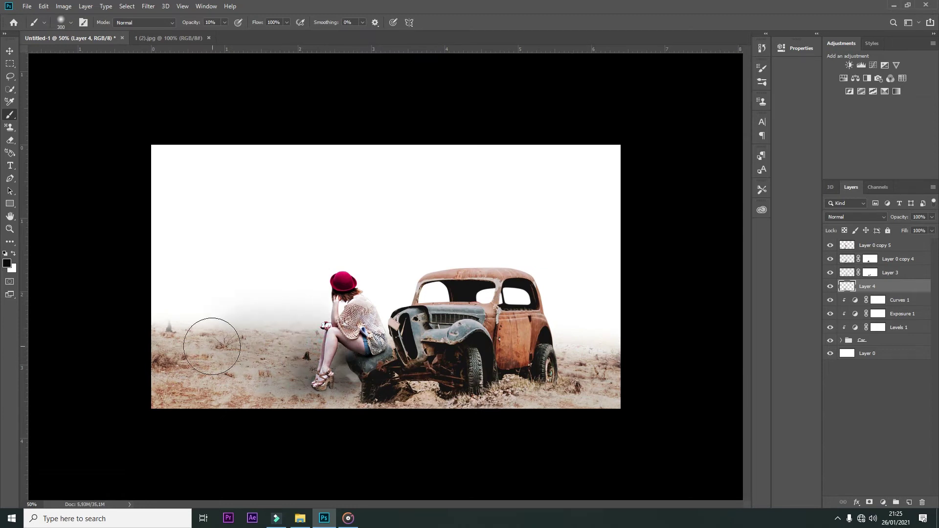
{"action": "key", "text": "x"}
{"action": "mouse_move", "coordinate": [253, 388]}
{"action": "left_mouse_down"}
{"action": "mouse_move", "coordinate": [289, 409]}
{"action": "mouse_move", "coordinate": [266, 396]}
{"action": "left_mouse_up"}
{"action": "key", "text": "x"}
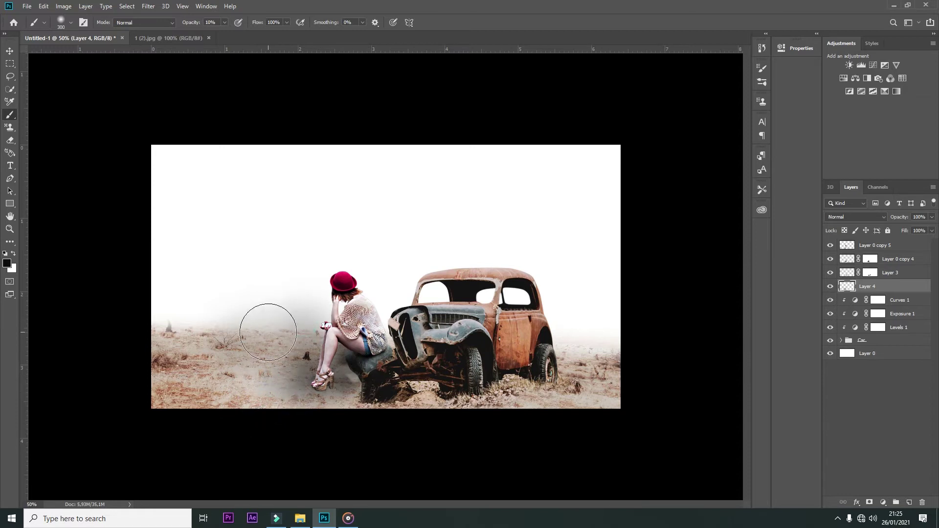
Zoom the composite to 66.7% and select the bottom background layer, Layer 0
{"action": "key", "text": "v"}
{"action": "left_click", "coordinate": [351, 310]}
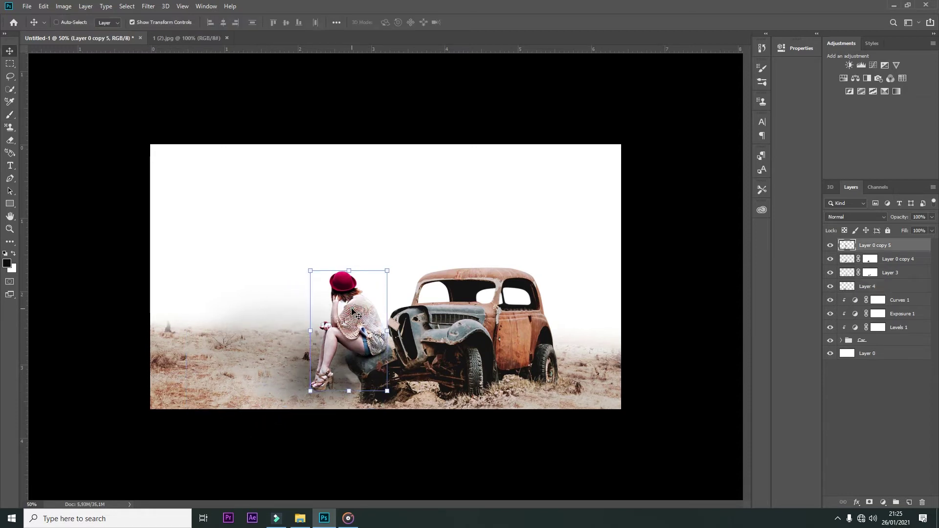
{"action": "key", "text": "ctrl+plus"}
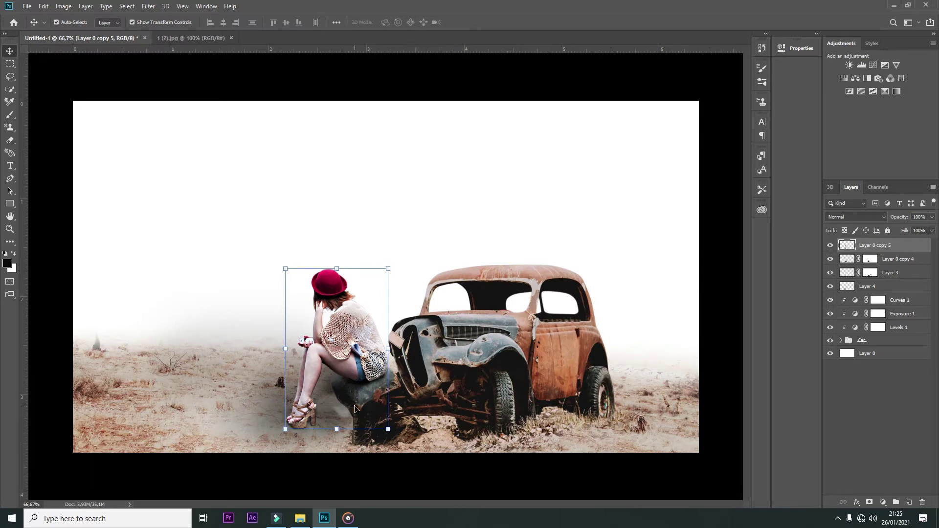
{"action": "left_click", "coordinate": [865, 351]}
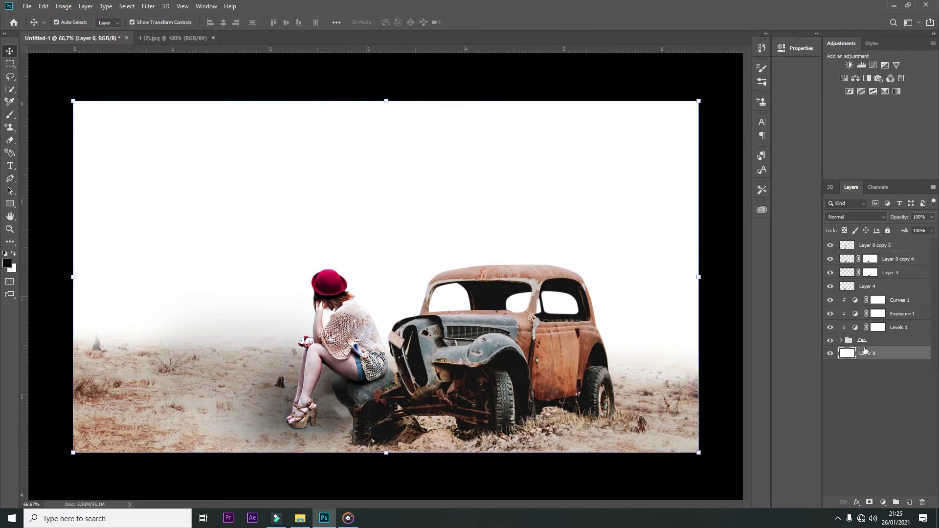
Outline the sky above the horizon in 1 (2).jpg with the Patch tool and drag it onto the composite
{"action": "left_click", "coordinate": [167, 37]}
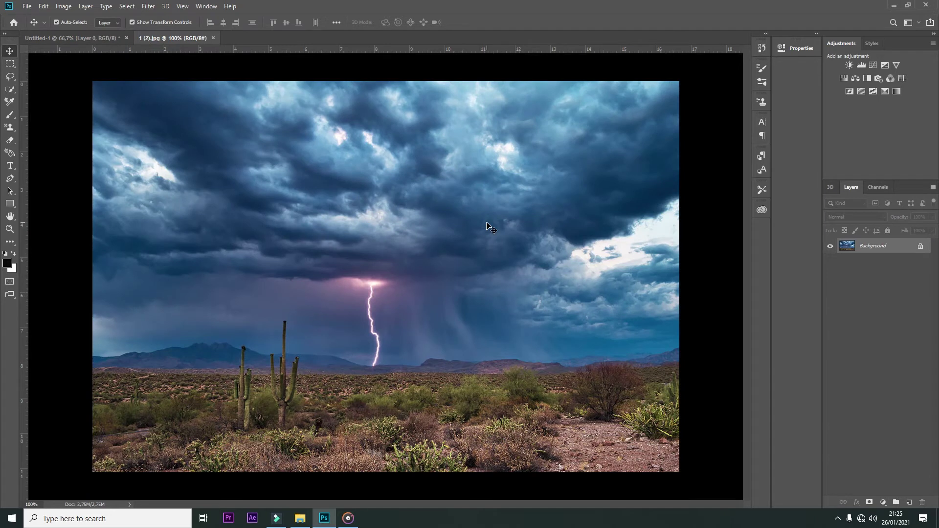
{"action": "key", "text": "j"}
{"action": "left_click_drag", "start_coordinate": [687, 345], "coordinate": [590, 76]}
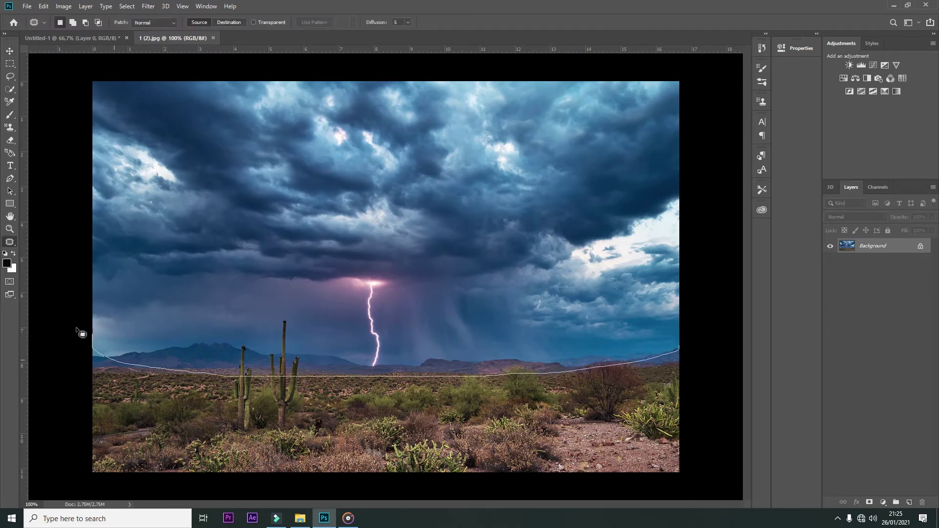
{"action": "left_click_drag", "start_coordinate": [581, 92], "coordinate": [659, 120]}
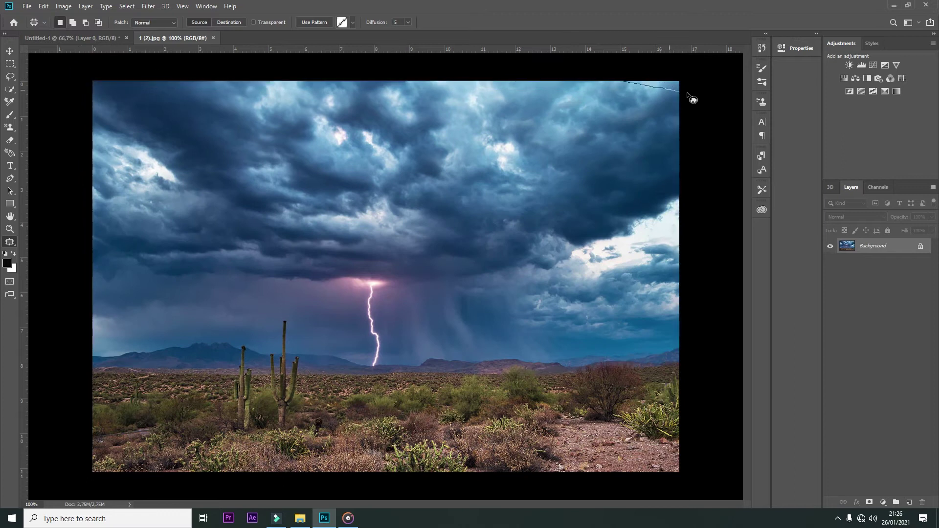
{"action": "mouse_move", "coordinate": [486, 59]}
{"action": "left_mouse_down"}
{"action": "mouse_move", "coordinate": [704, 315]}
{"action": "mouse_move", "coordinate": [356, 360]}
{"action": "mouse_move", "coordinate": [73, 237]}
{"action": "mouse_move", "coordinate": [80, 81]}
{"action": "left_mouse_up"}
{"action": "left_click_drag", "start_coordinate": [380, 194], "coordinate": [28, 39]}
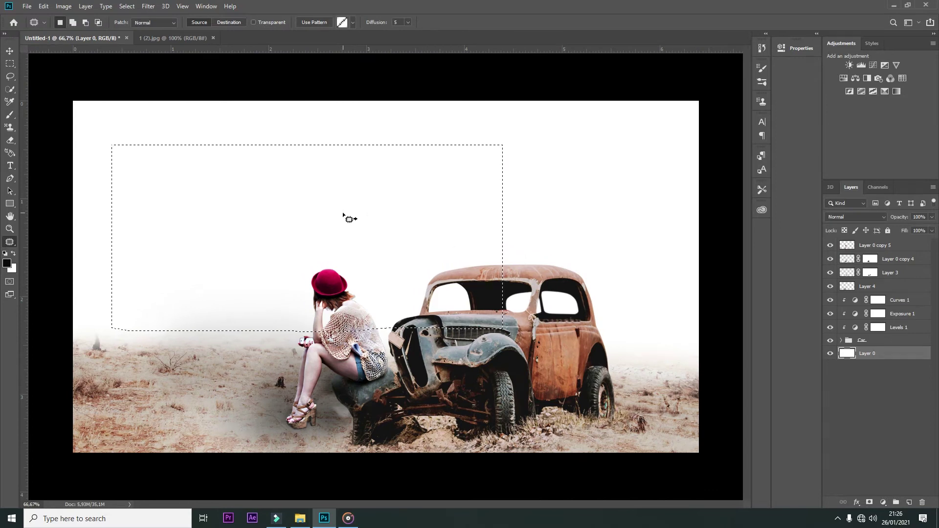
Bring the selected storm sky from the storm photo into the composite
{"action": "key", "text": "ctrl+d"}
{"action": "left_click", "coordinate": [173, 37]}
{"action": "mouse_move", "coordinate": [356, 237]}
{"action": "left_mouse_down"}
{"action": "mouse_move", "coordinate": [82, 95]}
{"action": "mouse_move", "coordinate": [262, 172]}
{"action": "left_mouse_up"}
Free Transform the storm sky layer to stretch it over the entire canvas
{"action": "key", "text": "ctrl+t"}
{"action": "left_click_drag", "start_coordinate": [464, 194], "coordinate": [698, 235]}
{"action": "left_click_drag", "start_coordinate": [386, 89], "coordinate": [385, 101]}
{"action": "left_click_drag", "start_coordinate": [386, 299], "coordinate": [390, 388]}
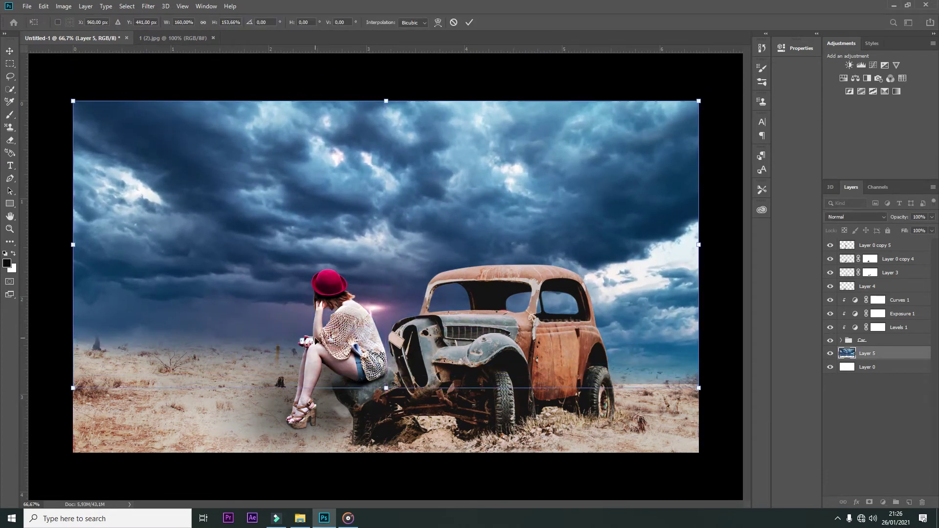
{"action": "left_click_drag", "start_coordinate": [73, 245], "coordinate": [1, 251]}
{"action": "key", "text": "ctrl+minus"}
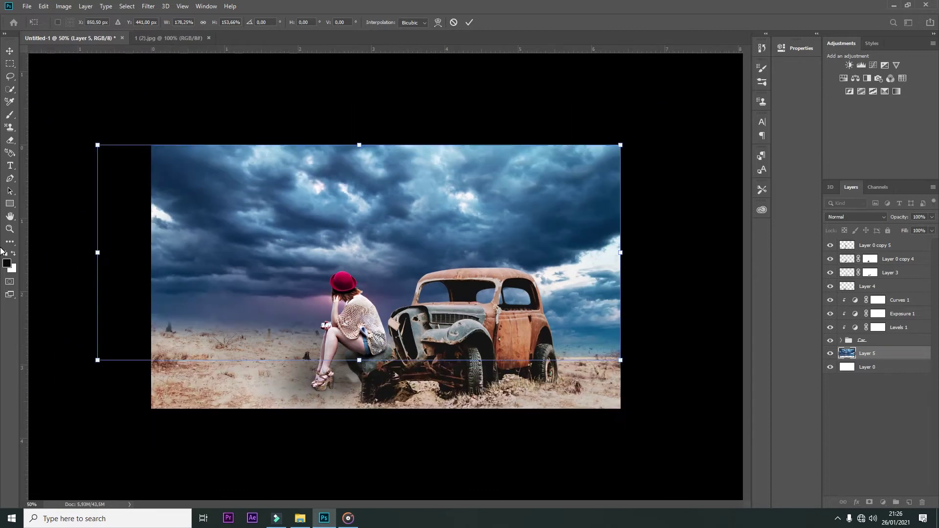
{"action": "mouse_move", "coordinate": [312, 362]}
{"action": "left_mouse_down"}
{"action": "mouse_move", "coordinate": [309, 388]}
{"action": "mouse_move", "coordinate": [313, 361]}
{"action": "left_mouse_up"}
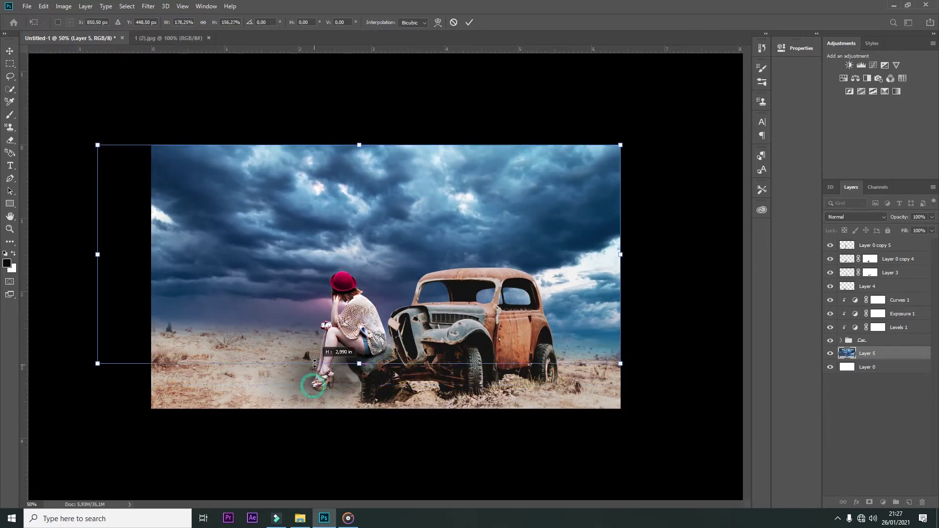
{"action": "left_click_drag", "start_coordinate": [97, 265], "coordinate": [62, 261]}
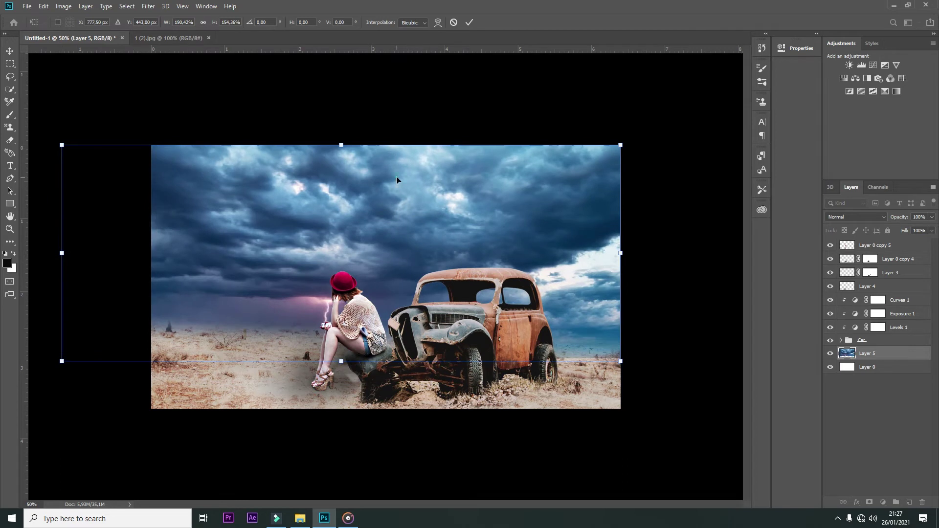
{"action": "key", "text": "j"}
Patch out the lightning bolt beside the girl using nearby dark sky
{"action": "mouse_move", "coordinate": [293, 310]}
{"action": "left_mouse_down"}
{"action": "mouse_move", "coordinate": [285, 316]}
{"action": "mouse_move", "coordinate": [299, 283]}
{"action": "left_mouse_up"}
{"action": "right_click", "coordinate": [315, 313]}
{"action": "left_click", "coordinate": [362, 320]}
{"action": "left_click_drag", "start_coordinate": [362, 320], "coordinate": [310, 265]}
{"action": "key", "text": "ctrl+d"}
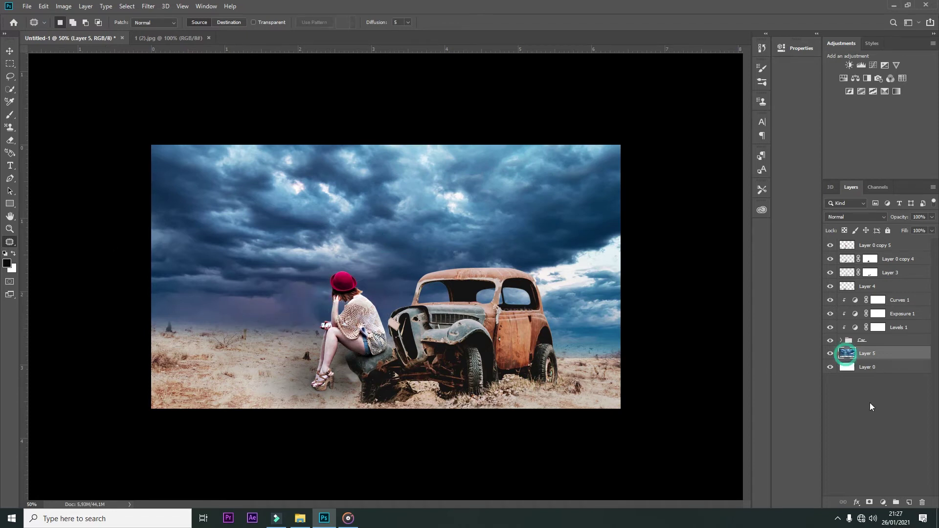
Mask Layer 5 and drag a gradient on it to fade the sky into haze at the horizon
{"action": "left_click", "coordinate": [869, 503]}
{"action": "left_click", "coordinate": [9, 241]}
{"action": "left_click", "coordinate": [49, 457]}
{"action": "left_click_drag", "start_coordinate": [371, 343], "coordinate": [374, 249]}
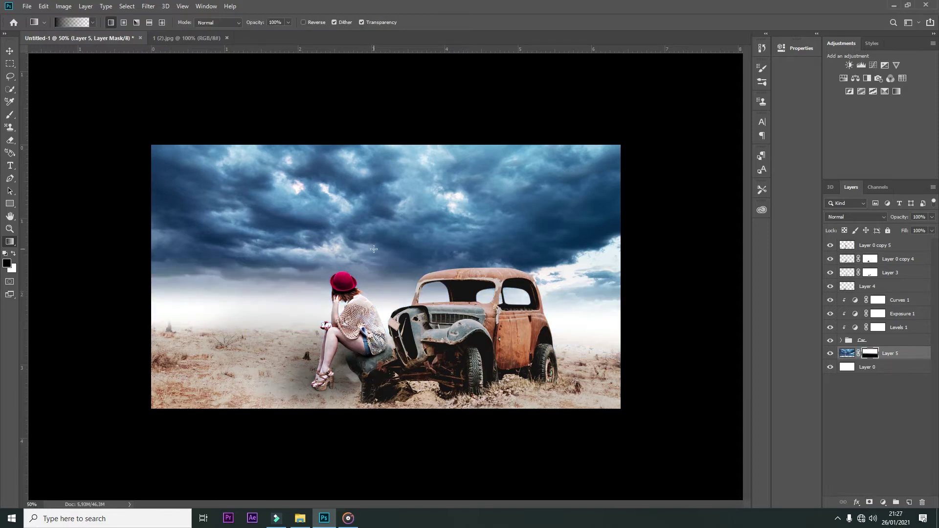
{"action": "left_click_drag", "start_coordinate": [370, 309], "coordinate": [364, 262]}
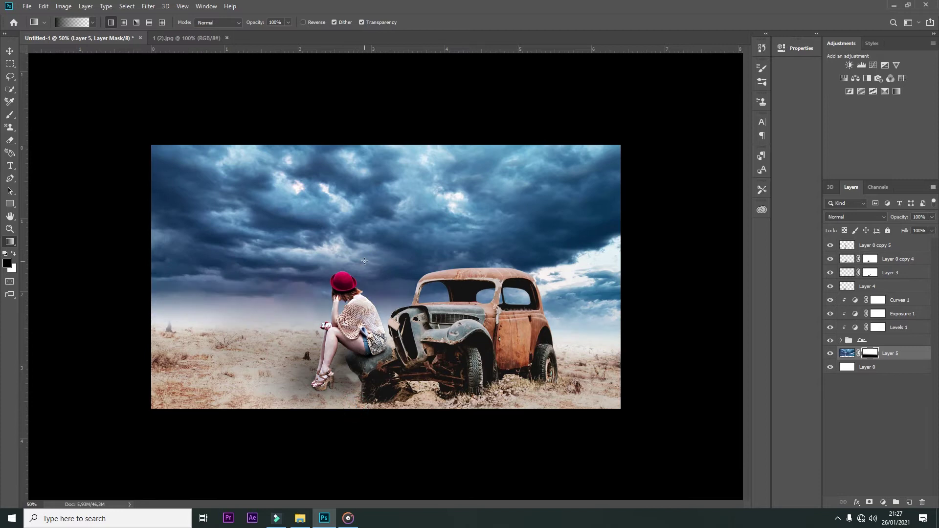
Reselect the sky layer, Layer 5, with the Move tool active
{"action": "key", "text": "v"}
{"action": "left_click", "coordinate": [313, 396]}
{"action": "left_click", "coordinate": [489, 222]}
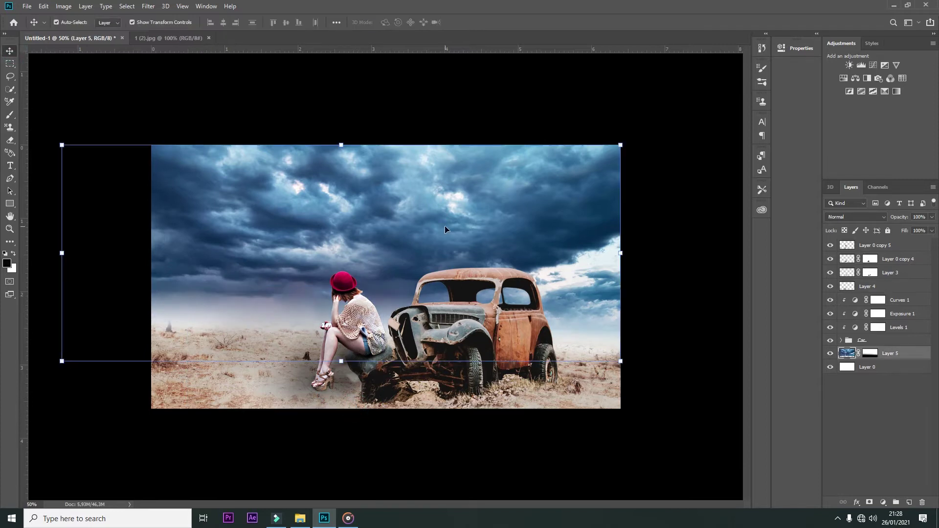
{"action": "key", "text": "c"}
{"action": "left_click", "coordinate": [12, 53]}
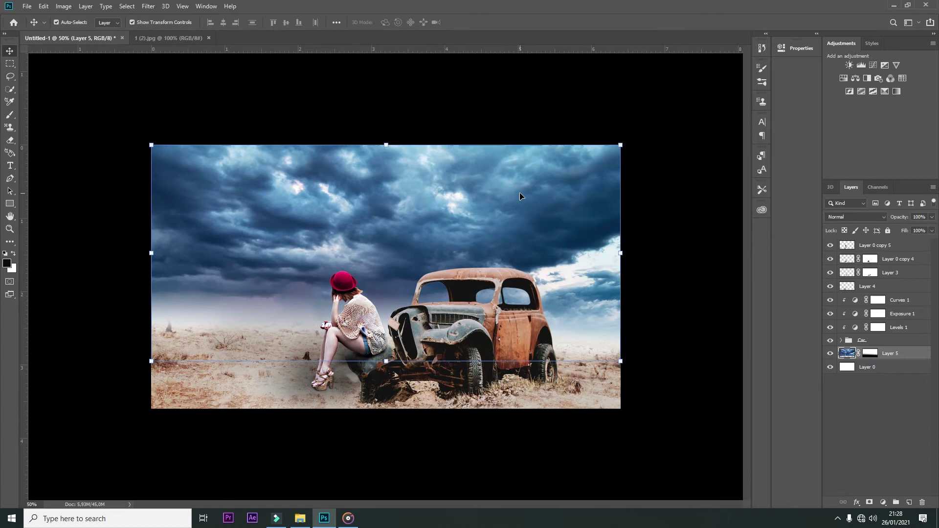
Apply a 15 px Tilt-Shift blur to the sky, with the sharp band set around the horizon
{"action": "left_click", "coordinate": [148, 6]}
{"action": "left_click", "coordinate": [283, 145]}
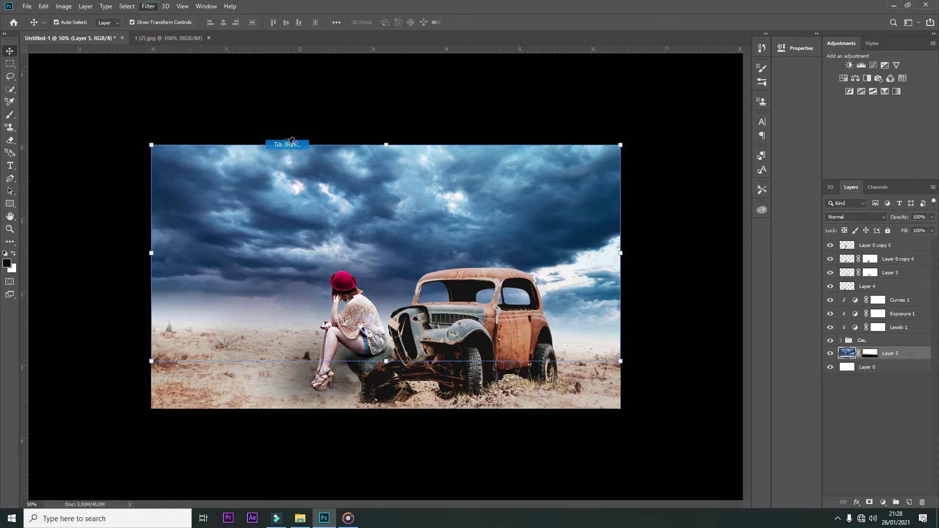
{"action": "left_click_drag", "start_coordinate": [420, 200], "coordinate": [424, 167]}
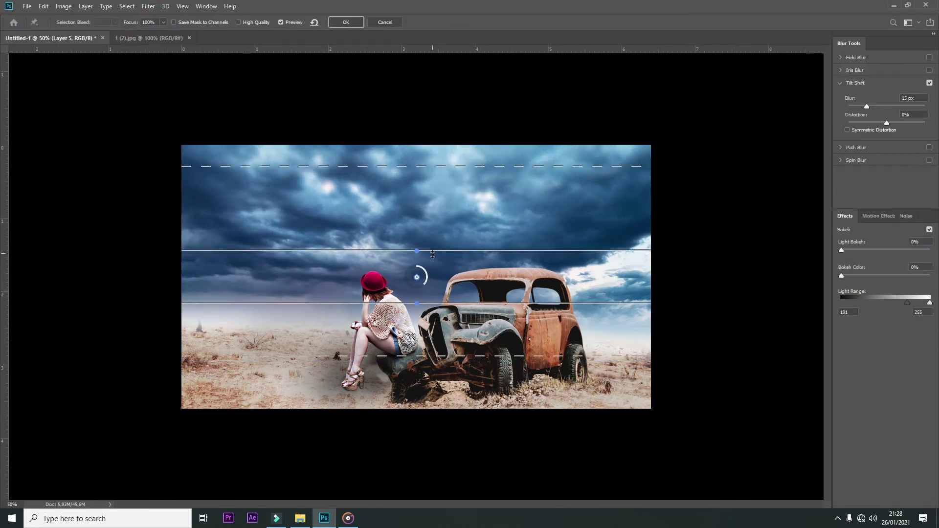
{"action": "left_click_drag", "start_coordinate": [430, 355], "coordinate": [431, 457]}
{"action": "left_click_drag", "start_coordinate": [446, 304], "coordinate": [445, 352]}
{"action": "left_click_drag", "start_coordinate": [449, 250], "coordinate": [449, 228]}
{"action": "left_click_drag", "start_coordinate": [438, 145], "coordinate": [441, 119]}
{"action": "left_click_drag", "start_coordinate": [441, 227], "coordinate": [441, 216]}
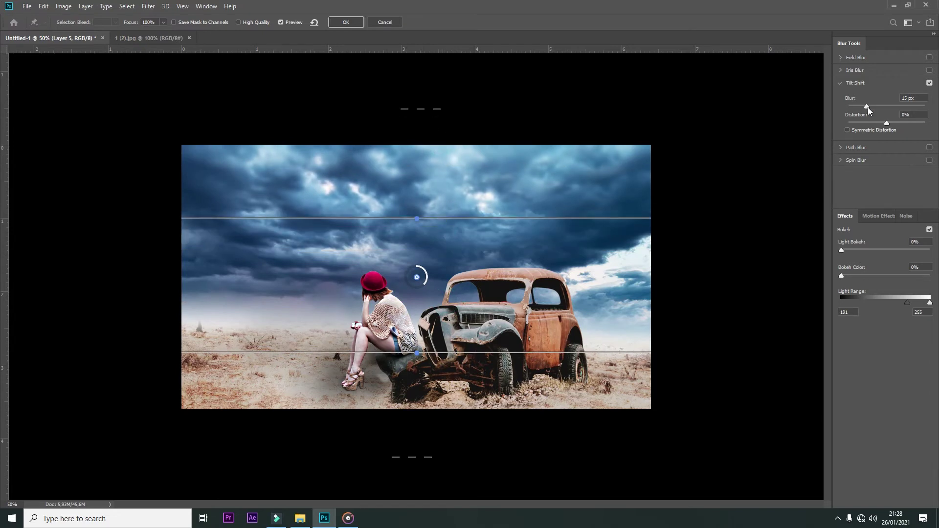
{"action": "left_click", "coordinate": [346, 22]}
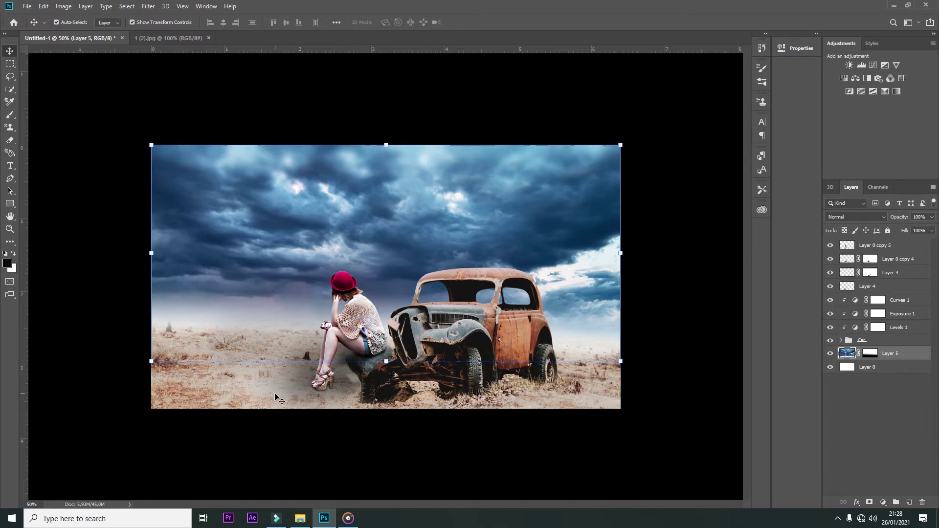
{"action": "left_click", "coordinate": [861, 245]}
Duplicate the girl layer, turn it solid black with Hue/Saturation, and skew it flat along the ground
{"action": "key", "text": "ctrl+j"}
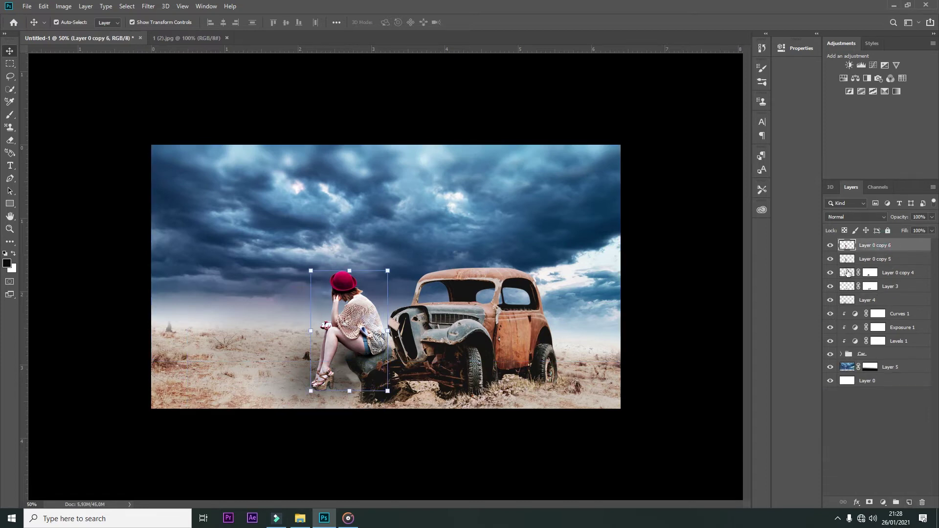
{"action": "key", "text": "ctrl+u"}
{"action": "left_click_drag", "start_coordinate": [775, 299], "coordinate": [728, 300]}
{"action": "left_click", "coordinate": [886, 201]}
{"action": "key", "text": "ctrl+t"}
{"action": "mouse_move", "coordinate": [350, 270]}
{"action": "left_mouse_down"}
{"action": "mouse_move", "coordinate": [290, 334]}
{"action": "mouse_move", "coordinate": [319, 325]}
{"action": "left_mouse_up"}
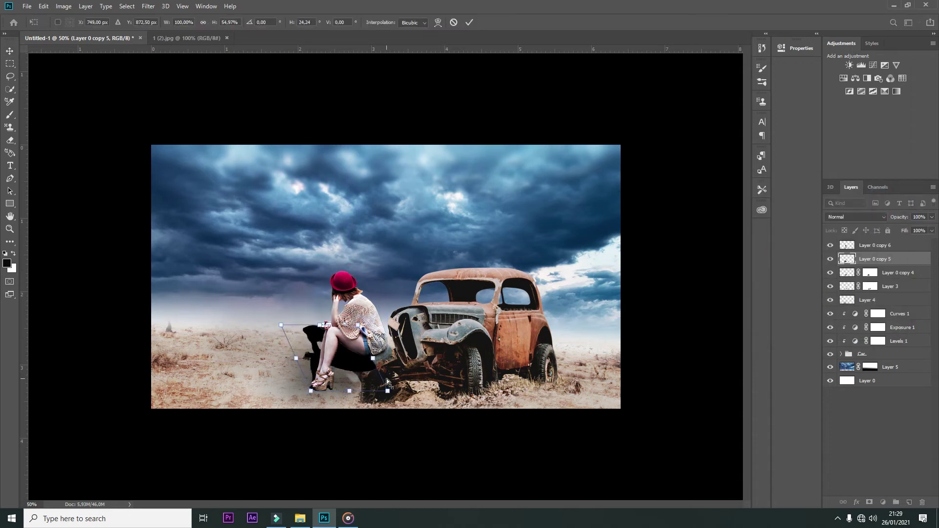
{"action": "left_click_drag", "start_coordinate": [375, 363], "coordinate": [358, 345]}
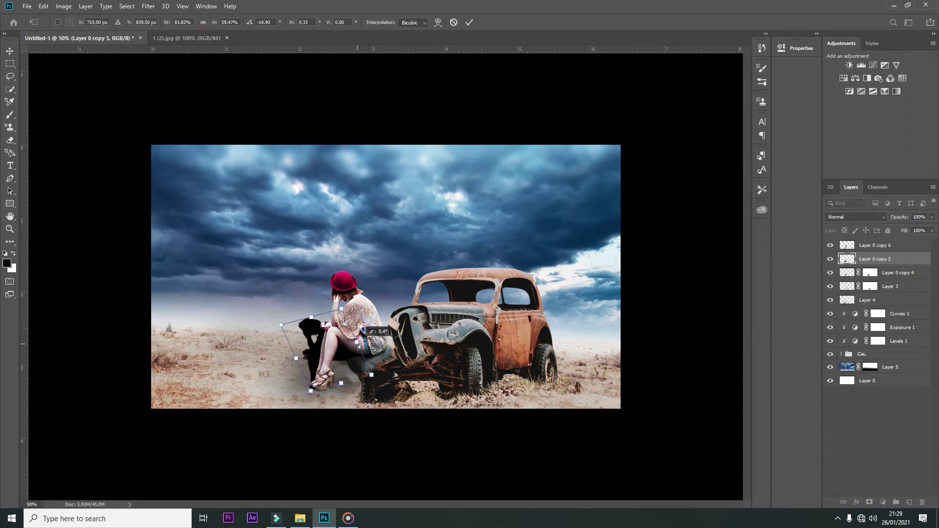
Warp the black copy onto the sand beneath the girl's legs and commit the shadow
{"action": "left_click", "coordinate": [43, 7]}
{"action": "left_click", "coordinate": [215, 290]}
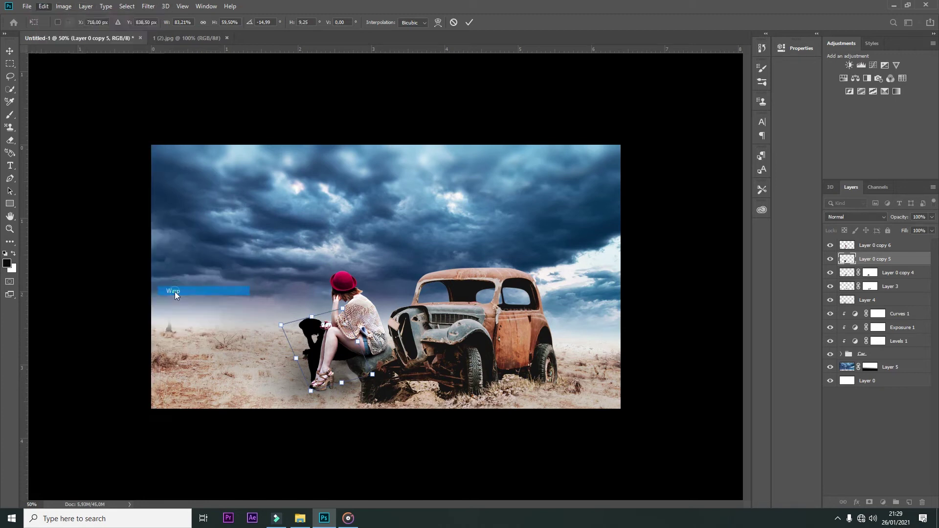
{"action": "key", "text": "ctrl+plus"}
{"action": "left_click_drag", "start_coordinate": [246, 341], "coordinate": [253, 383]}
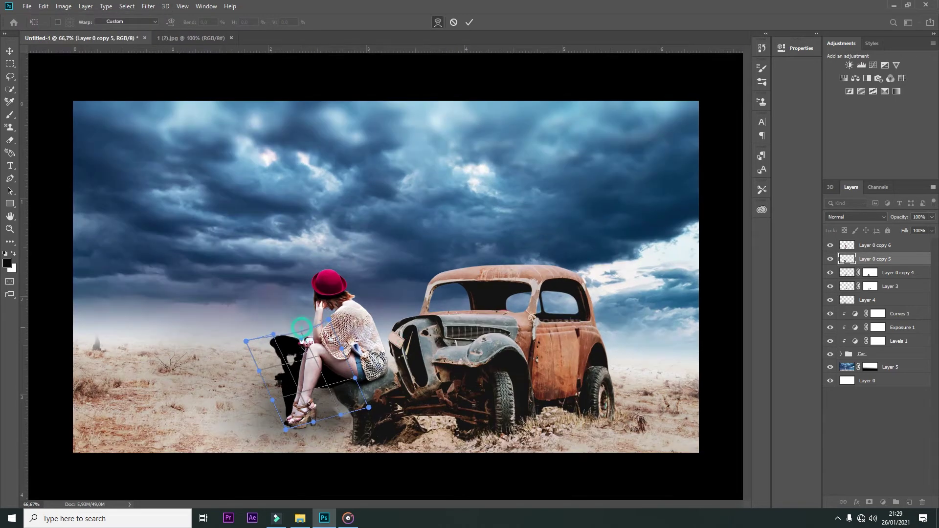
{"action": "mouse_move", "coordinate": [274, 334]}
{"action": "left_mouse_down"}
{"action": "mouse_move", "coordinate": [285, 368]}
{"action": "mouse_move", "coordinate": [270, 363]}
{"action": "left_mouse_up"}
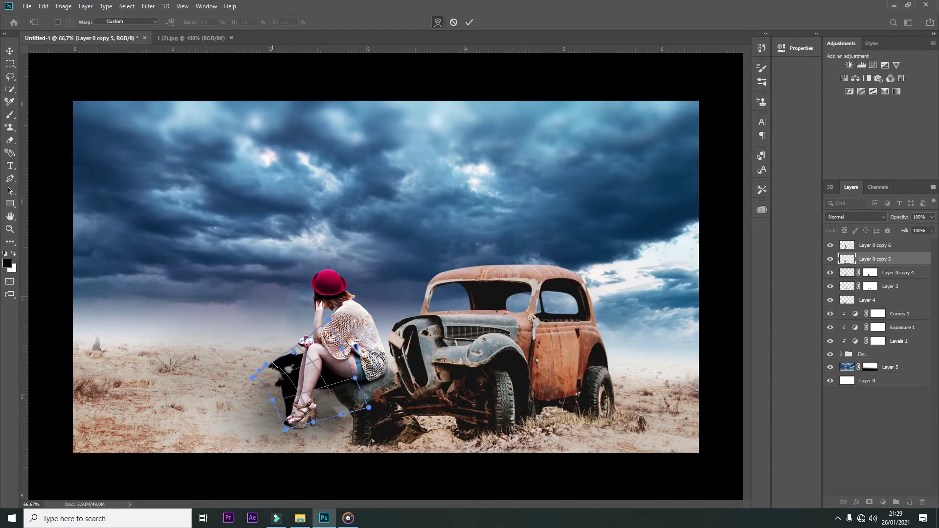
{"action": "left_click_drag", "start_coordinate": [313, 421], "coordinate": [315, 426]}
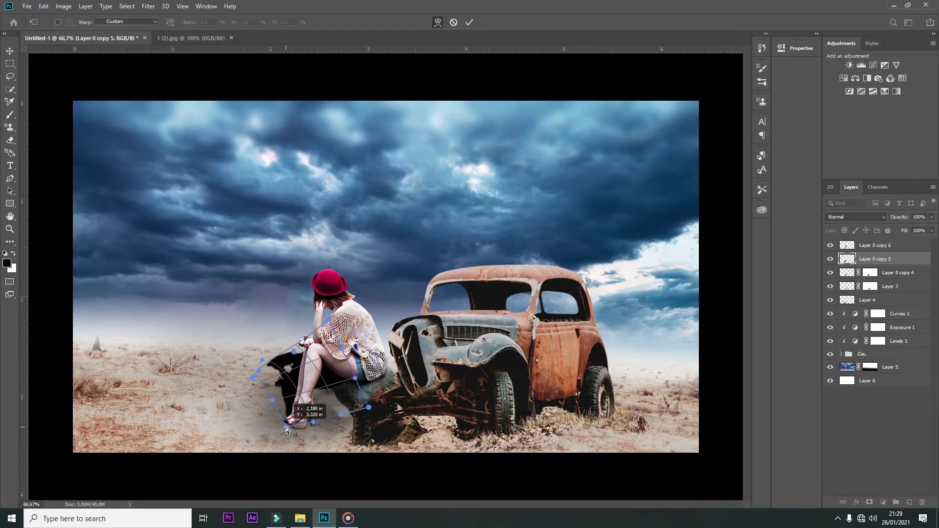
{"action": "left_click_drag", "start_coordinate": [356, 381], "coordinate": [365, 385]}
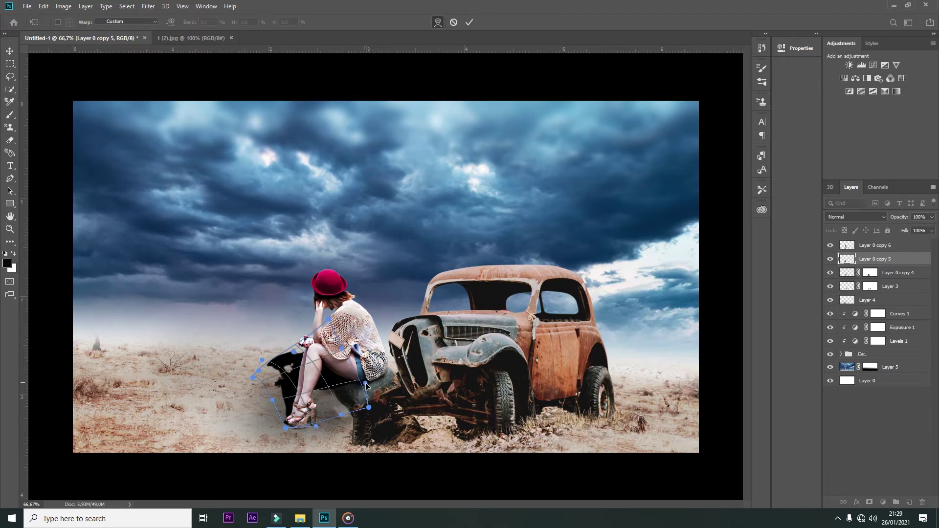
{"action": "left_click_drag", "start_coordinate": [262, 361], "coordinate": [258, 354]}
{"action": "key", "text": "Return"}
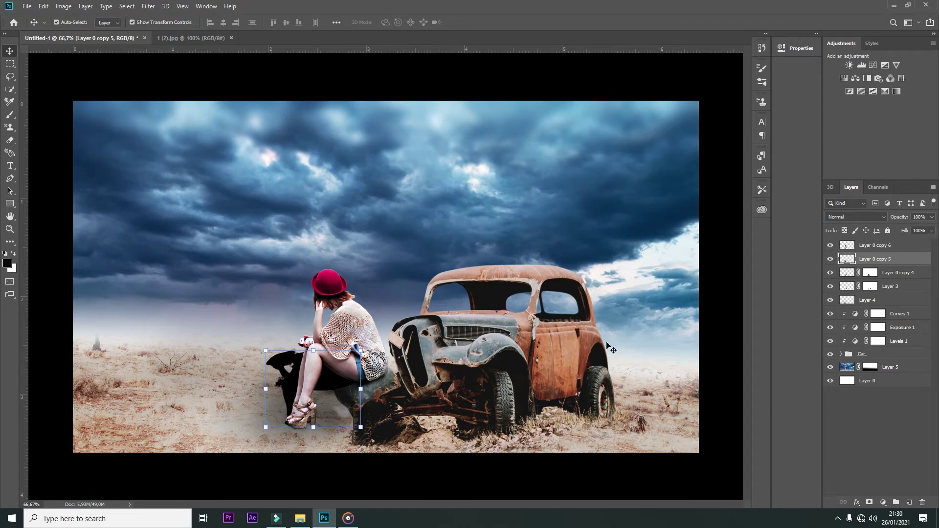
Add a mask to the shadow layer and brush out part of the shadow
{"action": "left_click", "coordinate": [870, 505]}
{"action": "key", "text": "b"}
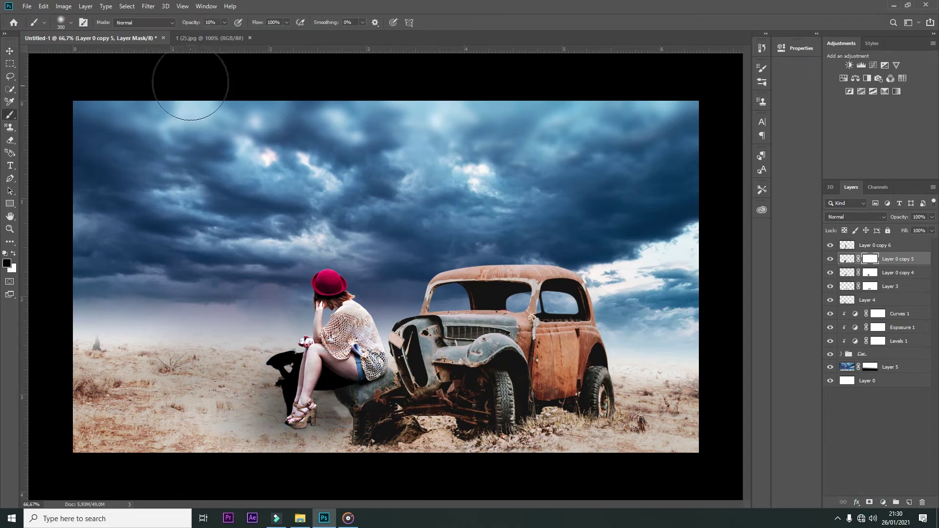
{"action": "mouse_move", "coordinate": [298, 344]}
{"action": "left_mouse_down"}
{"action": "mouse_move", "coordinate": [364, 340]}
{"action": "mouse_move", "coordinate": [263, 364]}
{"action": "left_mouse_up"}
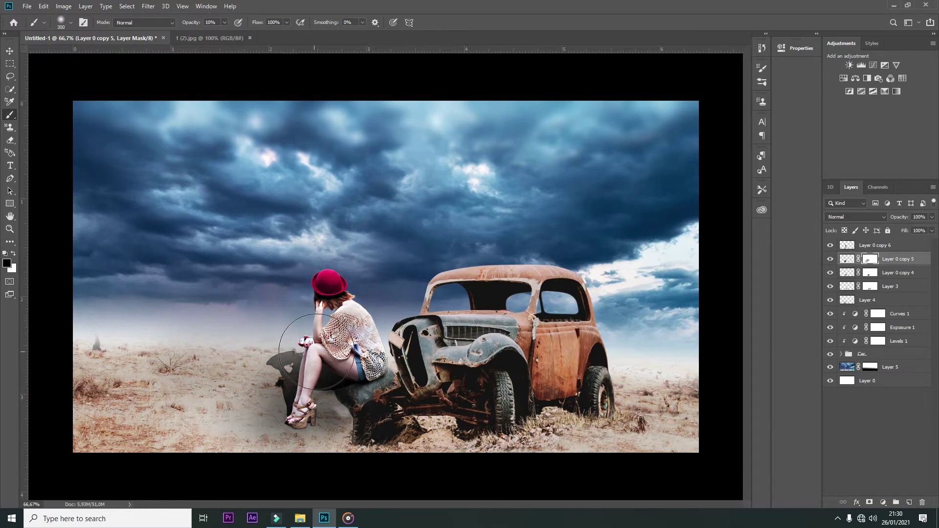
{"action": "key", "text": "v"}
Apply a Gaussian Blur to the shadow layer's pixels
{"action": "left_click", "coordinate": [847, 259]}
{"action": "left_click", "coordinate": [148, 6]}
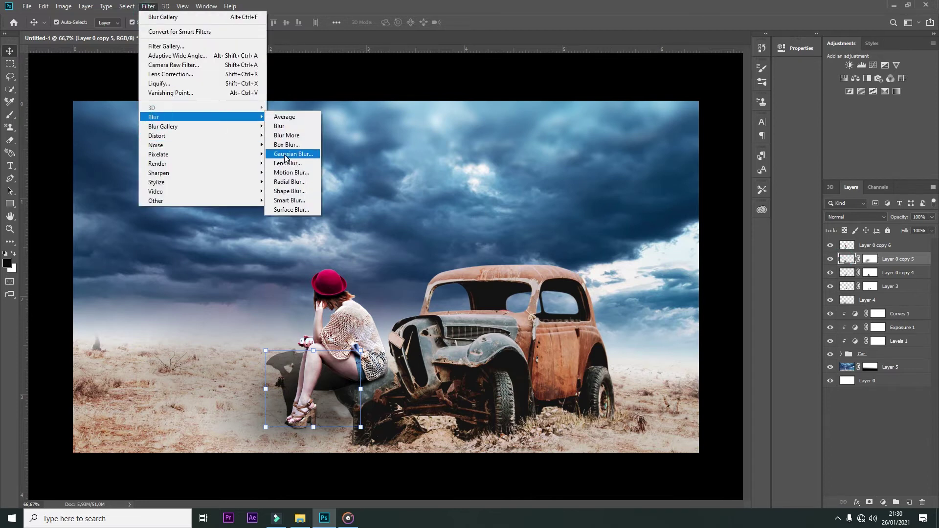
{"action": "left_click", "coordinate": [293, 154]}
{"action": "key", "text": "Return"}
Select Layer 3, load its pixels as a selection, and start a layer range at Layer 0 copy 5
{"action": "left_click", "coordinate": [442, 150]}
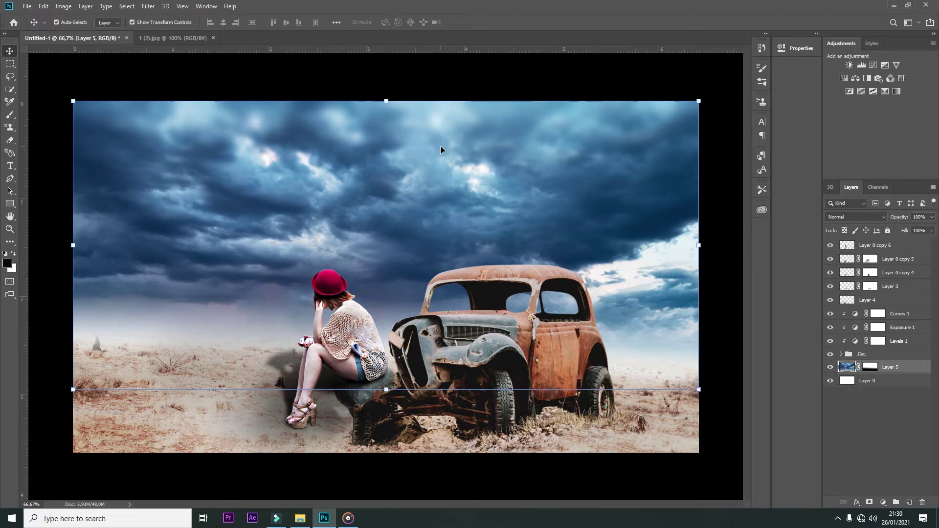
{"action": "left_click", "coordinate": [850, 259]}
{"action": "left_click", "coordinate": [890, 286]}
{"action": "left_click", "coordinate": [847, 286], "text": "ctrl"}
{"action": "left_click", "coordinate": [892, 259], "text": "shift"}
Group Layer 0 copy 5 through Layer 4 into a group named Shadow
{"action": "left_click", "coordinate": [875, 300], "text": "ctrl"}
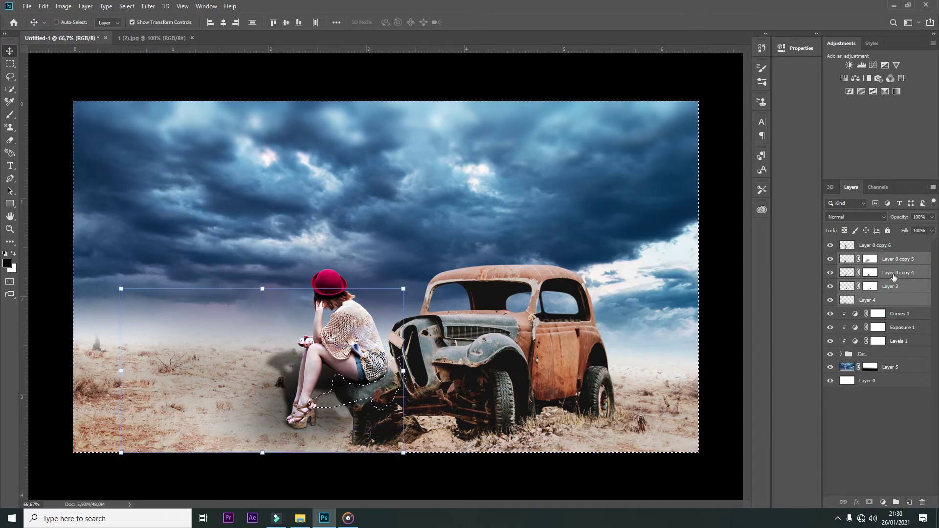
{"action": "right_click", "coordinate": [898, 263]}
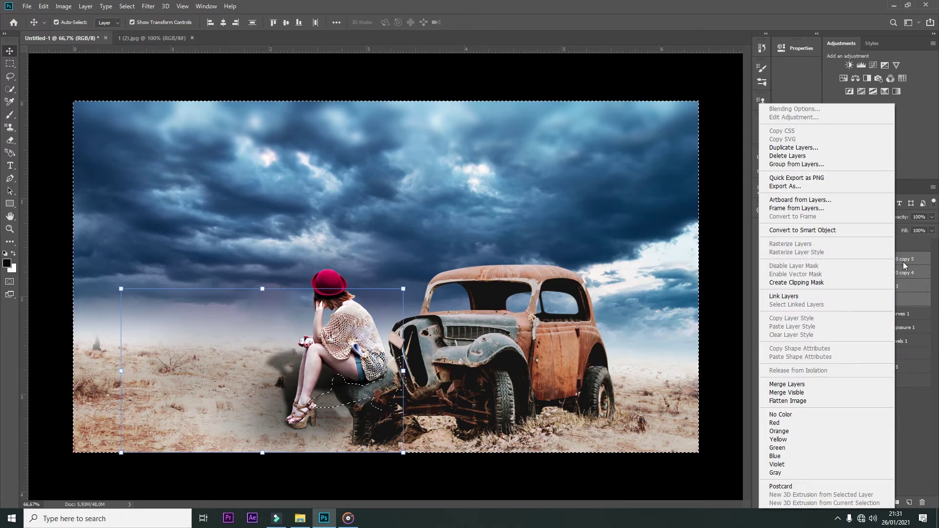
{"action": "key", "text": "Escape"}
{"action": "key", "text": "ctrl+d"}
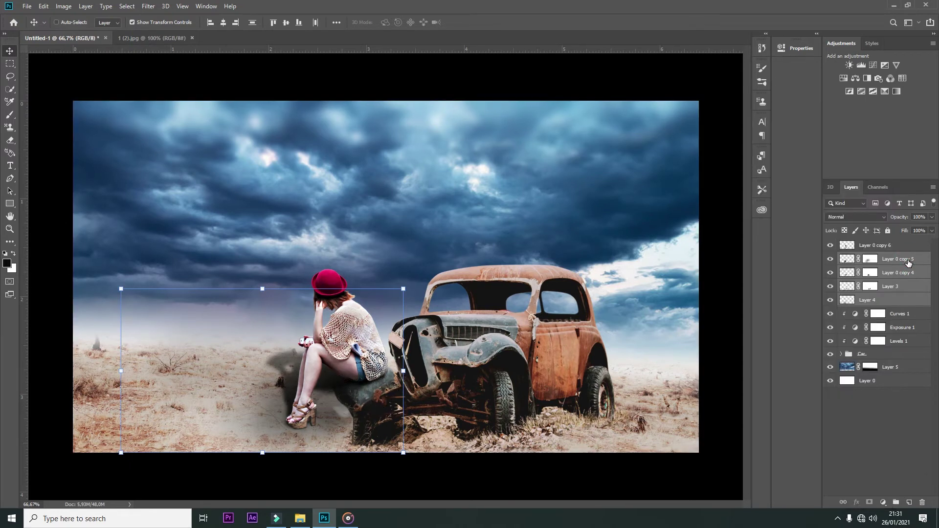
{"action": "key", "text": "ctrl+g"}
{"action": "double_click", "coordinate": [861, 258]}
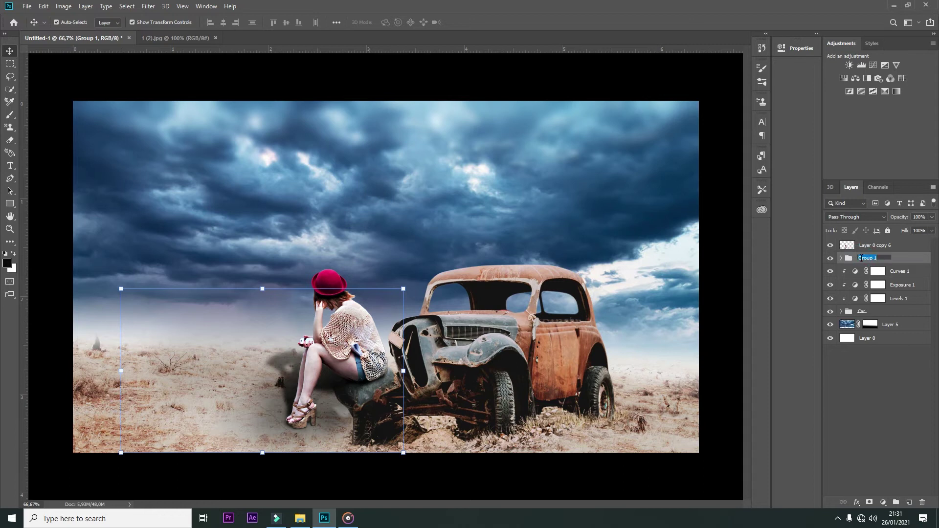
{"action": "type", "text": "Shadow"}
{"action": "key", "text": "Return"}
Select the top girl layer, Layer 0 copy 6, and add a Levels adjustment layer above it
{"action": "key", "text": "alt+bracketright"}
{"action": "key", "text": "ctrl+1"}
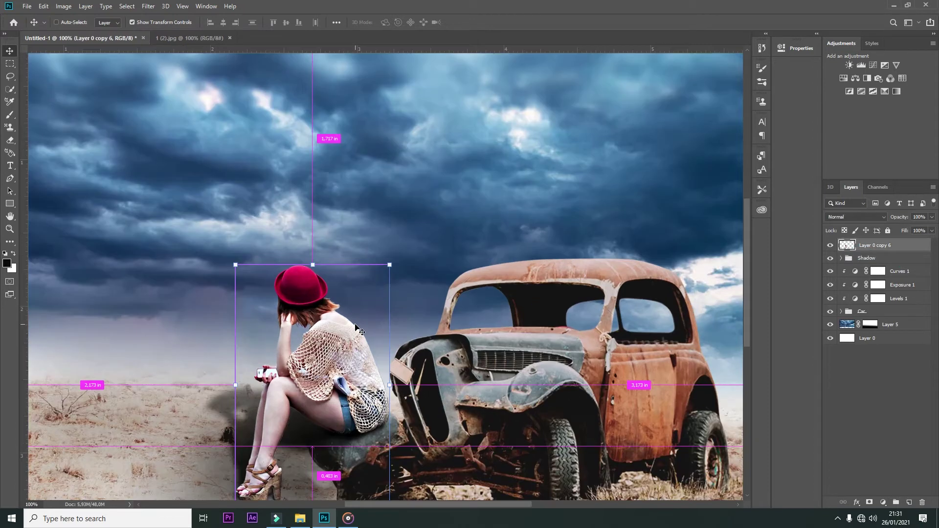
{"action": "left_click", "coordinate": [883, 503]}
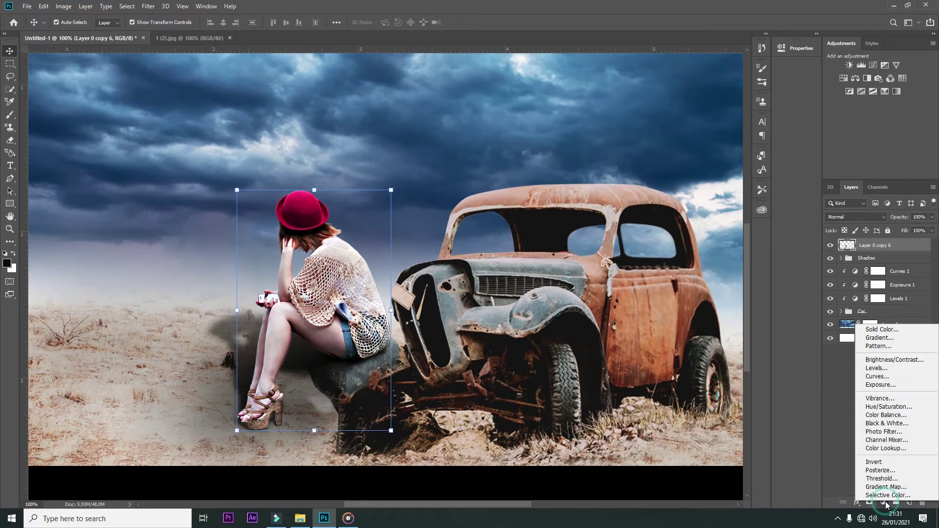
{"action": "left_click", "coordinate": [876, 369]}
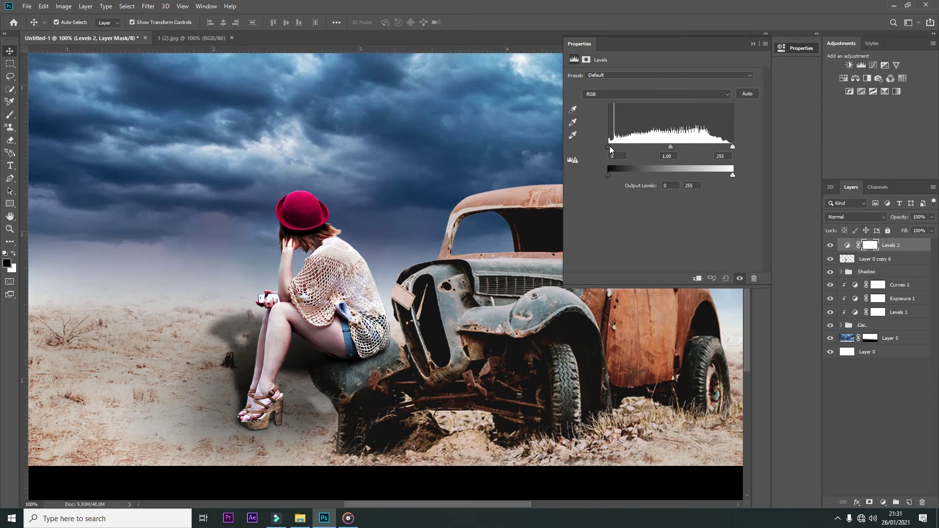
Clip Levels 2 to the girl layer and set its input levels to 7, 1.47 and 239
{"action": "left_click_drag", "start_coordinate": [610, 149], "coordinate": [615, 149]}
{"action": "left_click", "coordinate": [696, 278]}
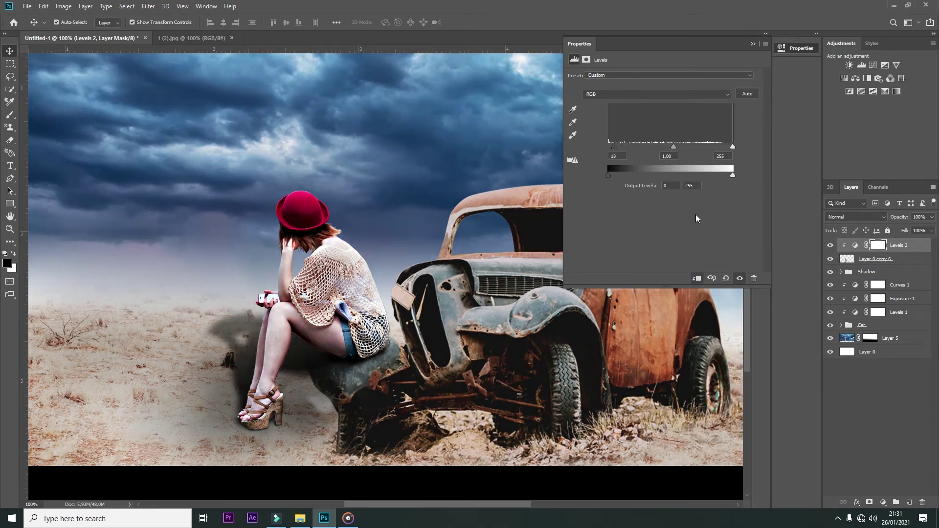
{"action": "left_click_drag", "start_coordinate": [673, 147], "coordinate": [725, 147]}
{"action": "left_click", "coordinate": [739, 278]}
{"action": "left_click", "coordinate": [740, 278]}
{"action": "left_click_drag", "start_coordinate": [615, 147], "coordinate": [612, 147]}
{"action": "left_click_drag", "start_coordinate": [674, 147], "coordinate": [682, 147]}
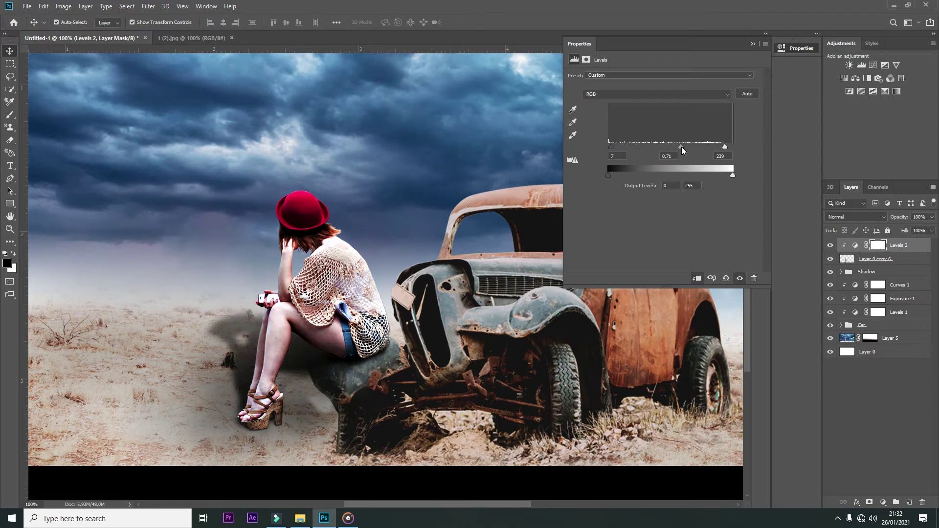
{"action": "key", "text": "ctrl+minus"}
{"action": "key", "text": "ctrl+minus"}
{"action": "key", "text": "ctrl+plus"}
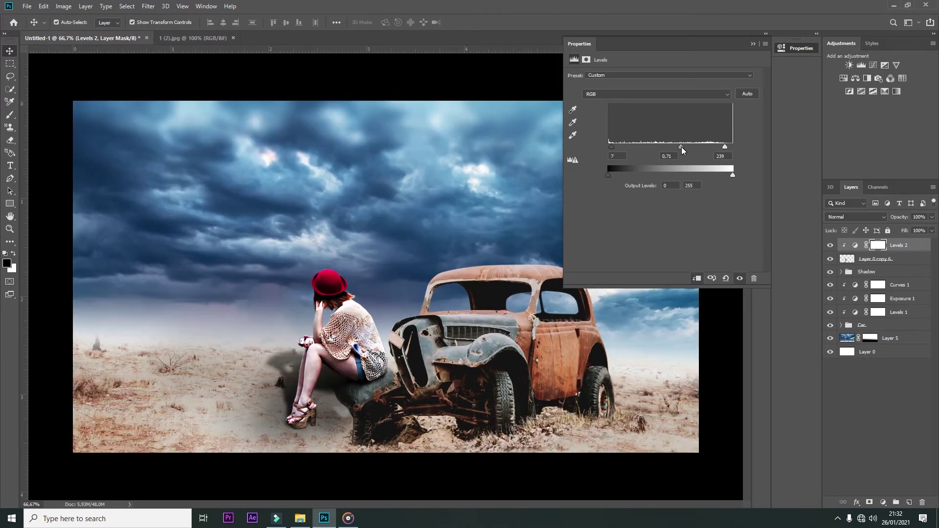
{"action": "left_click_drag", "start_coordinate": [680, 147], "coordinate": [660, 147]}
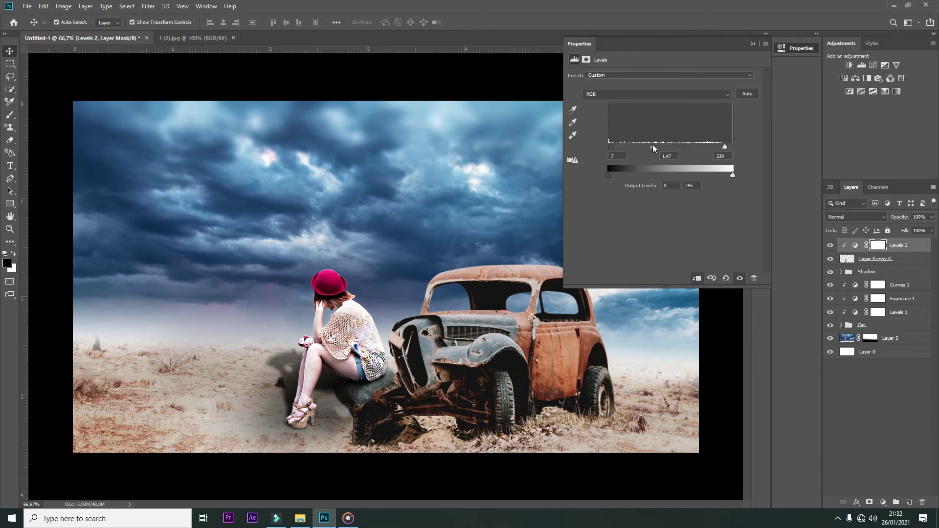
{"action": "left_click", "coordinate": [753, 44]}
Invert the Levels 2 mask to black and set up a small white brush at 100% opacity
{"action": "left_click", "coordinate": [876, 246]}
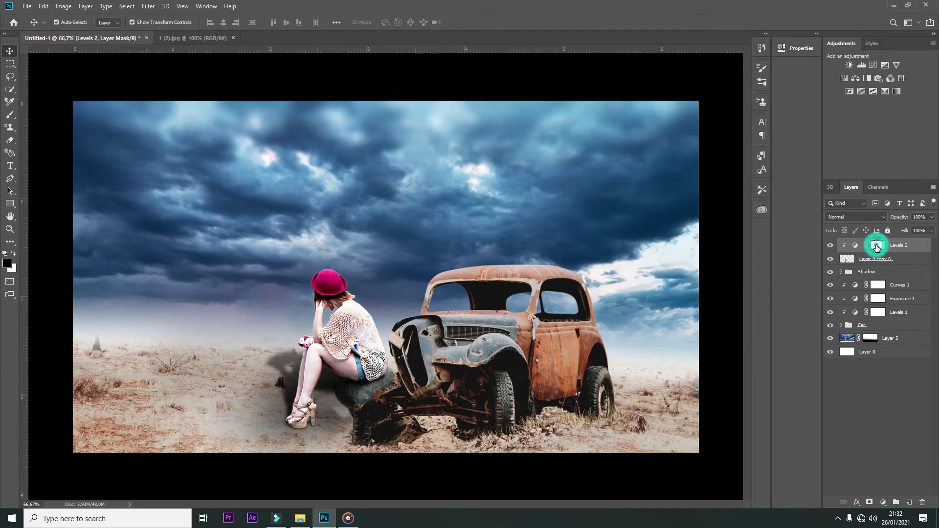
{"action": "key", "text": "ctrl+i"}
{"action": "key", "text": "ctrl+plus"}
{"action": "key", "text": "ctrl+plus"}
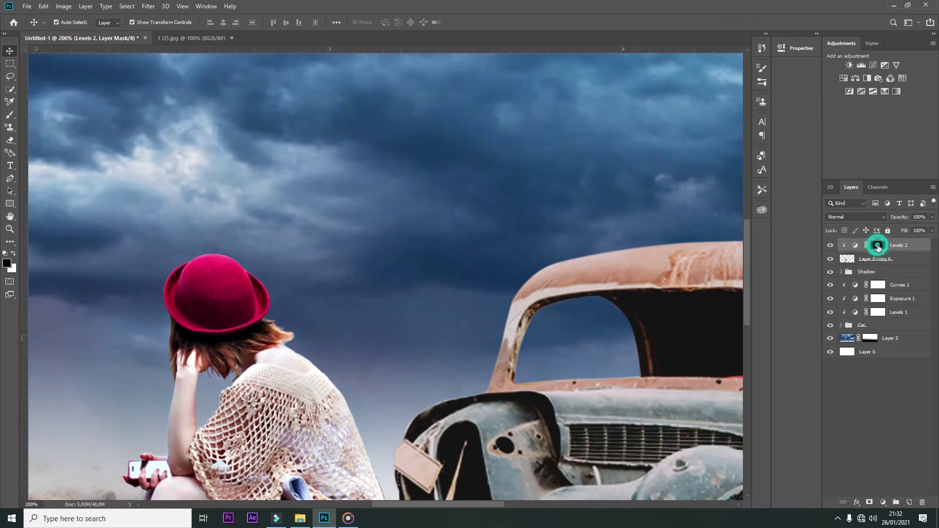
{"action": "key", "text": "b"}
{"action": "left_click", "coordinate": [224, 22]}
{"action": "left_click_drag", "start_coordinate": [218, 35], "coordinate": [270, 35]}
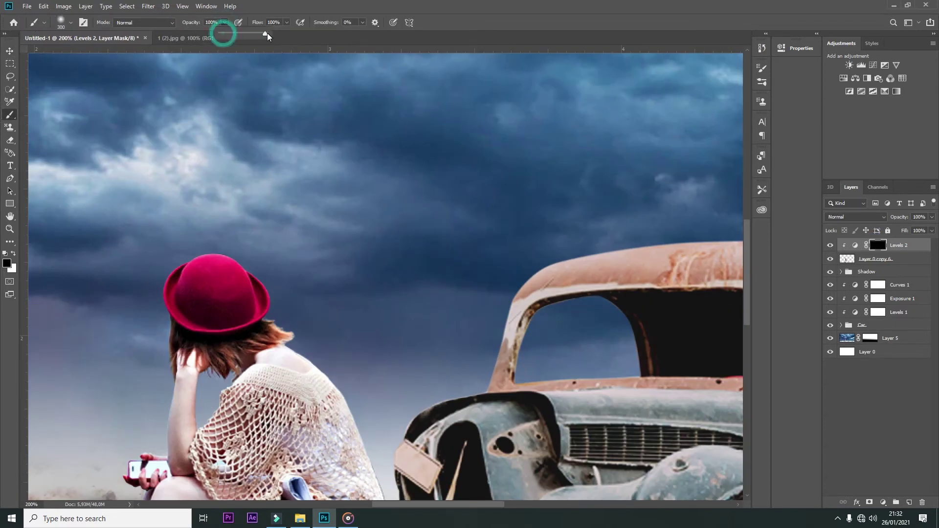
{"action": "key", "text": "bracketleft"}
{"action": "key", "text": "bracketleft"}
{"action": "key", "text": "bracketleft"}
{"action": "key", "text": "bracketleft"}
{"action": "key", "text": "x"}
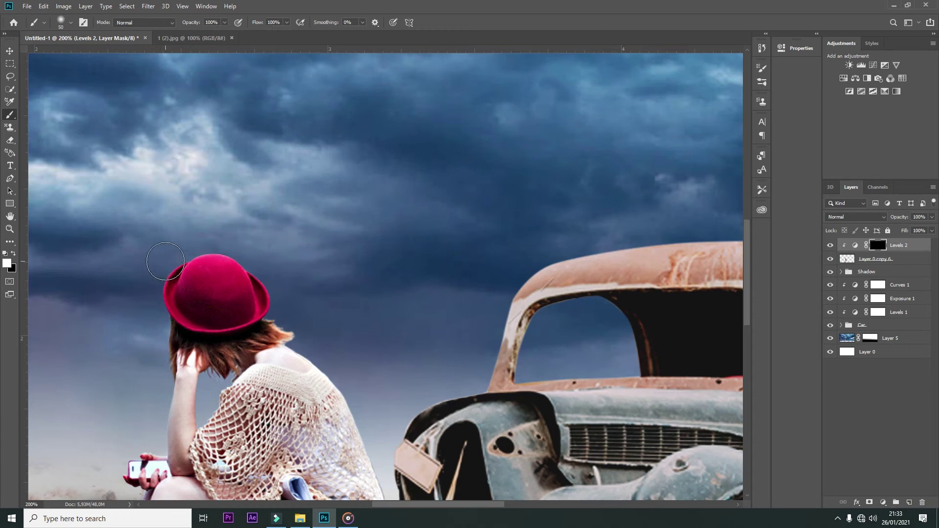
Paint white on the mask to bring the brightening back on the hat, hair, shirt, legs and arm
{"action": "left_click_drag", "start_coordinate": [158, 261], "coordinate": [252, 266]}
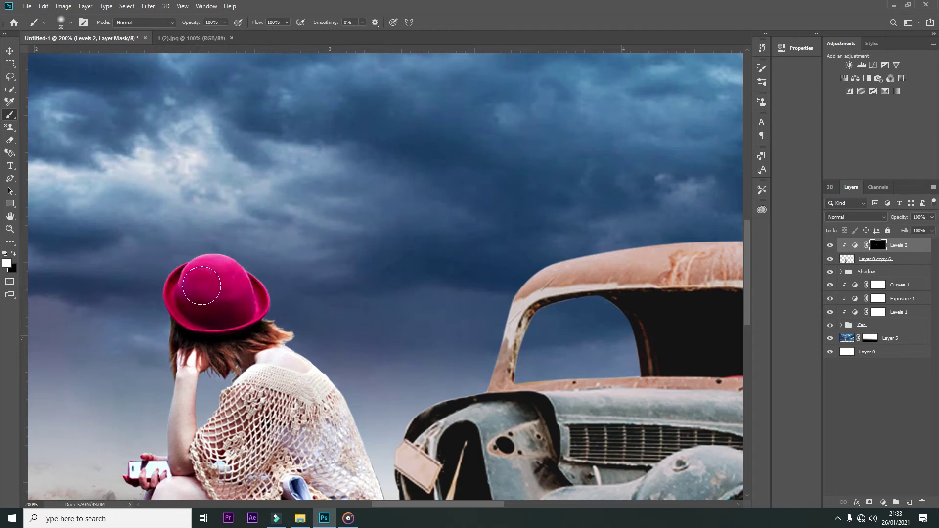
{"action": "mouse_move", "coordinate": [176, 260]}
{"action": "left_mouse_down"}
{"action": "mouse_move", "coordinate": [235, 306]}
{"action": "mouse_move", "coordinate": [373, 450]}
{"action": "left_mouse_up"}
{"action": "left_click_drag", "start_coordinate": [395, 485], "coordinate": [353, 338]}
{"action": "left_click", "coordinate": [303, 365]}
{"action": "mouse_move", "coordinate": [58, 444]}
{"action": "left_mouse_down"}
{"action": "mouse_move", "coordinate": [193, 370]}
{"action": "mouse_move", "coordinate": [164, 436]}
{"action": "left_mouse_up"}
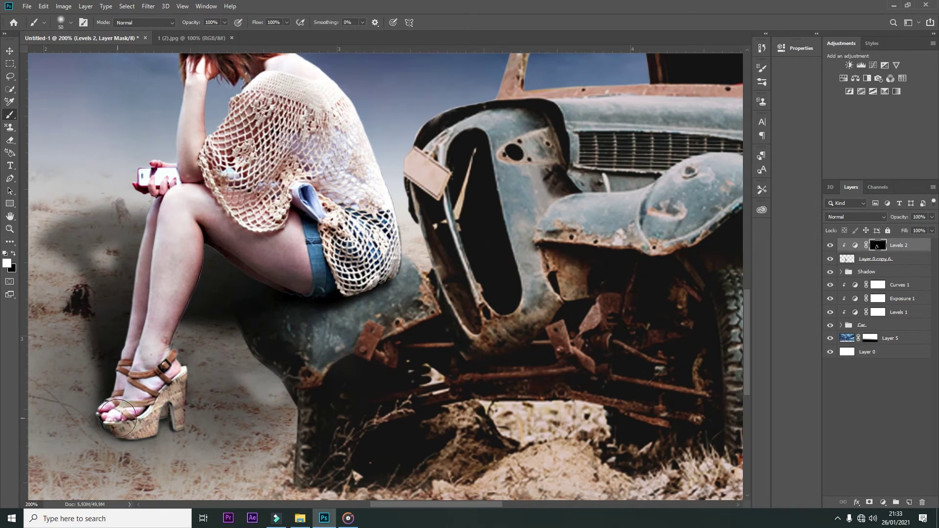
{"action": "left_click_drag", "start_coordinate": [198, 274], "coordinate": [196, 338]}
{"action": "mouse_move", "coordinate": [235, 225]}
{"action": "left_mouse_down"}
{"action": "mouse_move", "coordinate": [295, 259]}
{"action": "mouse_move", "coordinate": [225, 166]}
{"action": "left_mouse_up"}
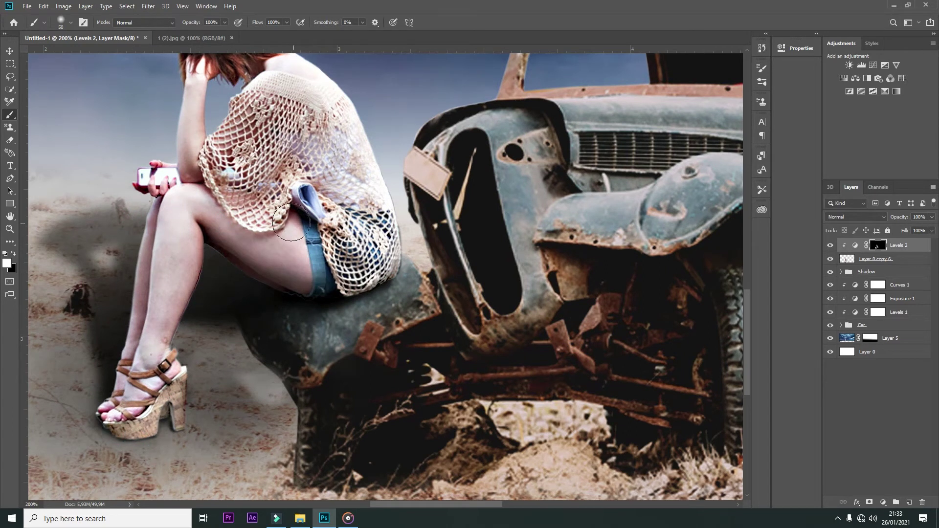
{"action": "left_click_drag", "start_coordinate": [365, 126], "coordinate": [378, 207]}
{"action": "key", "text": "ctrl+minus"}
{"action": "key", "text": "ctrl+minus"}
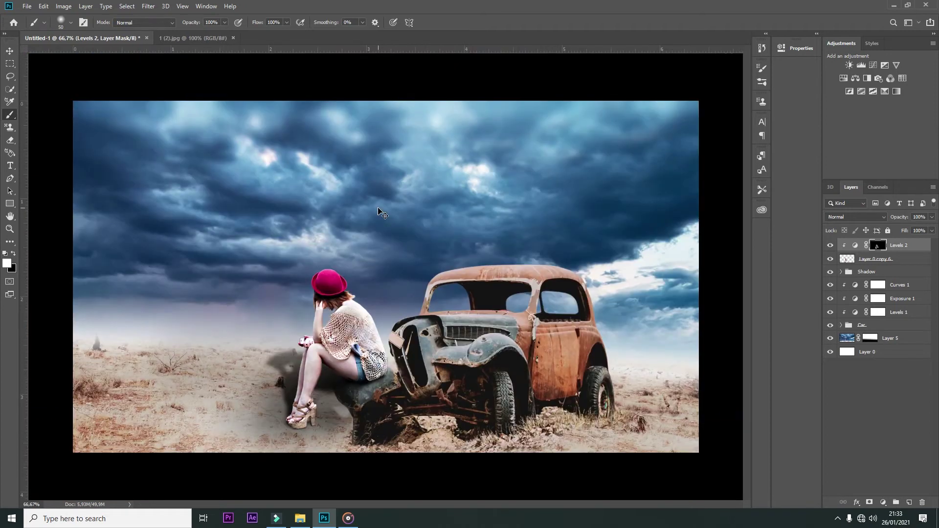
{"action": "left_click", "coordinate": [829, 246]}
{"action": "left_click", "coordinate": [830, 246]}
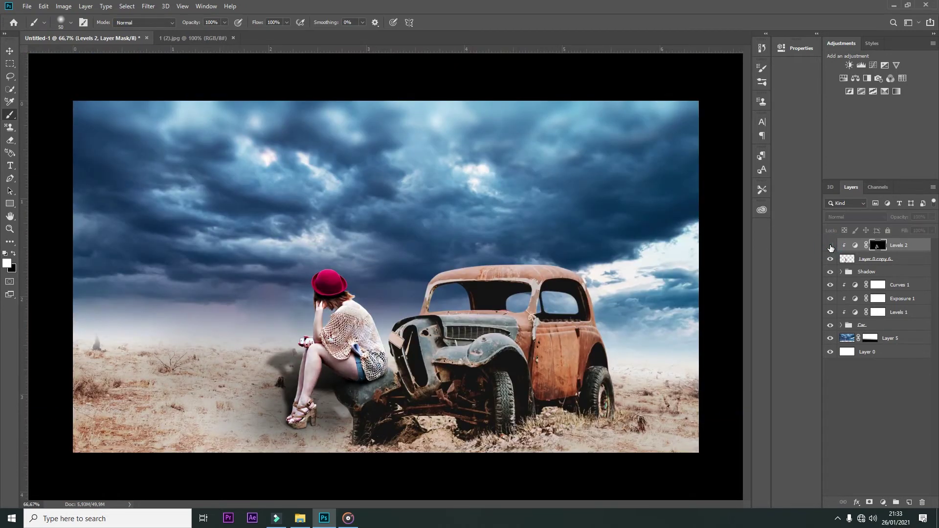
{"action": "left_click", "coordinate": [829, 246]}
Paint black on the Levels 2 mask to tidy the shin, thigh, hair edge, arm and leg
{"action": "left_click", "coordinate": [877, 245]}
{"action": "key", "text": "ctrl+plus"}
{"action": "key", "text": "x"}
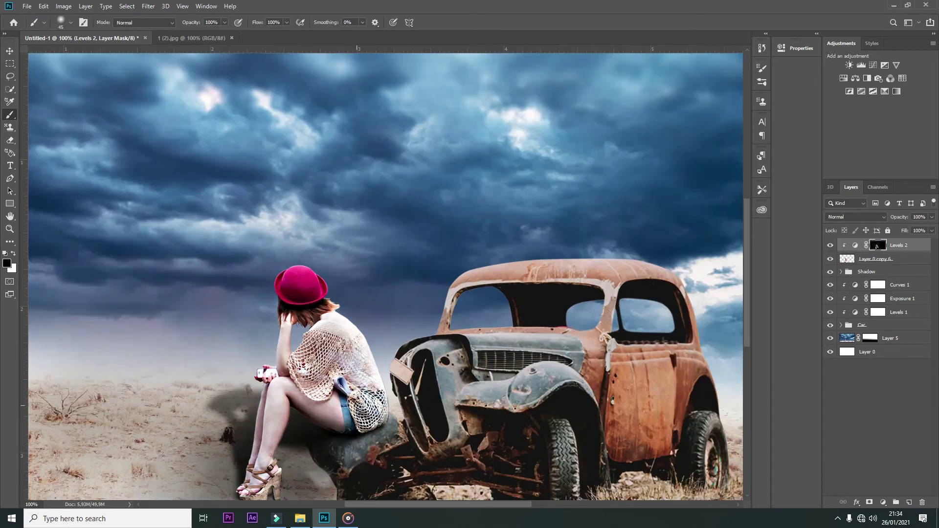
{"action": "left_click_drag", "start_coordinate": [251, 436], "coordinate": [251, 391]}
{"action": "left_click_drag", "start_coordinate": [355, 399], "coordinate": [343, 436]}
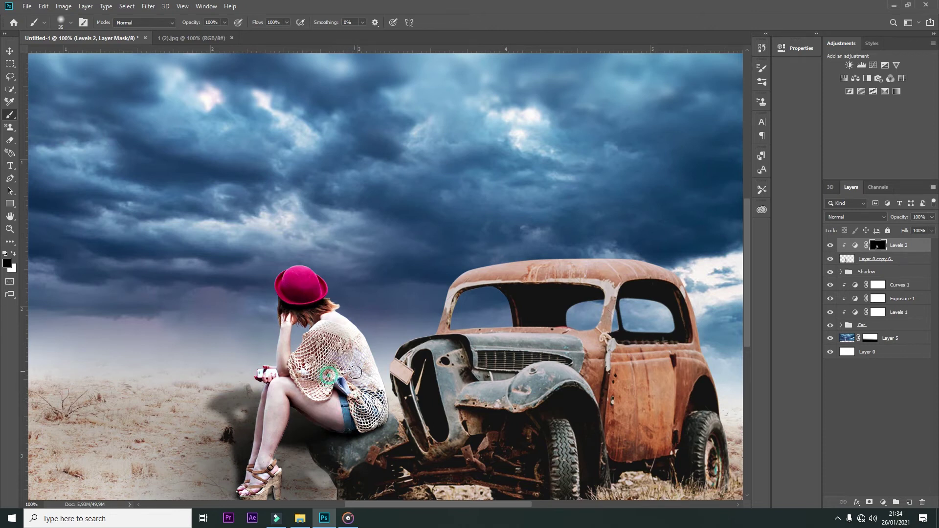
{"action": "left_click_drag", "start_coordinate": [273, 322], "coordinate": [271, 340]}
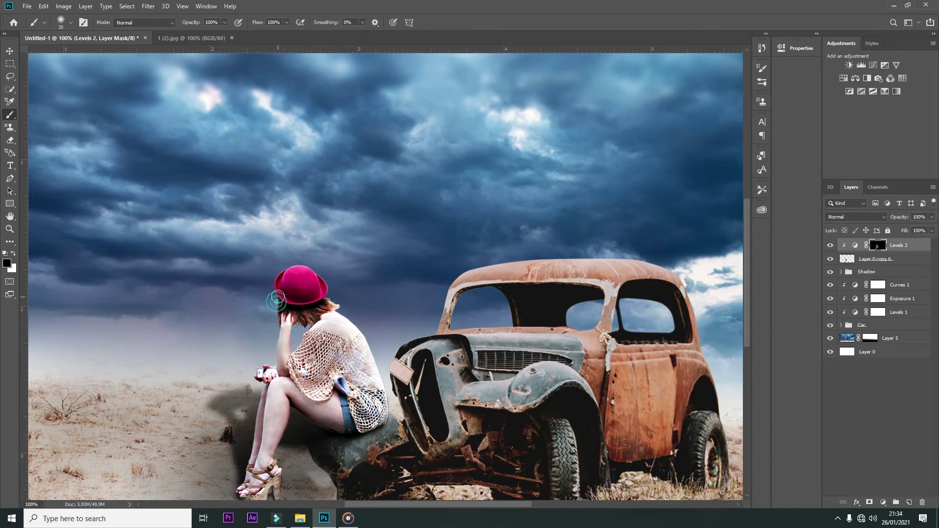
{"action": "scroll", "coordinate": [361, 437], "scroll_direction": "up", "scroll_amount": 1}
{"action": "mouse_move", "coordinate": [276, 221]}
{"action": "left_mouse_down"}
{"action": "mouse_move", "coordinate": [202, 311]}
{"action": "mouse_move", "coordinate": [140, 430]}
{"action": "left_mouse_up"}
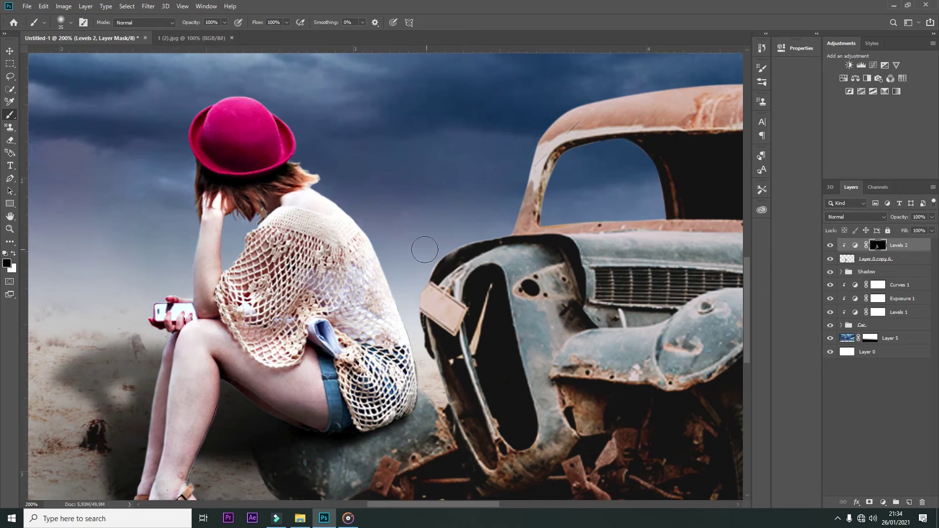
{"action": "left_click_drag", "start_coordinate": [140, 429], "coordinate": [225, 433]}
{"action": "key", "text": "ctrl+minus"}
{"action": "key", "text": "ctrl+minus"}
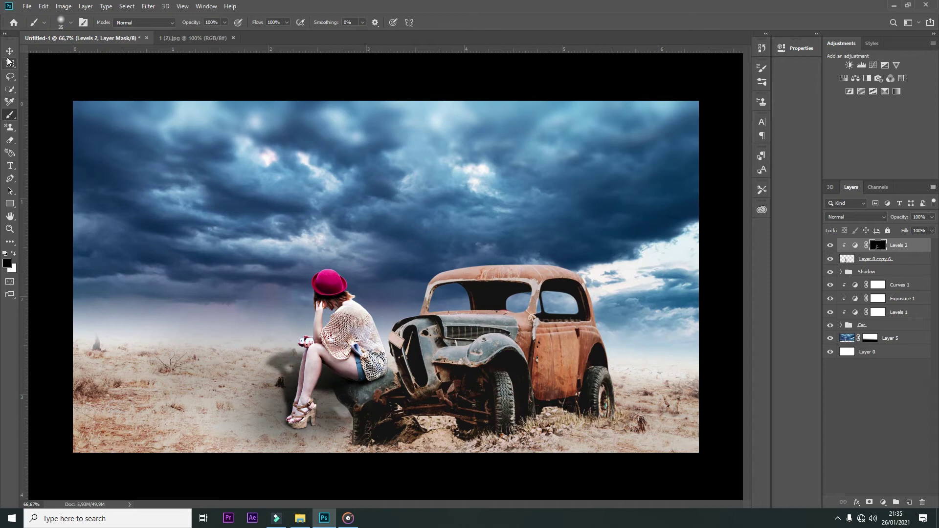
{"action": "left_click", "coordinate": [9, 51]}
Give Layer 5 a 2,3 px Gaussian Blur and drag its mask to the trash
{"action": "left_click", "coordinate": [864, 325]}
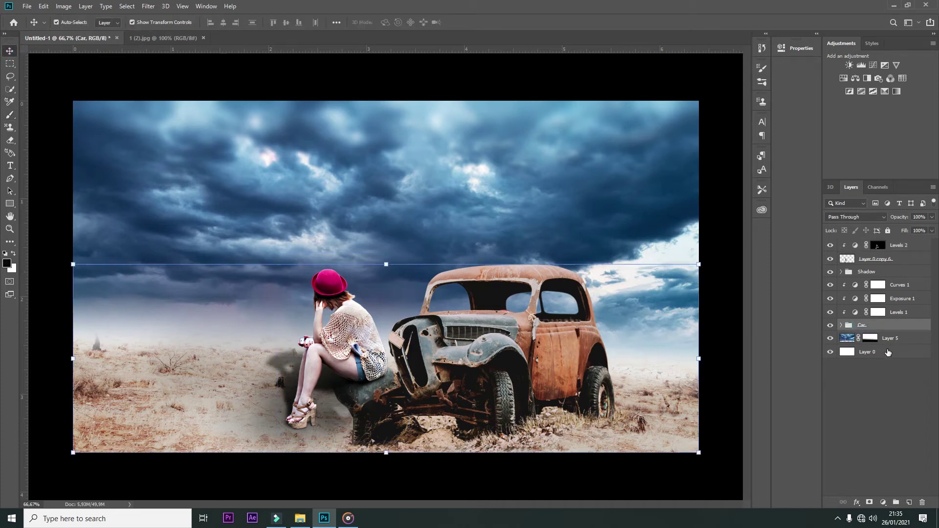
{"action": "left_click", "coordinate": [890, 338]}
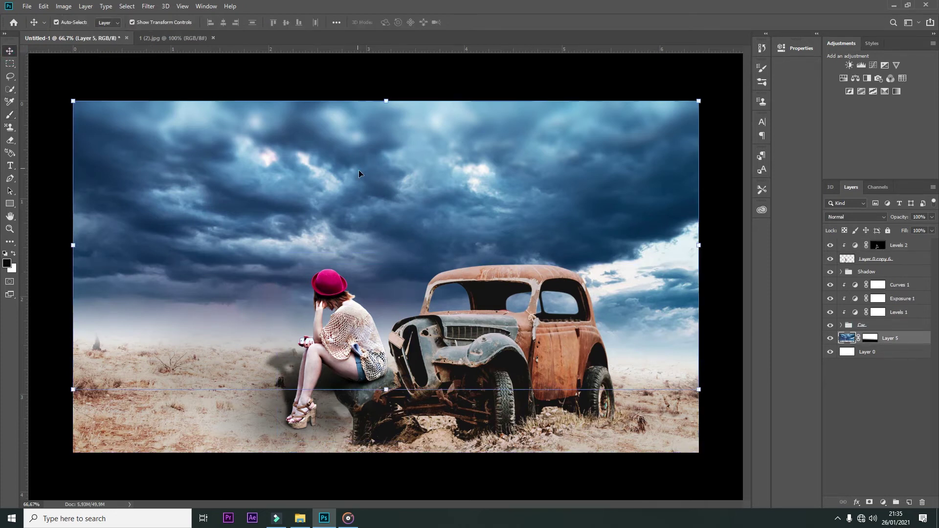
{"action": "left_click", "coordinate": [148, 6]}
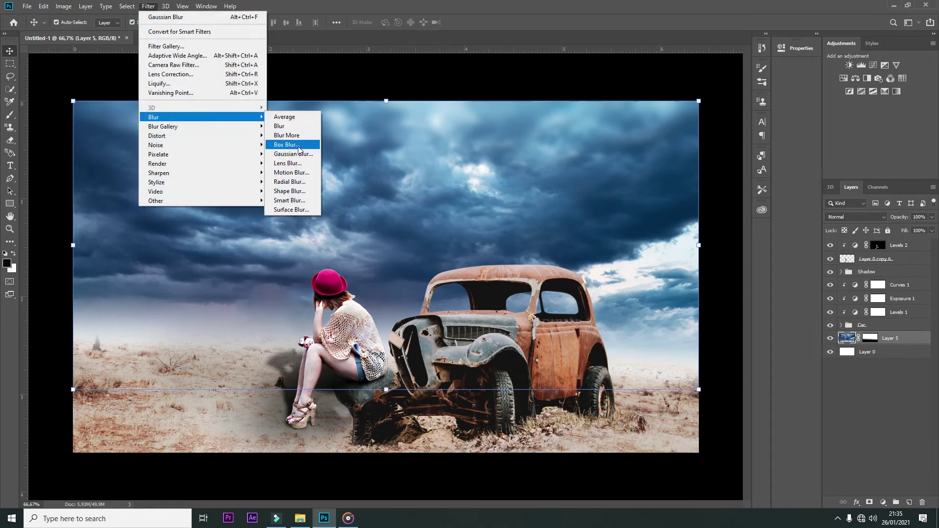
{"action": "mouse_move", "coordinate": [198, 117]}
{"action": "left_click", "coordinate": [294, 154]}
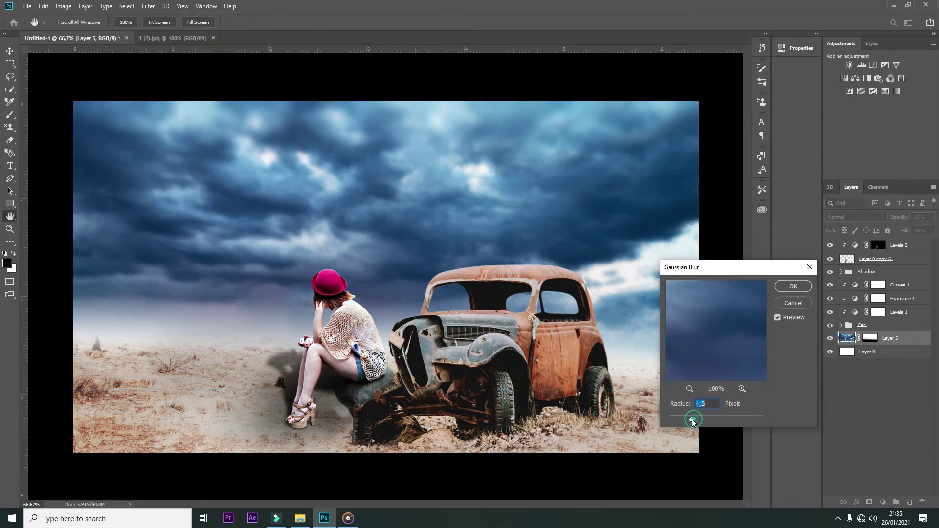
{"action": "left_click_drag", "start_coordinate": [692, 421], "coordinate": [679, 420]}
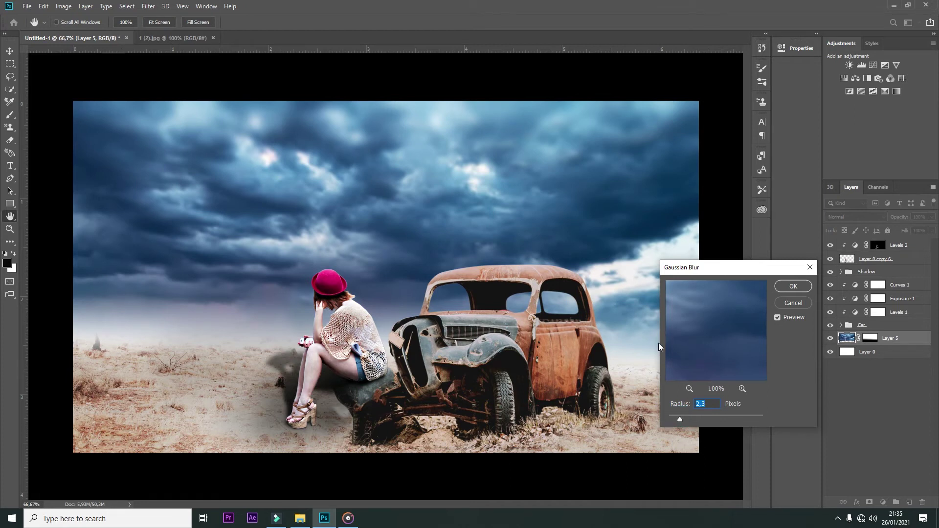
{"action": "left_click", "coordinate": [788, 288]}
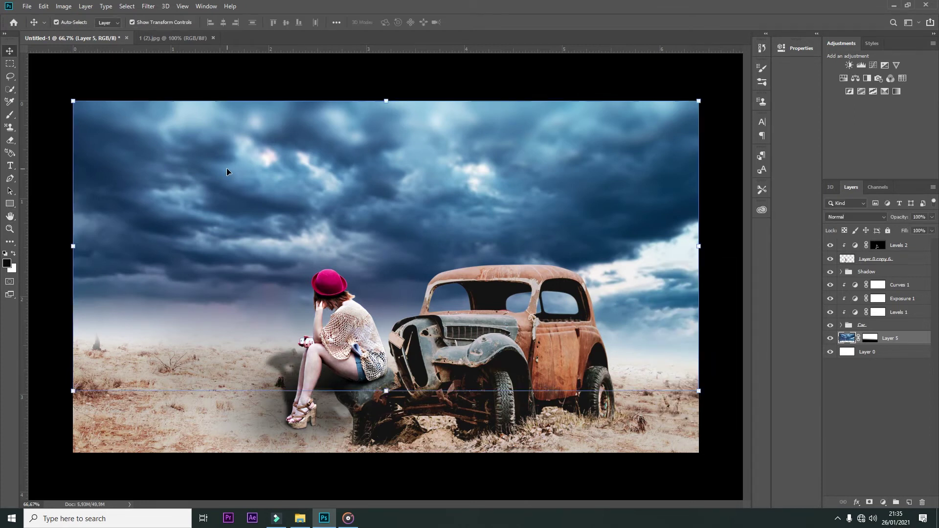
{"action": "left_click_drag", "start_coordinate": [877, 344], "coordinate": [860, 372]}
Add a Hue/Saturation layer clipped to Layer 5, shifting the hue slightly and setting saturation to -14
{"action": "left_click", "coordinate": [883, 502]}
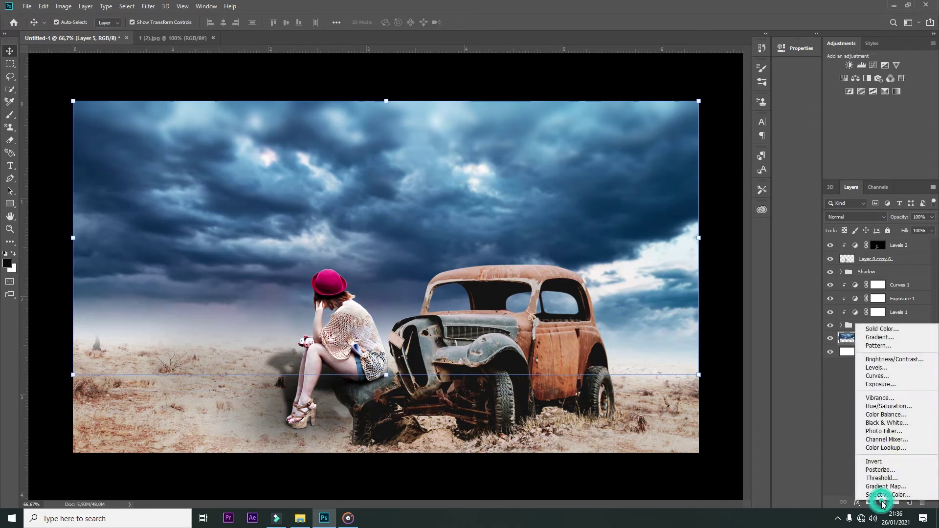
{"action": "left_click", "coordinate": [875, 409]}
{"action": "left_click", "coordinate": [697, 278]}
{"action": "mouse_move", "coordinate": [663, 113]}
{"action": "left_mouse_down"}
{"action": "mouse_move", "coordinate": [640, 114]}
{"action": "mouse_move", "coordinate": [673, 112]}
{"action": "left_mouse_up"}
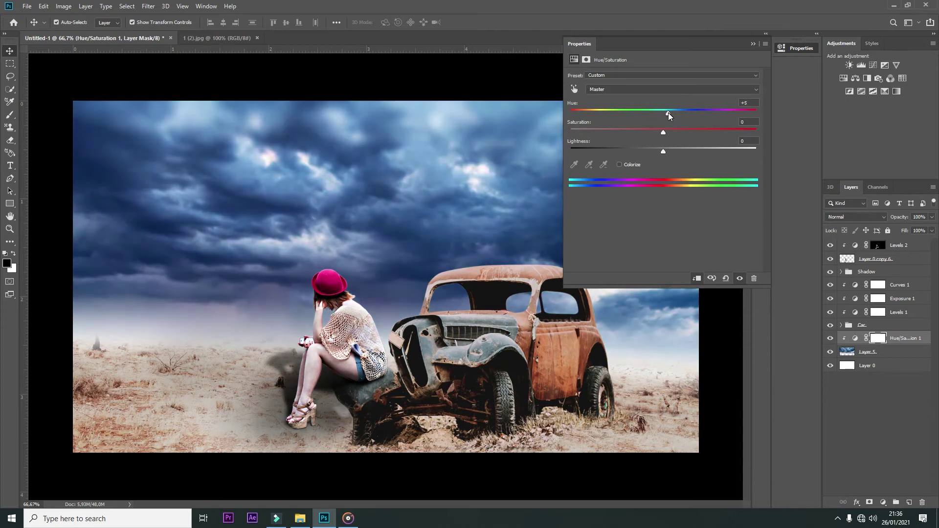
{"action": "left_click_drag", "start_coordinate": [636, 132], "coordinate": [650, 131]}
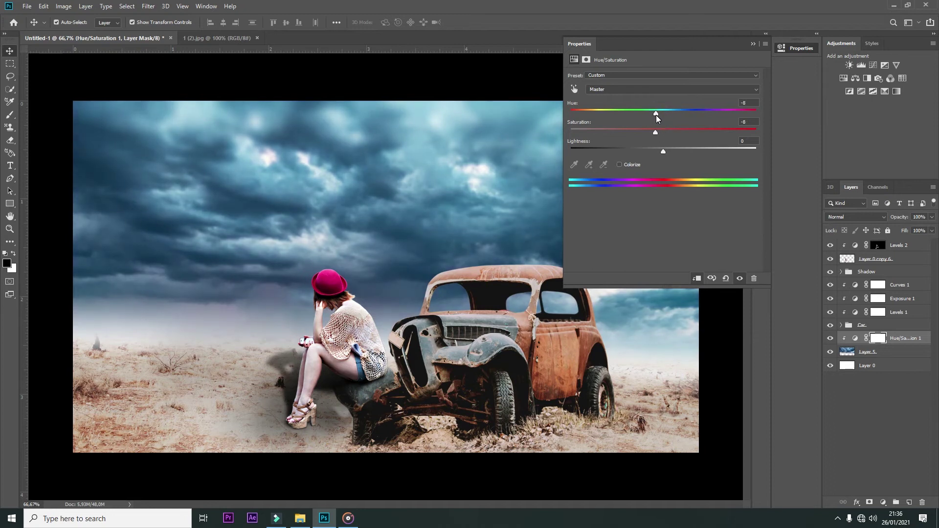
{"action": "left_click_drag", "start_coordinate": [656, 115], "coordinate": [659, 115]}
{"action": "left_click", "coordinate": [753, 44]}
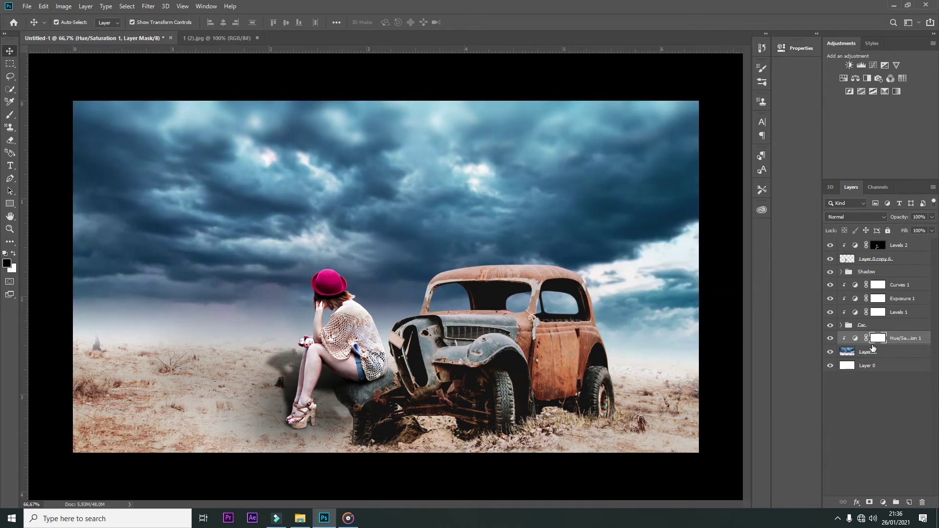
Add a Solid Color fill layer, Color Fill 1, set to a teal shade
{"action": "left_click", "coordinate": [884, 502]}
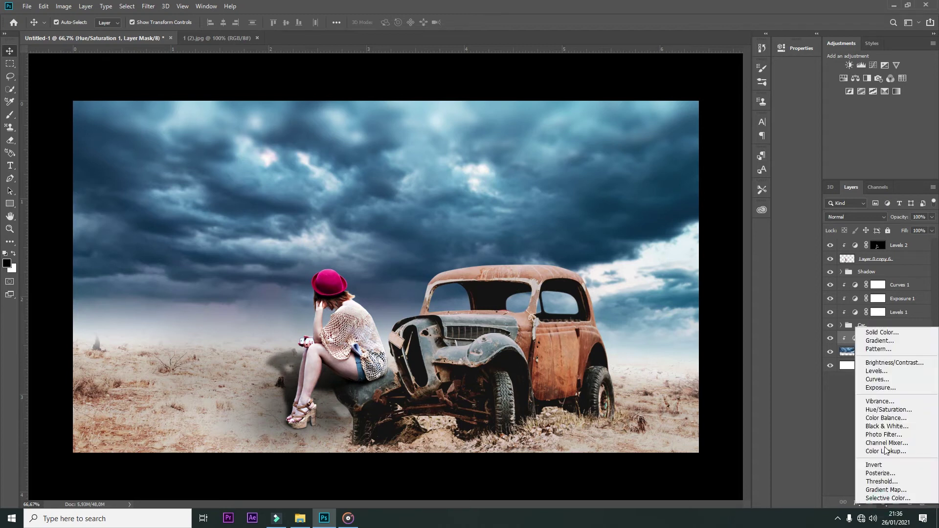
{"action": "left_click", "coordinate": [891, 330]}
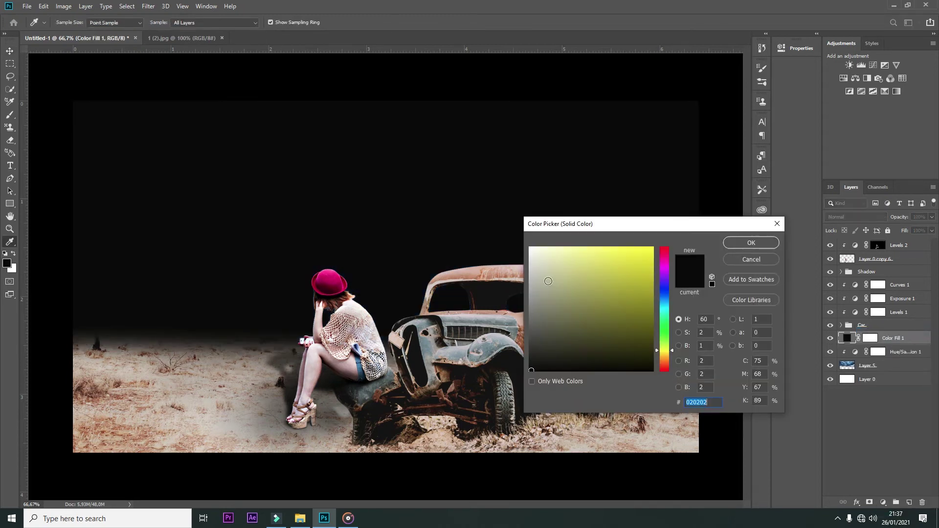
{"action": "left_click_drag", "start_coordinate": [665, 346], "coordinate": [665, 315]}
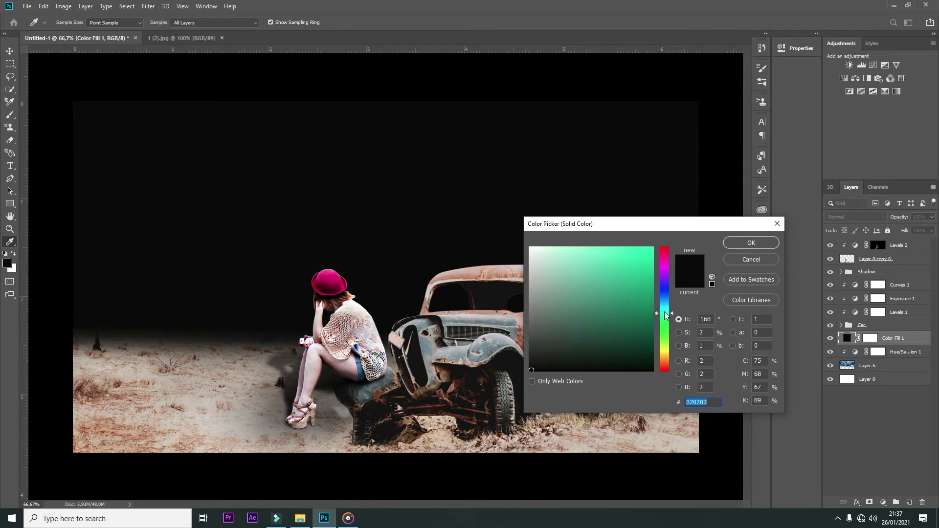
{"action": "left_click", "coordinate": [653, 288]}
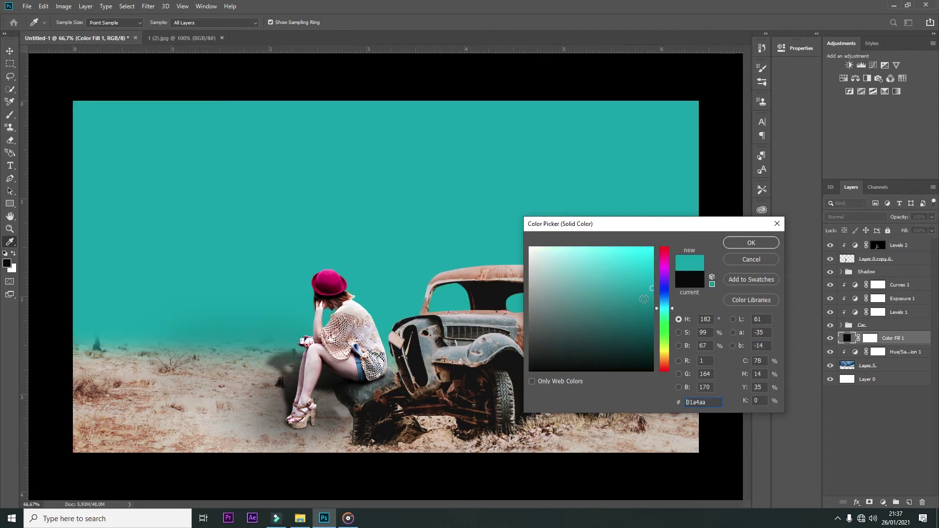
{"action": "left_click", "coordinate": [664, 306]}
{"action": "left_click", "coordinate": [634, 288]}
{"action": "left_click", "coordinate": [736, 244]}
Invert Color Fill 1's mask and softly paint teal haze over the horizon and sky at 30% brush opacity
{"action": "left_click", "coordinate": [870, 338]}
{"action": "key", "text": "ctrl+i"}
{"action": "key", "text": "b"}
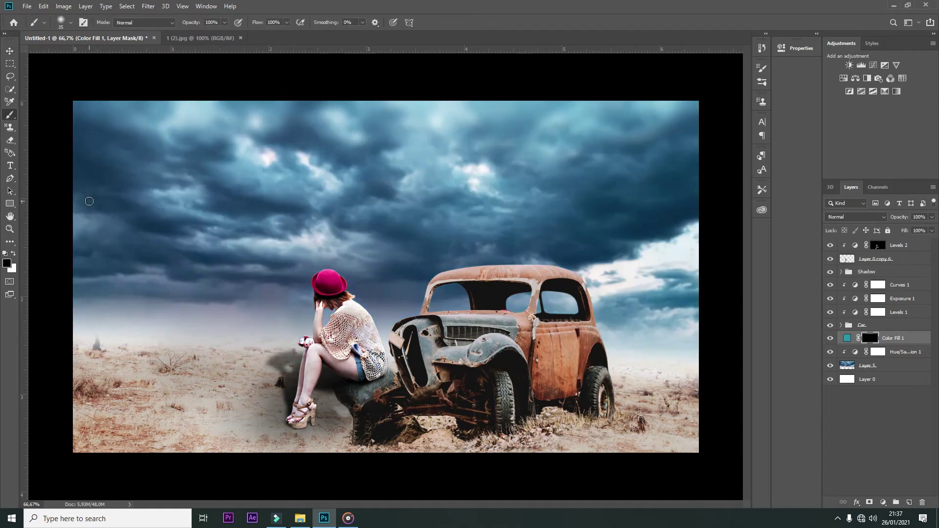
{"action": "key", "text": "bracketright"}
{"action": "key", "text": "bracketright"}
{"action": "key", "text": "bracketright"}
{"action": "left_click_drag", "start_coordinate": [108, 342], "coordinate": [157, 377]}
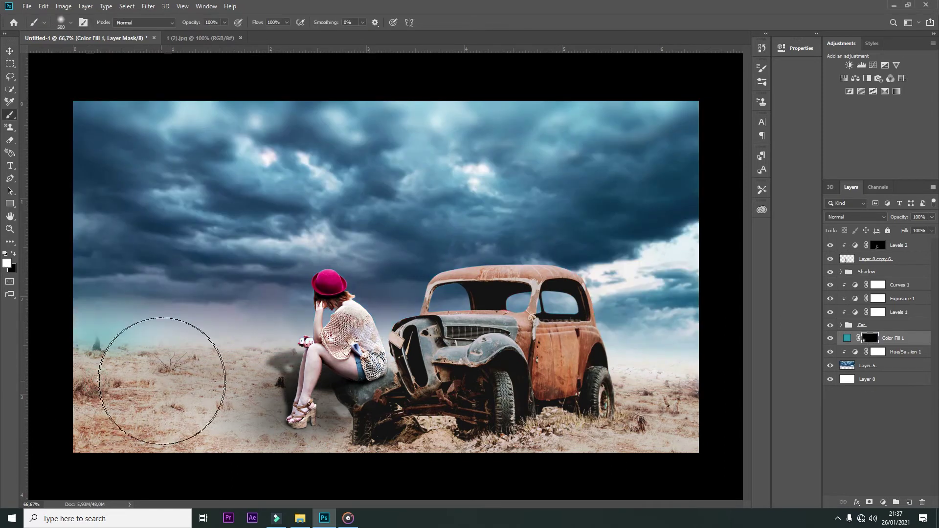
{"action": "key", "text": "ctrl+z"}
{"action": "key", "text": "3"}
{"action": "mouse_move", "coordinate": [119, 317]}
{"action": "left_mouse_down"}
{"action": "mouse_move", "coordinate": [483, 309]}
{"action": "mouse_move", "coordinate": [151, 262]}
{"action": "mouse_move", "coordinate": [691, 274]}
{"action": "mouse_move", "coordinate": [116, 248]}
{"action": "mouse_move", "coordinate": [105, 350]}
{"action": "left_mouse_up"}
{"action": "key", "text": "bracketright"}
{"action": "key", "text": "bracketright"}
{"action": "key", "text": "bracketright"}
{"action": "mouse_move", "coordinate": [185, 178]}
{"action": "left_mouse_down"}
{"action": "mouse_move", "coordinate": [489, 200]}
{"action": "mouse_move", "coordinate": [708, 276]}
{"action": "left_mouse_up"}
{"action": "key", "text": "bracketleft"}
{"action": "key", "text": "bracketleft"}
{"action": "key", "text": "bracketleft"}
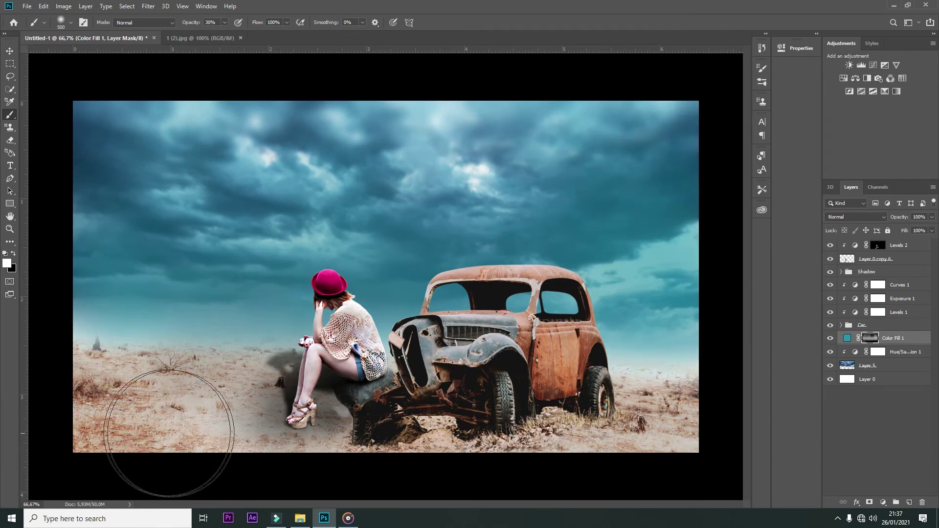
{"action": "left_click_drag", "start_coordinate": [220, 362], "coordinate": [251, 366]}
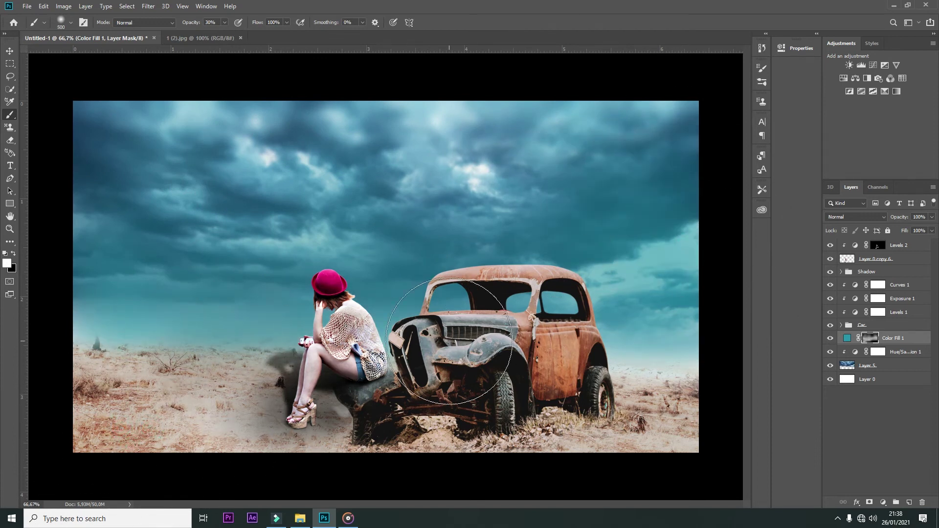
Retune Color Fill 1's colour to a brighter teal for the haze
{"action": "double_click", "coordinate": [847, 338]}
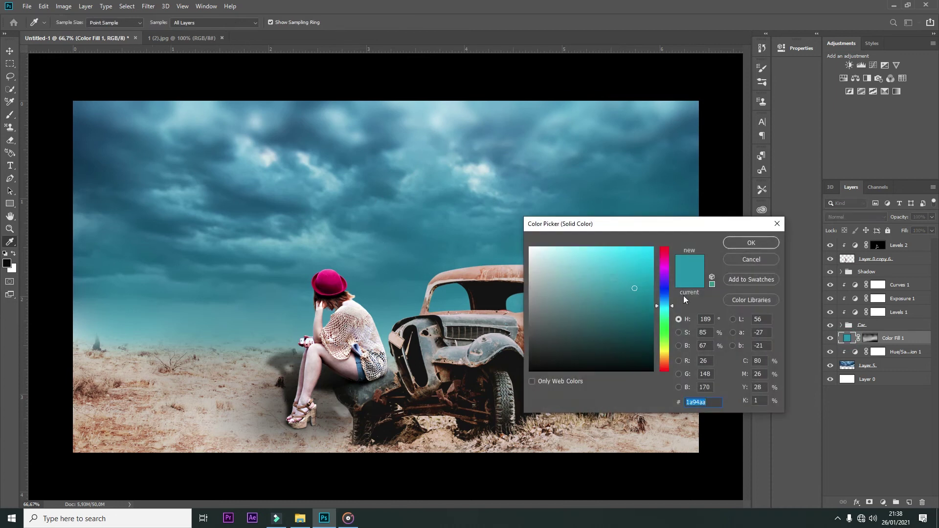
{"action": "left_click", "coordinate": [593, 315]}
{"action": "left_click_drag", "start_coordinate": [593, 316], "coordinate": [625, 306]}
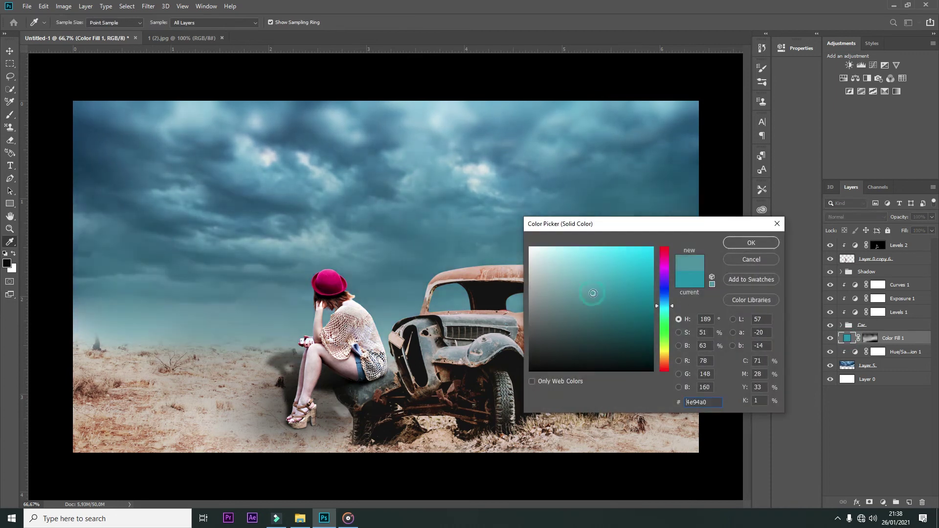
{"action": "left_click_drag", "start_coordinate": [587, 223], "coordinate": [730, 242]}
{"action": "left_click", "coordinate": [787, 311]}
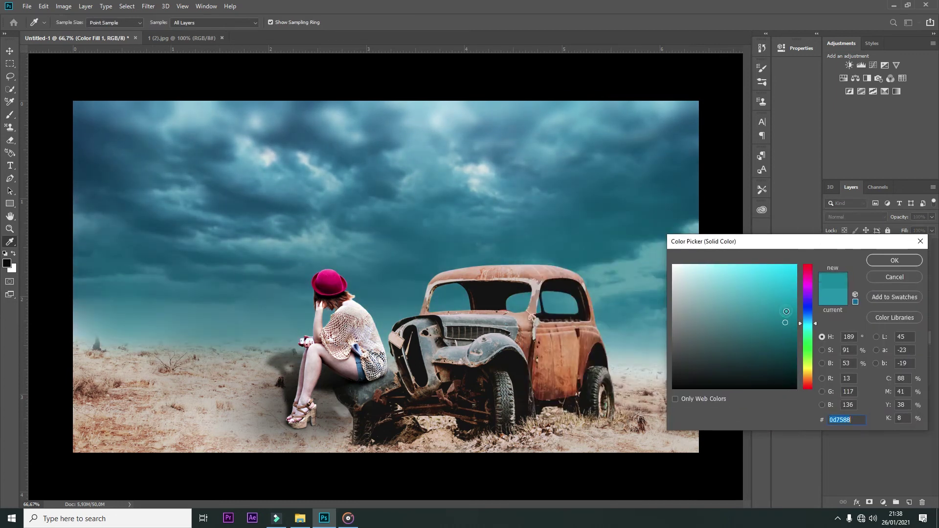
{"action": "left_click", "coordinate": [878, 263]}
{"action": "left_click", "coordinate": [856, 217]}
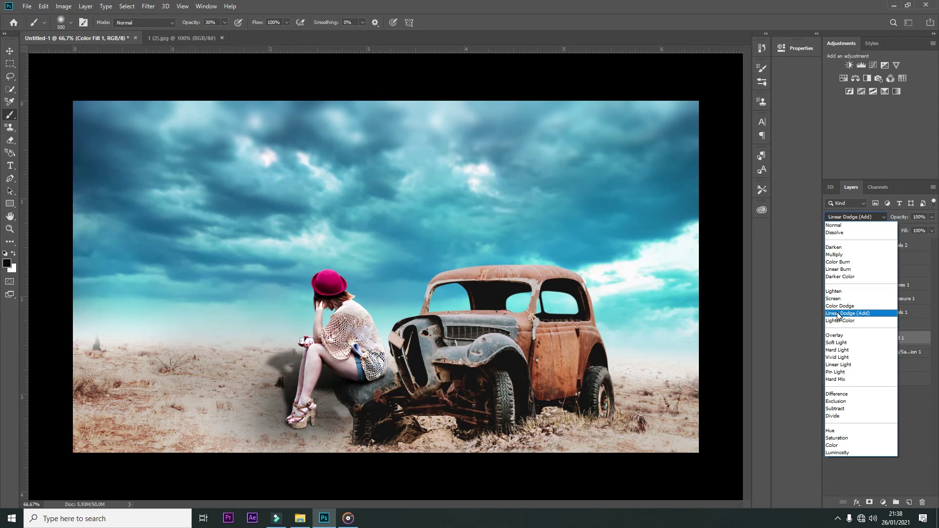
Blend Color Fill 1 as Linear Dodge (Add) at 65% fill
{"action": "left_click", "coordinate": [838, 313]}
{"action": "left_click", "coordinate": [932, 231]}
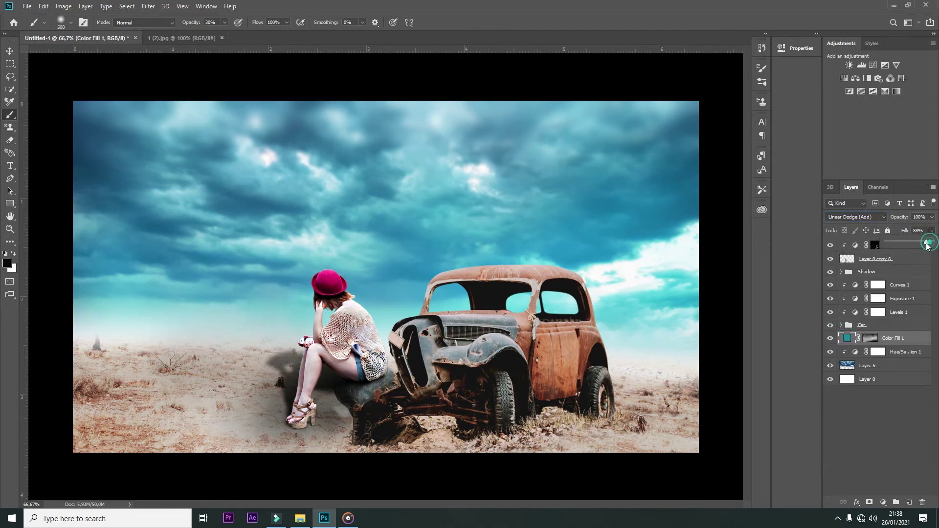
{"action": "left_click_drag", "start_coordinate": [928, 243], "coordinate": [905, 243]}
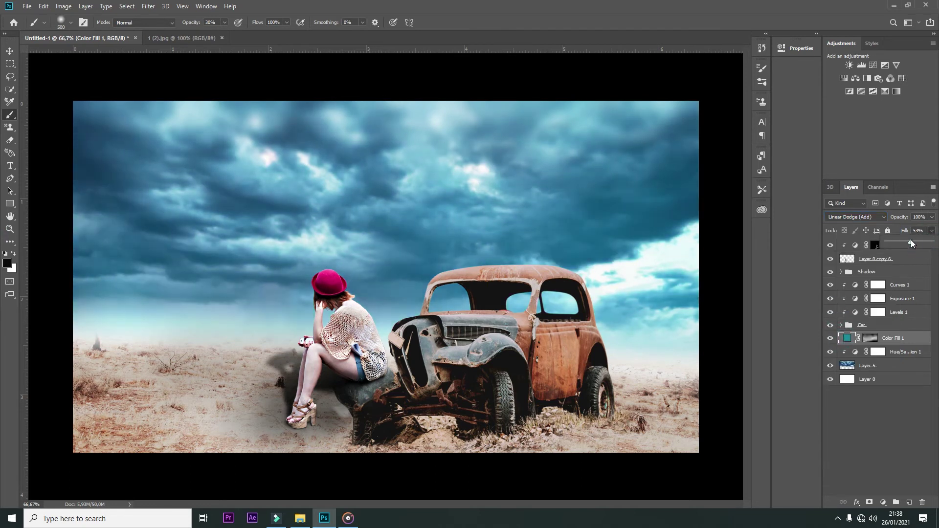
{"action": "left_click_drag", "start_coordinate": [917, 245], "coordinate": [918, 245]}
Free-transform Layer 2 in the Car group by dragging its top edge down
{"action": "key", "text": "v"}
{"action": "left_click", "coordinate": [841, 325]}
{"action": "left_click", "coordinate": [890, 351]}
{"action": "key", "text": "ctrl+t"}
{"action": "left_click_drag", "start_coordinate": [386, 101], "coordinate": [392, 305]}
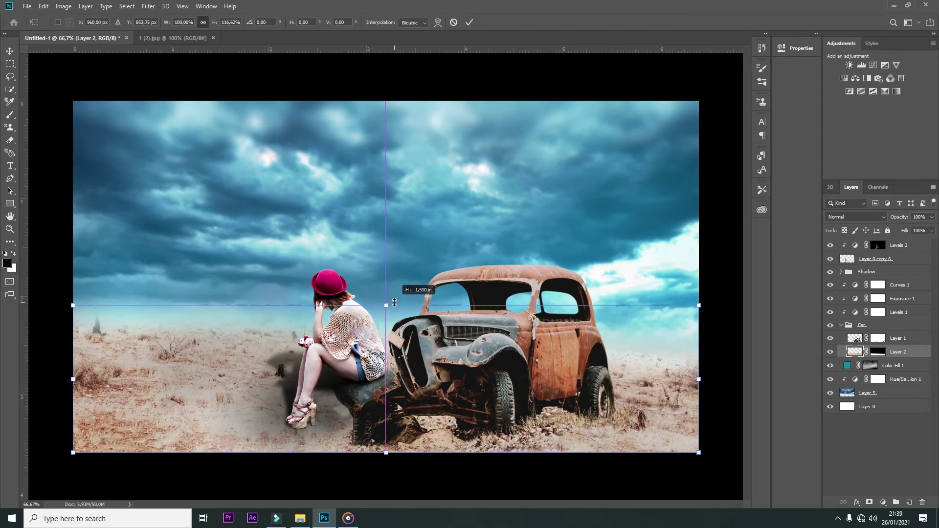
{"action": "left_click_drag", "start_coordinate": [392, 306], "coordinate": [395, 303]}
{"action": "key", "text": "Return"}
{"action": "left_click", "coordinate": [841, 325]}
{"action": "left_click", "coordinate": [399, 162]}
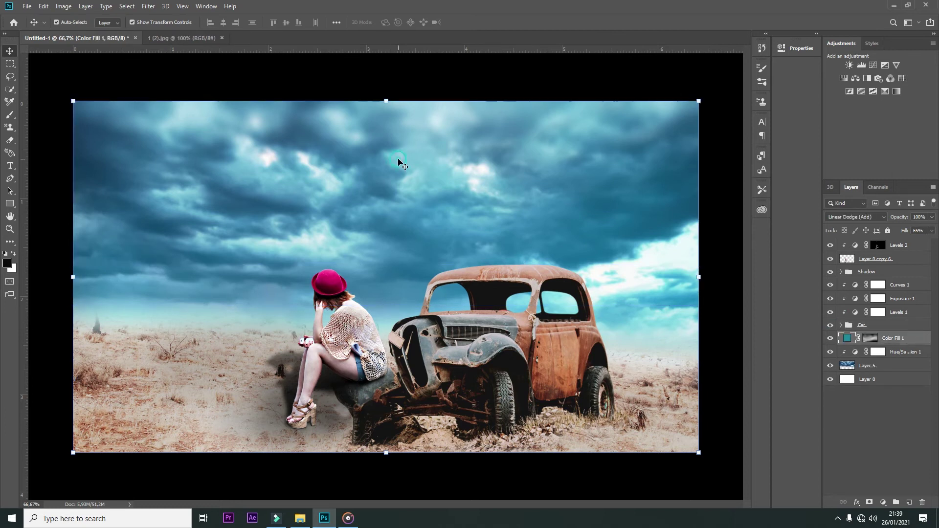
Lower the teal haze and pull Layer 5 backdrop's top corners outward in perspective
{"action": "key", "text": "ctrl+z"}
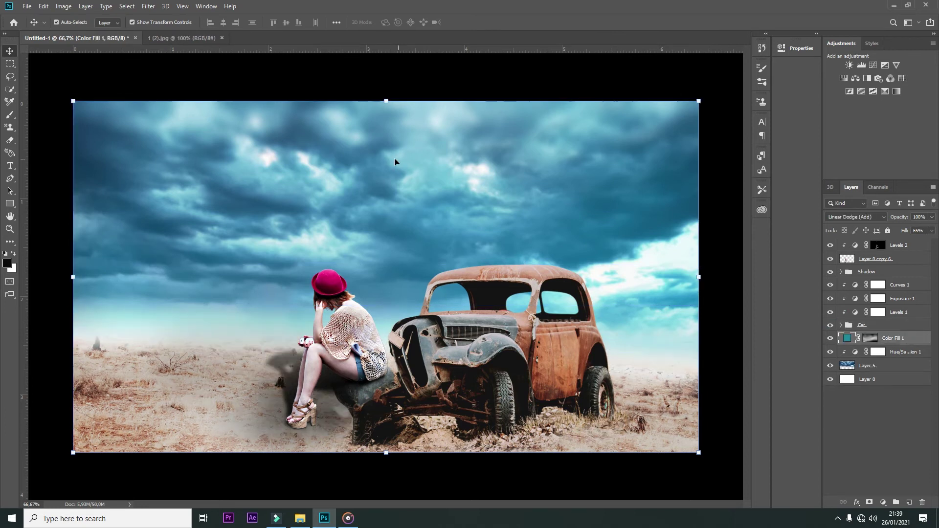
{"action": "left_click", "coordinate": [847, 366]}
{"action": "left_click_drag", "start_coordinate": [698, 101], "coordinate": [729, 89]}
{"action": "left_click_drag", "start_coordinate": [72, 102], "coordinate": [27, 86]}
{"action": "left_click_drag", "start_coordinate": [729, 89], "coordinate": [741, 86]}
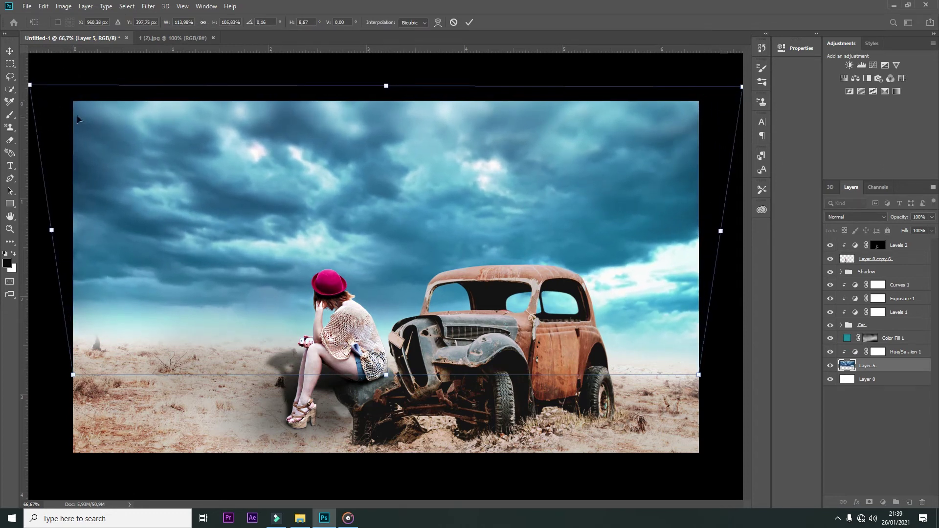
{"action": "left_click_drag", "start_coordinate": [27, 82], "coordinate": [14, 80]}
{"action": "key", "text": "Return"}
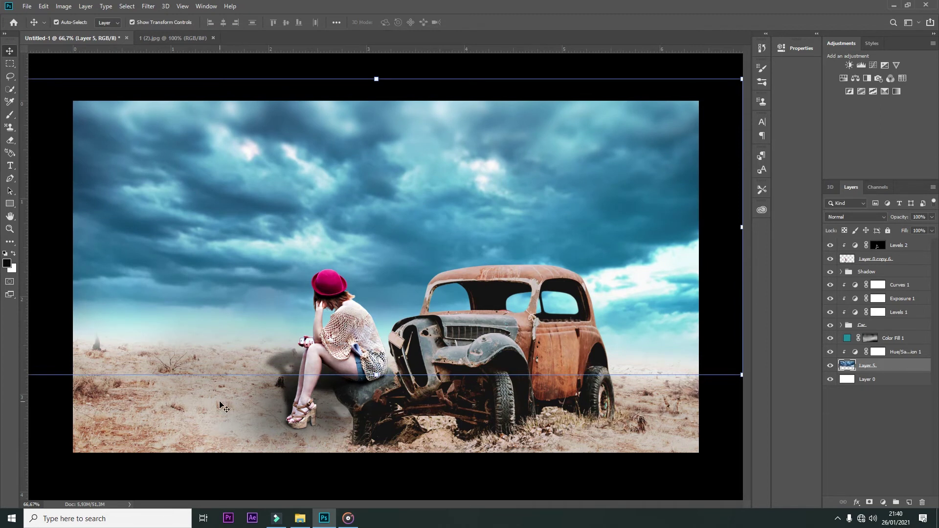
Expand the Shadow group and toggle shadow layers off and on to check Layer 4's haze
{"action": "left_click", "coordinate": [473, 155]}
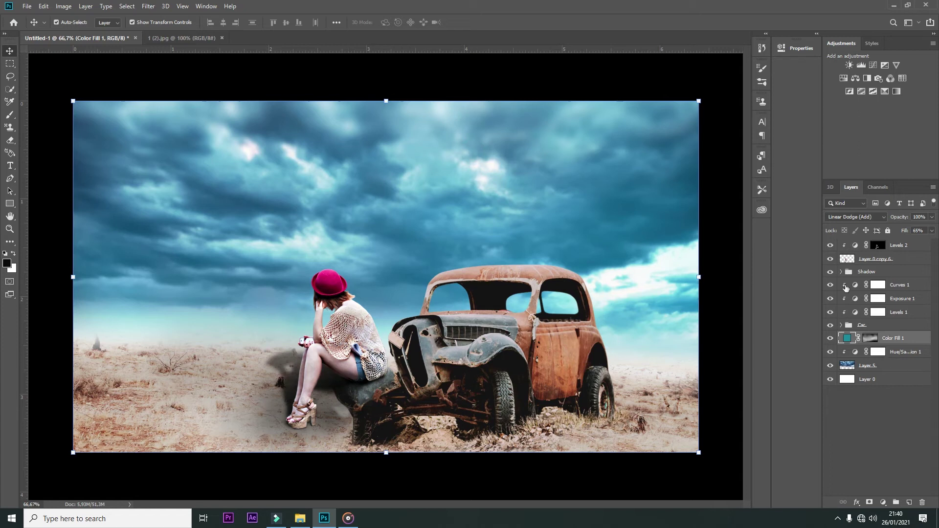
{"action": "left_click", "coordinate": [840, 272]}
{"action": "left_click", "coordinate": [830, 298]}
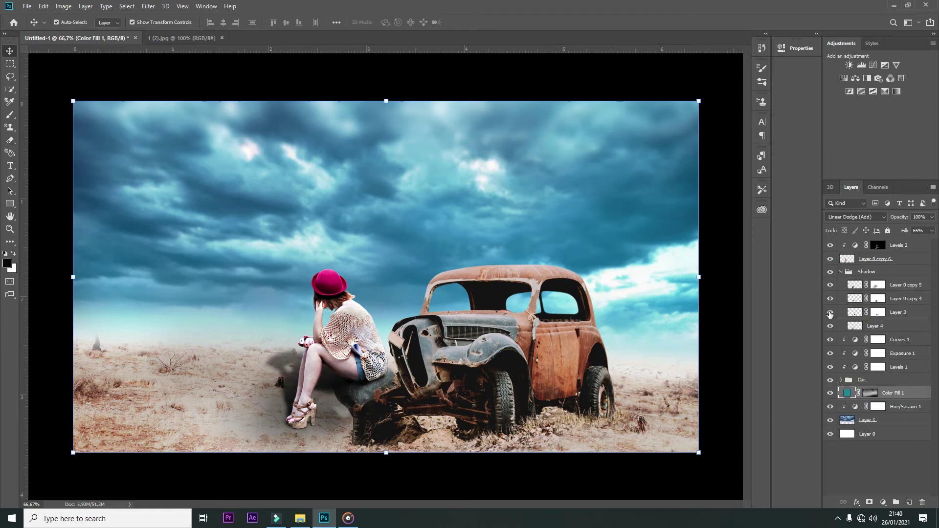
{"action": "left_click", "coordinate": [830, 325]}
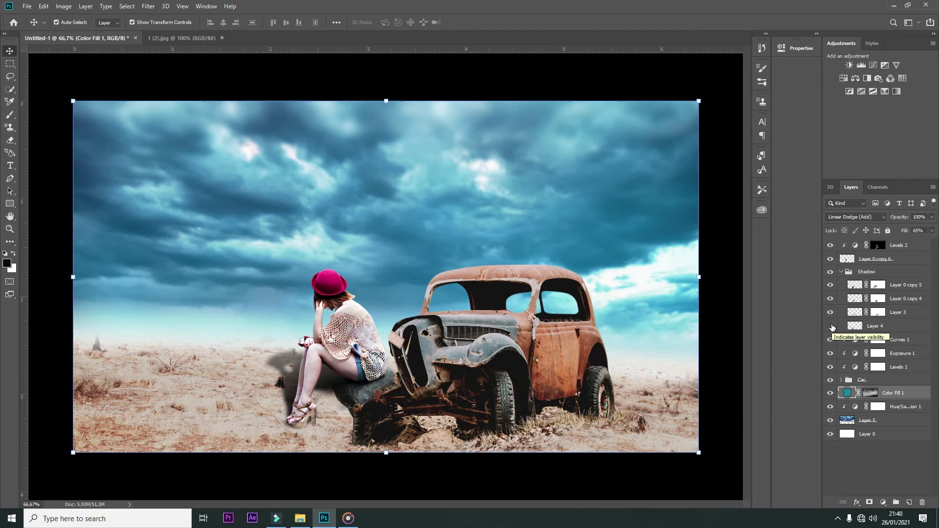
{"action": "left_click", "coordinate": [829, 326]}
Add a mask to Layer 4 and paint black with a 200 brush around the girl's feet
{"action": "left_click", "coordinate": [869, 502]}
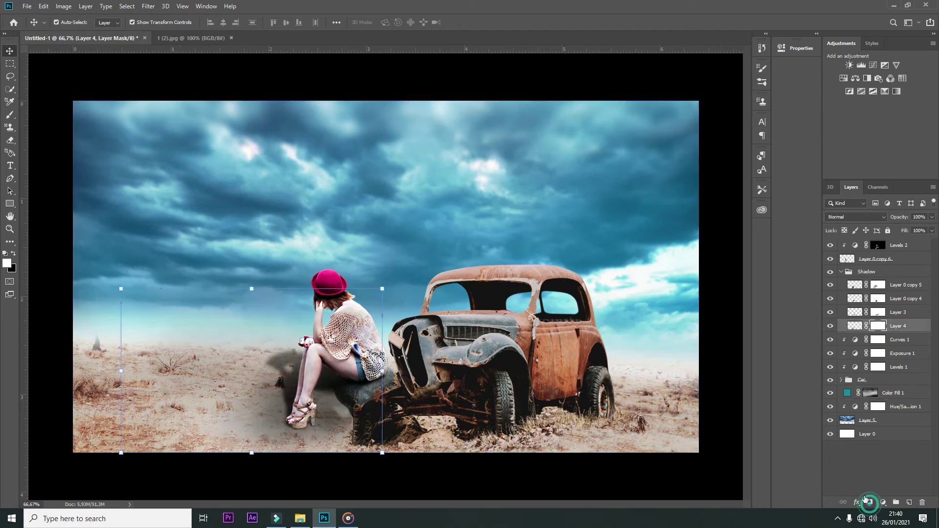
{"action": "key", "text": "b"}
{"action": "key", "text": "x"}
{"action": "key", "text": "bracketleft"}
{"action": "key", "text": "bracketleft"}
{"action": "key", "text": "bracketleft"}
{"action": "key", "text": "x"}
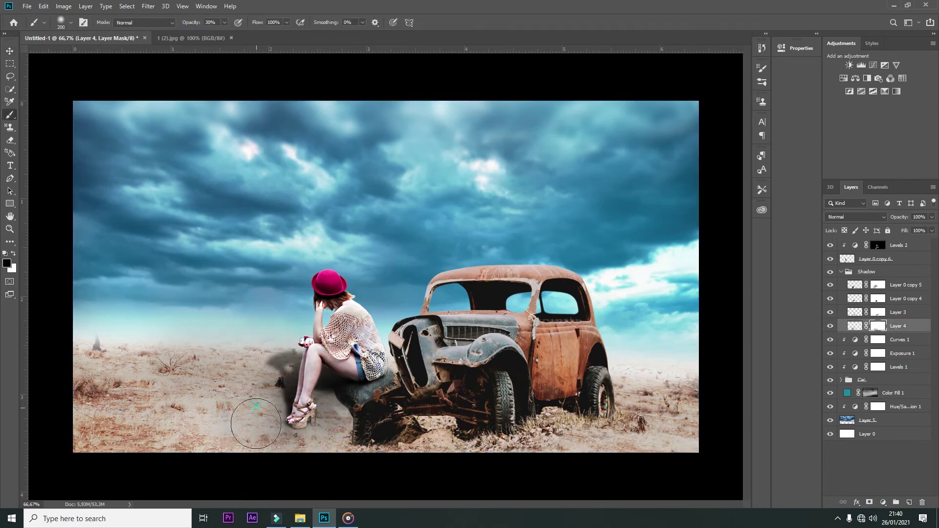
{"action": "left_click_drag", "start_coordinate": [318, 443], "coordinate": [264, 445]}
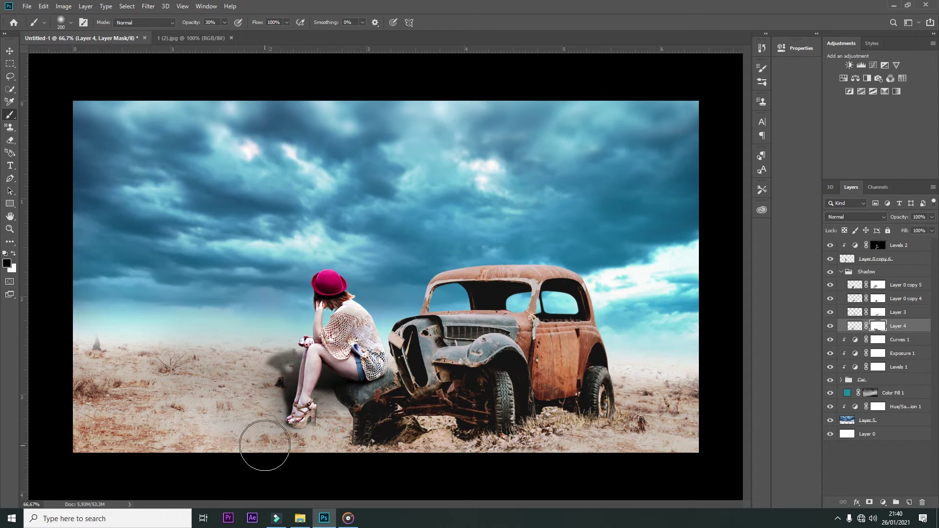
{"action": "key", "text": "v"}
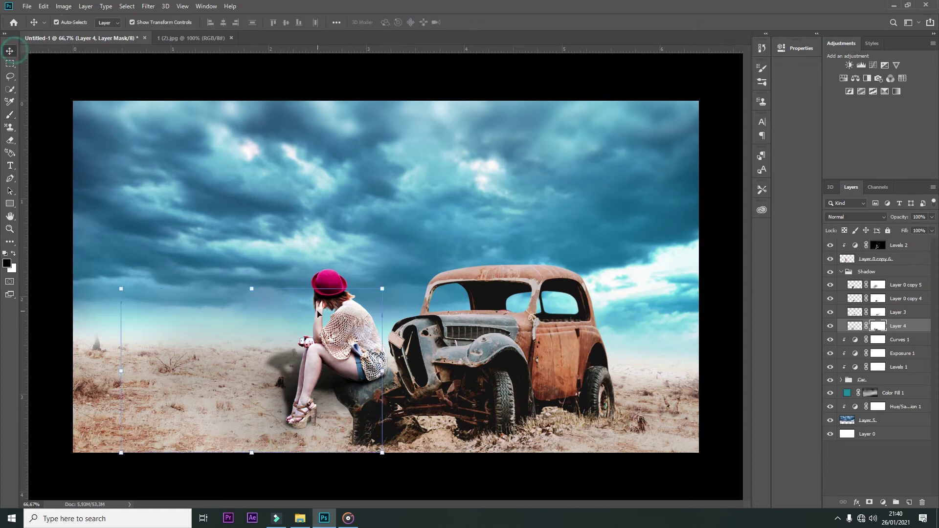
{"action": "left_click", "coordinate": [350, 306]}
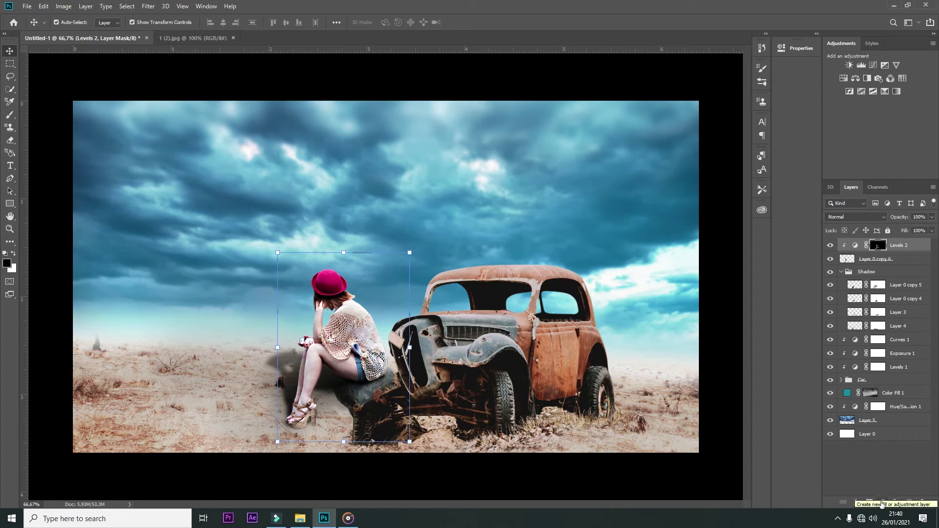
Add a white Color Fill 2 with an inverted mask, clipped to the layer below
{"action": "left_click", "coordinate": [883, 502]}
{"action": "left_click", "coordinate": [874, 328]}
{"action": "left_click", "coordinate": [673, 268]}
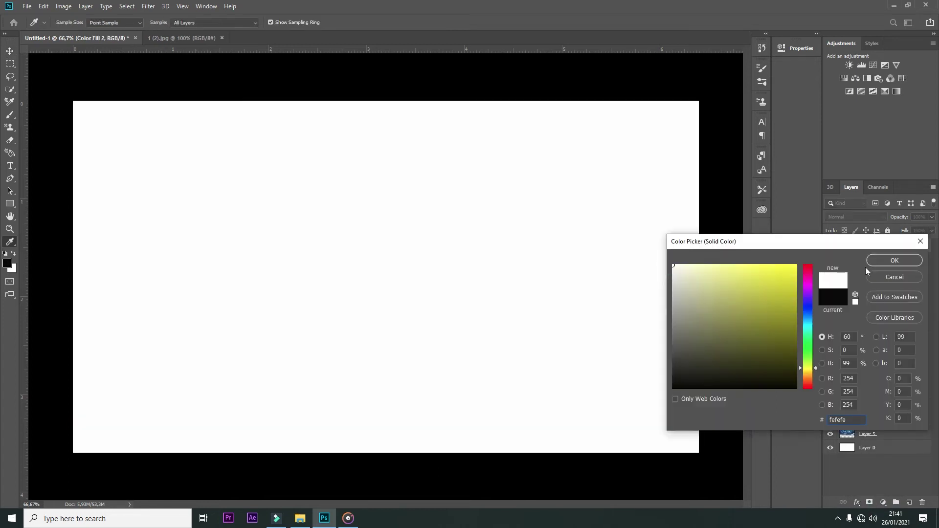
{"action": "left_click", "coordinate": [894, 260]}
{"action": "key", "text": "ctrl+i"}
{"action": "right_click", "coordinate": [869, 249]}
{"action": "left_click", "coordinate": [811, 279]}
Zoom in on the girl's arm and set a fine white brush at 100% opacity
{"action": "key", "text": "ctrl+plus"}
{"action": "key", "text": "ctrl+plus"}
{"action": "key", "text": "ctrl+plus"}
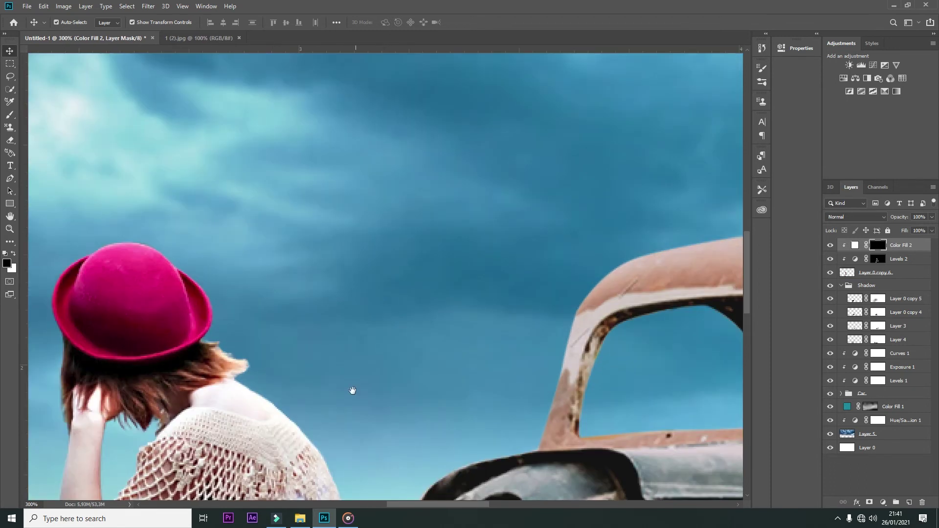
{"action": "scroll", "coordinate": [386, 333], "scroll_direction": "down", "scroll_amount": 3}
{"action": "key", "text": "b"}
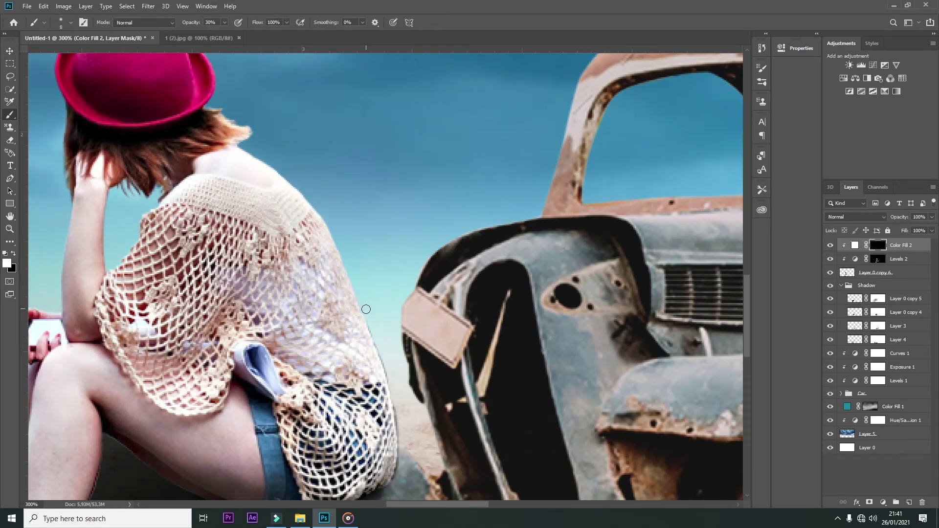
{"action": "left_click", "coordinate": [351, 205]}
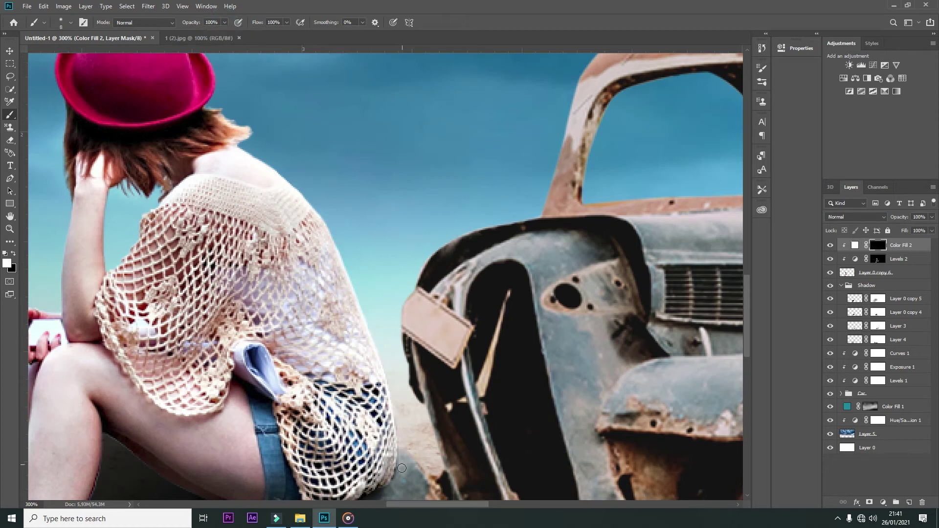
{"action": "scroll", "coordinate": [401, 468], "scroll_direction": "down", "scroll_amount": 5}
{"action": "scroll", "coordinate": [259, 91], "scroll_direction": "up", "scroll_amount": 5}
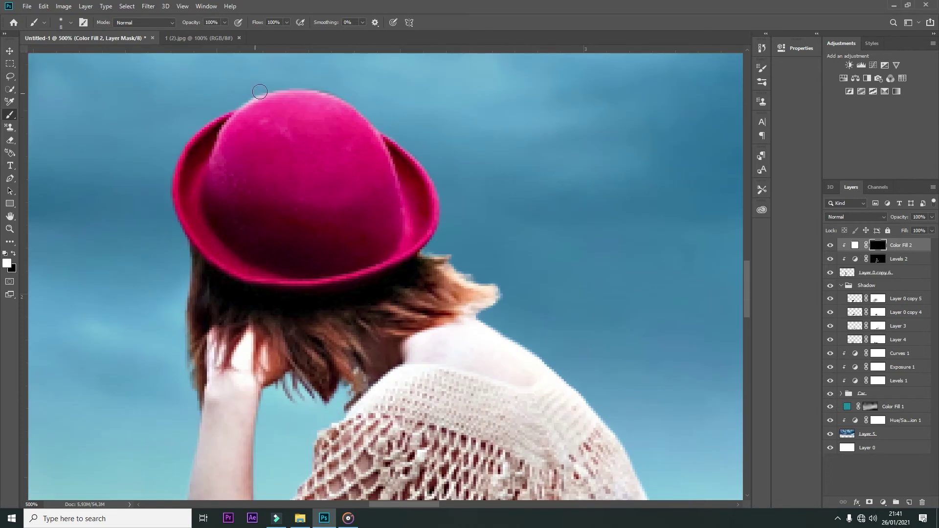
{"action": "scroll", "coordinate": [260, 91], "scroll_direction": "up", "scroll_amount": 2}
{"action": "key", "text": "x"}
{"action": "key", "text": "bracketright"}
{"action": "key", "text": "bracketright"}
{"action": "key", "text": "ctrl+minus"}
{"action": "key", "text": "x"}
{"action": "left_click_drag", "start_coordinate": [347, 430], "coordinate": [347, 274]}
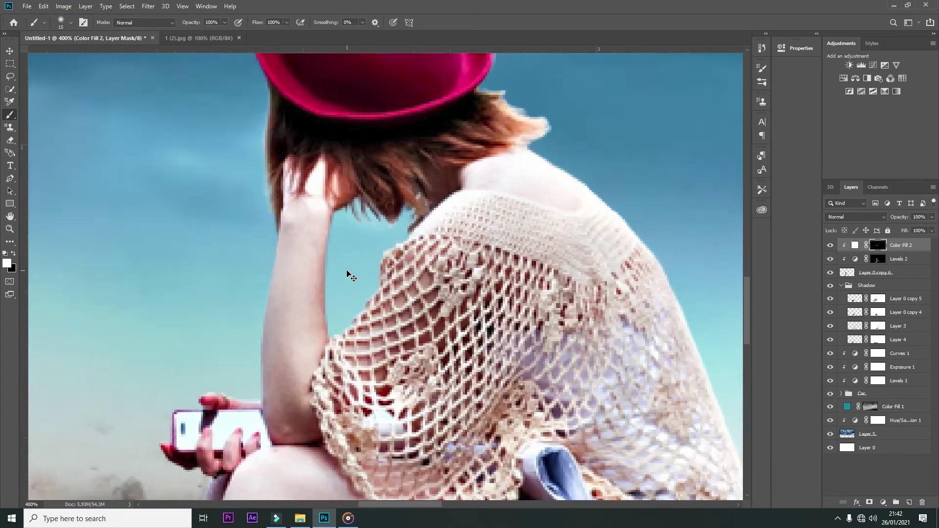
{"action": "key", "text": "ctrl+plus"}
{"action": "key", "text": "bracketleft"}
{"action": "key", "text": "bracketleft"}
{"action": "key", "text": "bracketleft"}
{"action": "key", "text": "x"}
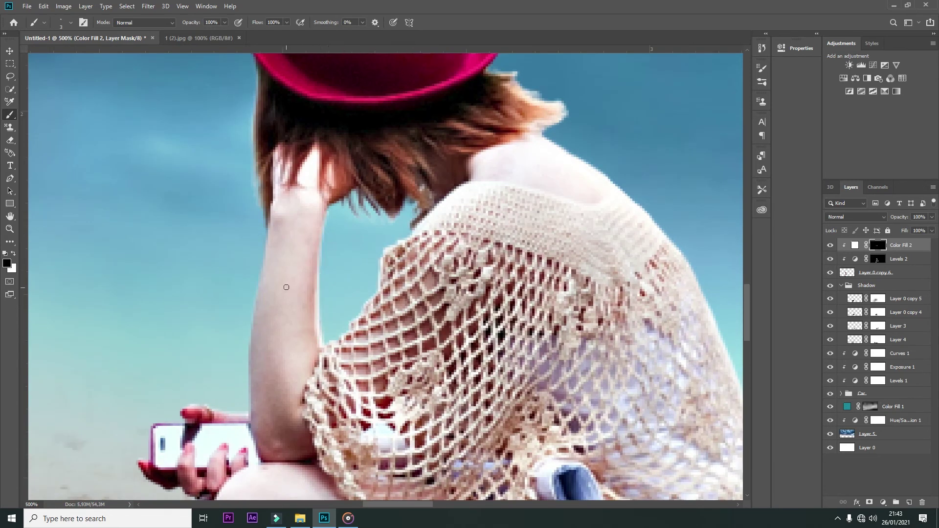
{"action": "key", "text": "x"}
Paint white rim highlights along the girl's arm and sandal heel on the Color Fill 2 mask
{"action": "key", "text": "ctrl+1"}
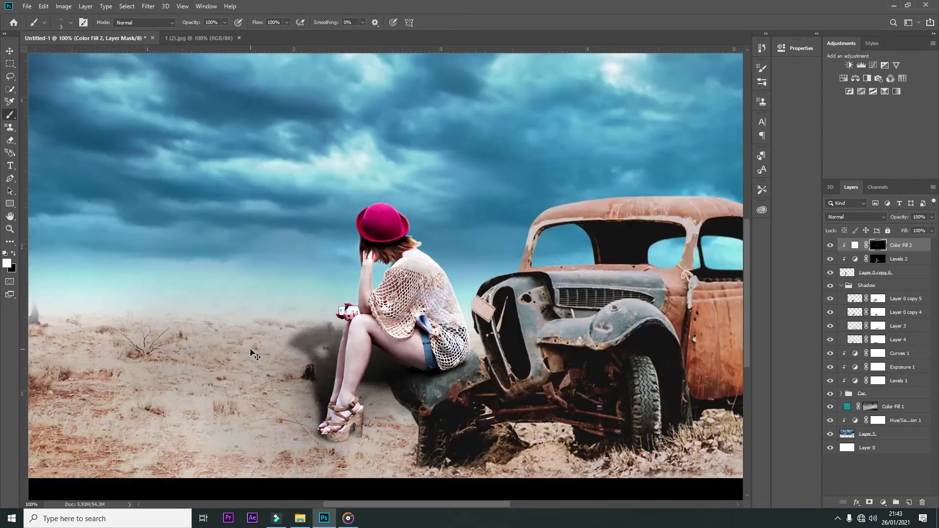
{"action": "key", "text": "ctrl+plus"}
{"action": "key", "text": "ctrl+plus"}
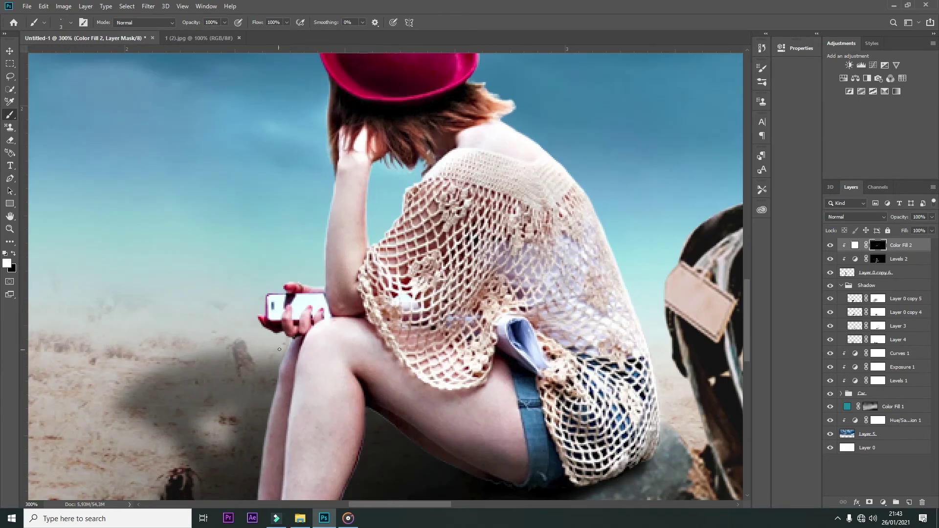
{"action": "key", "text": "ctrl+plus"}
{"action": "scroll", "coordinate": [323, 312], "scroll_direction": "down", "scroll_amount": 5}
{"action": "key", "text": "ctrl+plus"}
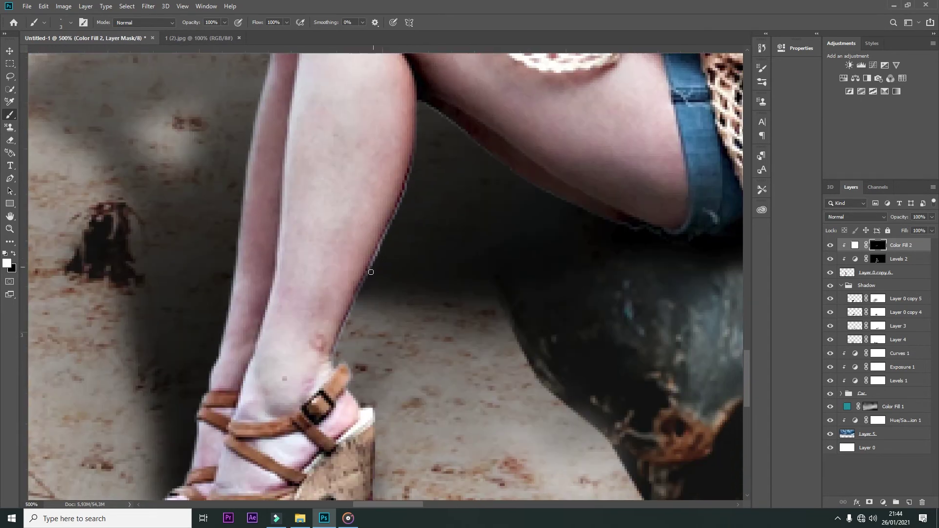
{"action": "scroll", "coordinate": [370, 271], "scroll_direction": "down", "scroll_amount": 3}
{"action": "left_click_drag", "start_coordinate": [373, 342], "coordinate": [378, 307]}
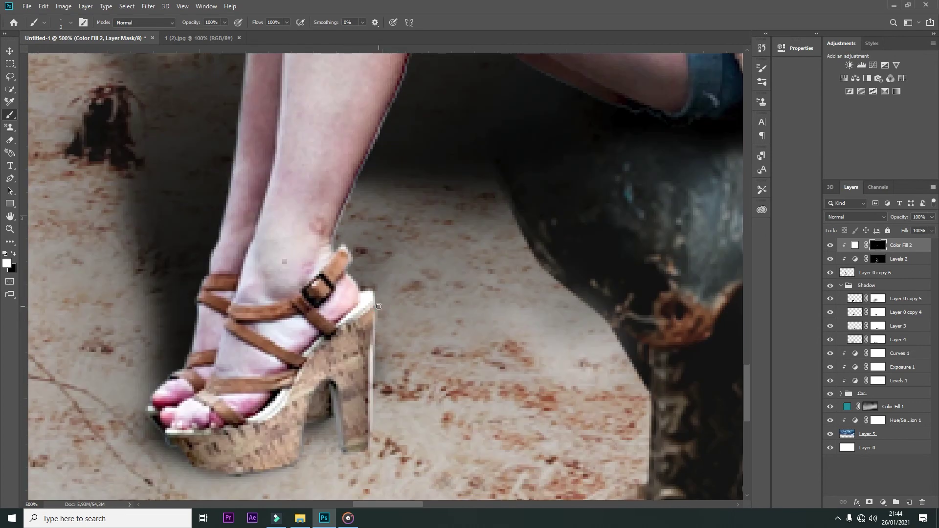
{"action": "key", "text": "ctrl+1"}
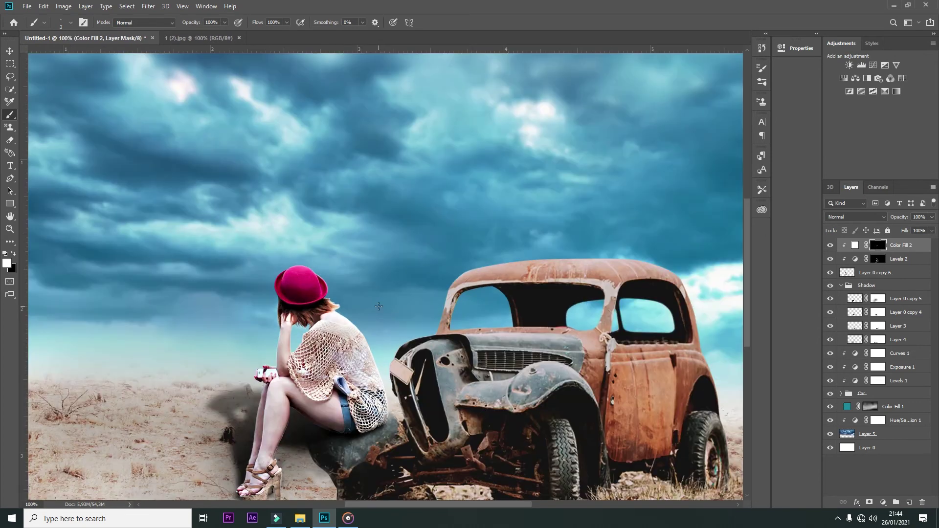
{"action": "key", "text": "ctrl+plus"}
{"action": "key", "text": "ctrl+plus"}
{"action": "scroll", "coordinate": [304, 255], "scroll_direction": "down", "scroll_amount": 10}
{"action": "scroll", "coordinate": [304, 256], "scroll_direction": "left", "scroll_amount": 4}
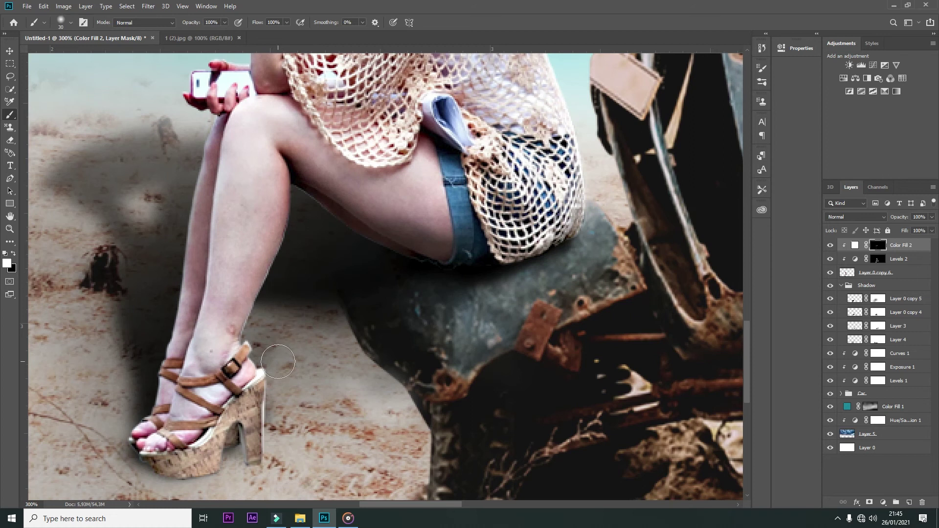
{"action": "scroll", "coordinate": [218, 420], "scroll_direction": "down", "scroll_amount": 2}
{"action": "key", "text": "ctrl+minus"}
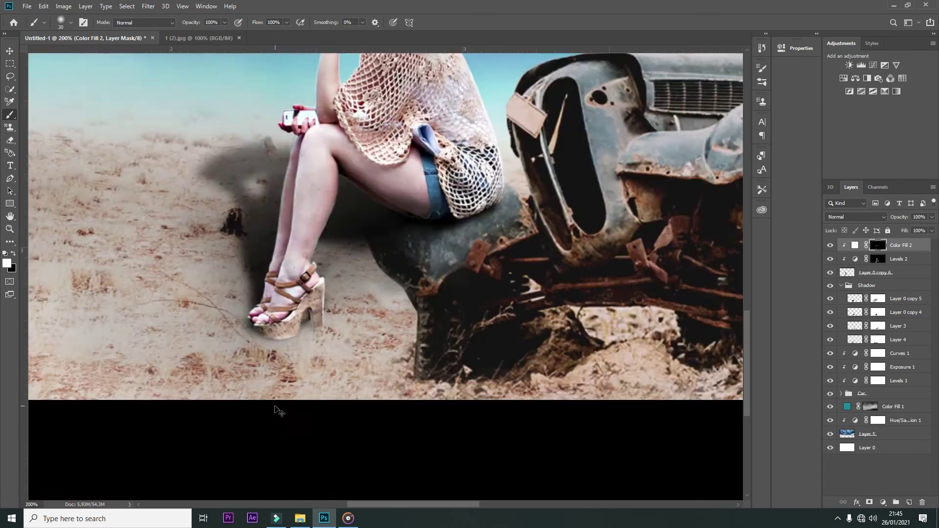
{"action": "key", "text": "x"}
{"action": "scroll", "coordinate": [223, 377], "scroll_direction": "up", "scroll_amount": 5}
{"action": "scroll", "coordinate": [223, 377], "scroll_direction": "right", "scroll_amount": 5}
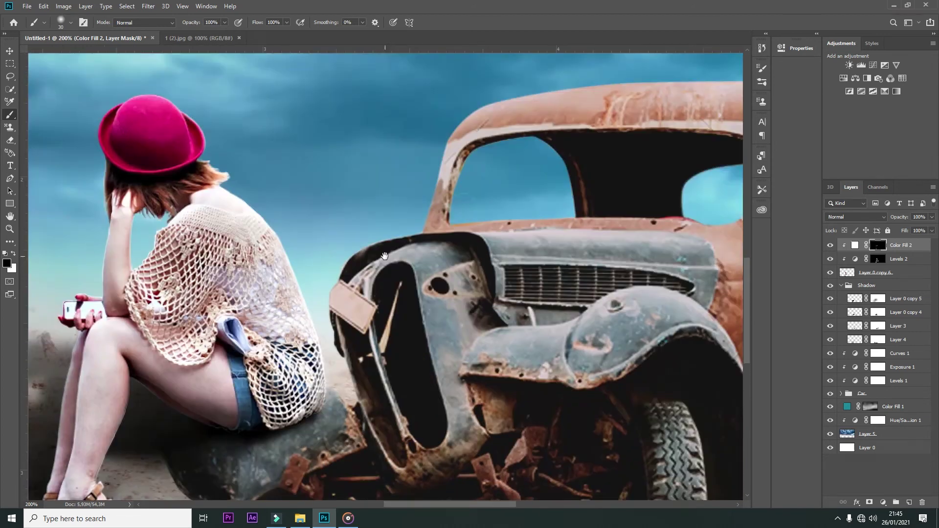
Select the Car group and add a new Solid Color fill layer inside it
{"action": "key", "text": "v"}
{"action": "left_click", "coordinate": [848, 394]}
{"action": "left_click", "coordinate": [883, 502]}
{"action": "left_click", "coordinate": [880, 329]}
Hide Color Fill 3 with a black mask and clip it to the car
{"action": "key", "text": "Return"}
{"action": "right_click", "coordinate": [896, 406]}
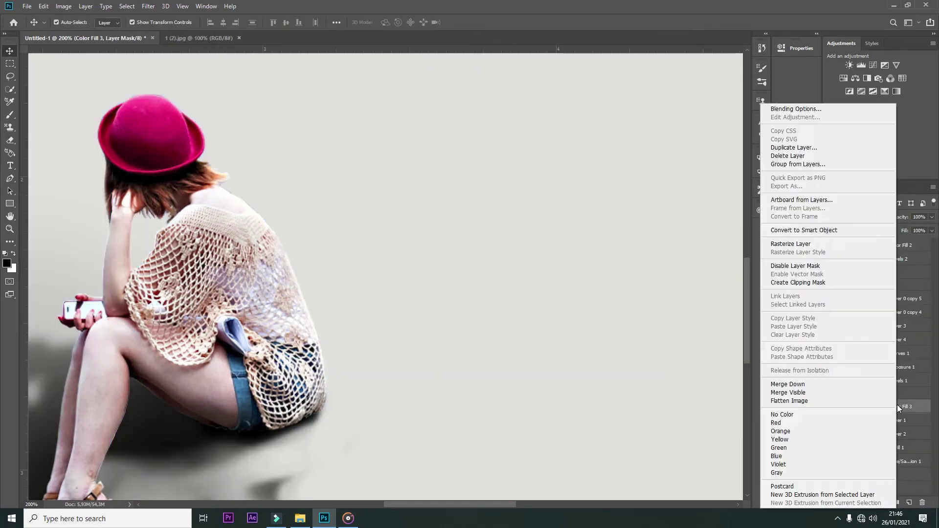
{"action": "left_click", "coordinate": [812, 279]}
{"action": "key", "text": "b"}
{"action": "key", "text": "x"}
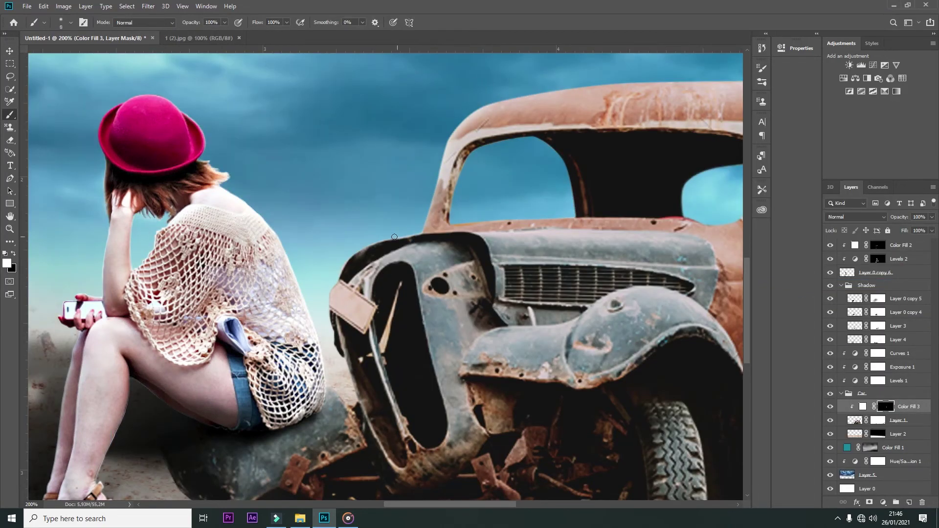
Zoom to the car and paint a highlight along its roof and window edge
{"action": "left_click_drag", "start_coordinate": [524, 270], "coordinate": [377, 375]}
{"action": "key", "text": "ctrl+plus"}
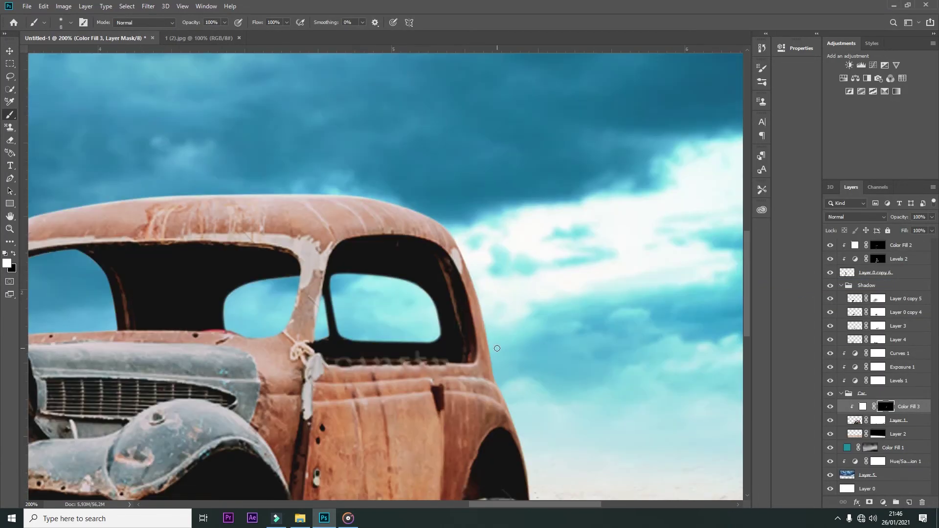
{"action": "left_click_drag", "start_coordinate": [498, 236], "coordinate": [478, 197]}
{"action": "key", "text": "bracketright"}
{"action": "key", "text": "bracketright"}
{"action": "key", "text": "bracketright"}
{"action": "key", "text": "ctrl+0"}
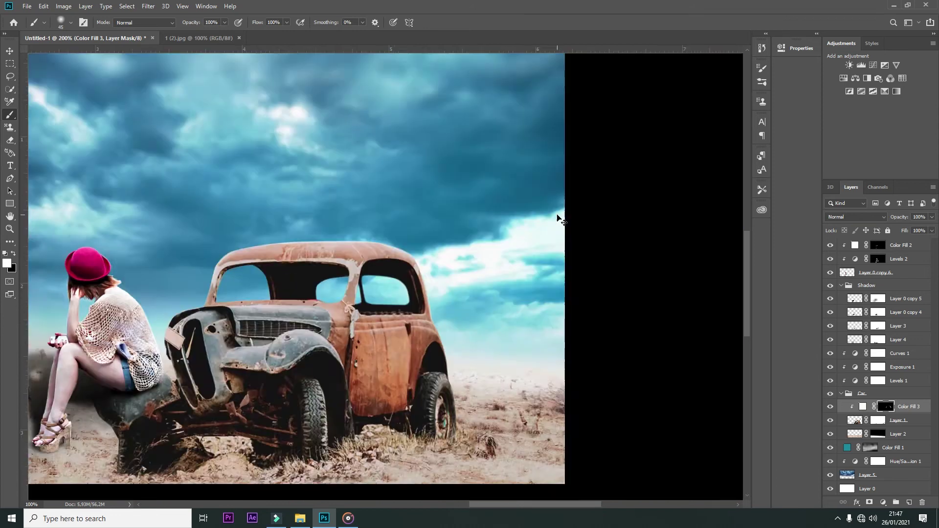
{"action": "key", "text": "ctrl+plus"}
{"action": "left_click_drag", "start_coordinate": [557, 215], "coordinate": [436, 190]}
{"action": "mouse_move", "coordinate": [704, 298]}
{"action": "left_mouse_down"}
{"action": "mouse_move", "coordinate": [604, 264]}
{"action": "mouse_move", "coordinate": [593, 318]}
{"action": "mouse_move", "coordinate": [424, 314]}
{"action": "mouse_move", "coordinate": [486, 332]}
{"action": "mouse_move", "coordinate": [608, 332]}
{"action": "mouse_move", "coordinate": [349, 318]}
{"action": "left_mouse_up"}
{"action": "key", "text": "bracketleft"}
{"action": "key", "text": "bracketleft"}
{"action": "key", "text": "bracketleft"}
{"action": "key", "text": "ctrl+plus"}
{"action": "key", "text": "x"}
Set brush flow to 41% and paint the mask along the front fender's underside
{"action": "key", "text": "x"}
{"action": "key", "text": "x"}
{"action": "key", "text": "x"}
{"action": "left_click_drag", "start_coordinate": [644, 336], "coordinate": [652, 298]}
{"action": "scroll", "coordinate": [606, 304], "scroll_direction": "down", "scroll_amount": 5}
{"action": "scroll", "coordinate": [607, 304], "scroll_direction": "right", "scroll_amount": 4}
{"action": "scroll", "coordinate": [542, 343], "scroll_direction": "up", "scroll_amount": 2}
{"action": "scroll", "coordinate": [543, 342], "scroll_direction": "left", "scroll_amount": 6}
{"action": "key", "text": "shift+4"}
{"action": "key", "text": "shift+1"}
{"action": "key", "text": "x"}
{"action": "key", "text": "bracketright"}
{"action": "key", "text": "bracketright"}
{"action": "key", "text": "bracketright"}
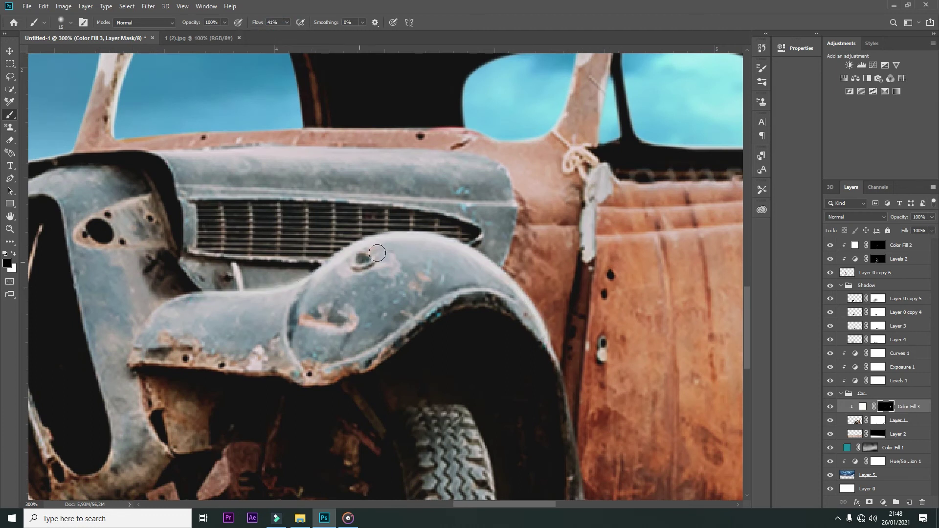
{"action": "key", "text": "x"}
{"action": "key", "text": "bracketright"}
{"action": "left_click_drag", "start_coordinate": [490, 292], "coordinate": [367, 349]}
Zoom out to review the whole image and select the Color Fill 1 layer
{"action": "key", "text": "x"}
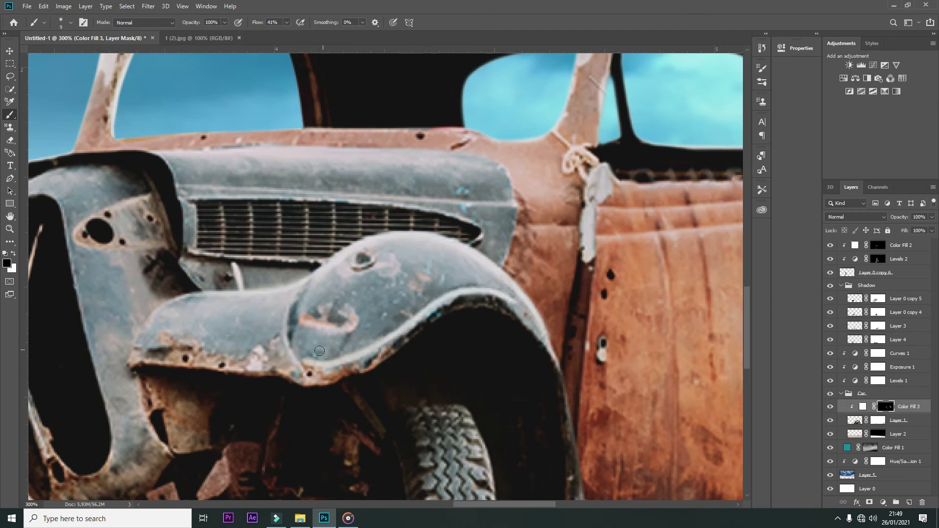
{"action": "key", "text": "ctrl+0"}
{"action": "key", "text": "ctrl+1"}
{"action": "key", "text": "x"}
{"action": "key", "text": "bracketright"}
{"action": "key", "text": "bracketright"}
{"action": "key", "text": "bracketright"}
{"action": "key", "text": "ctrl+0"}
{"action": "key", "text": "ctrl+minus"}
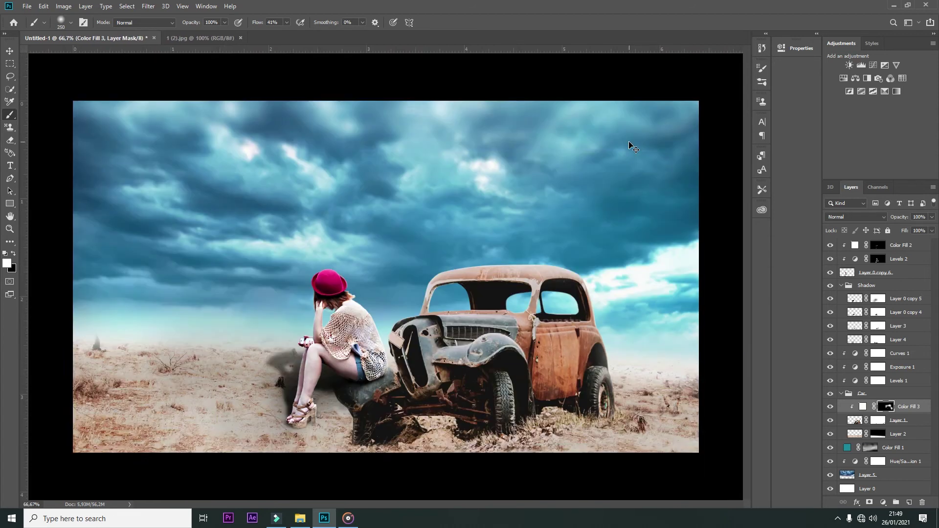
{"action": "key", "text": "v"}
{"action": "left_click", "coordinate": [406, 276]}
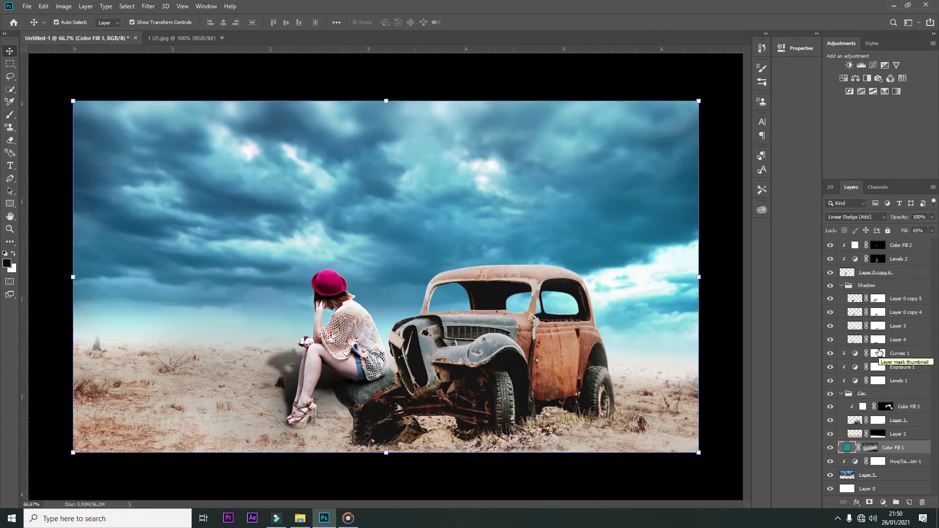
Collapse the Shadow and Car groups and select the car layer with the Move tool
{"action": "left_click", "coordinate": [840, 285]}
{"action": "left_click", "coordinate": [841, 339]}
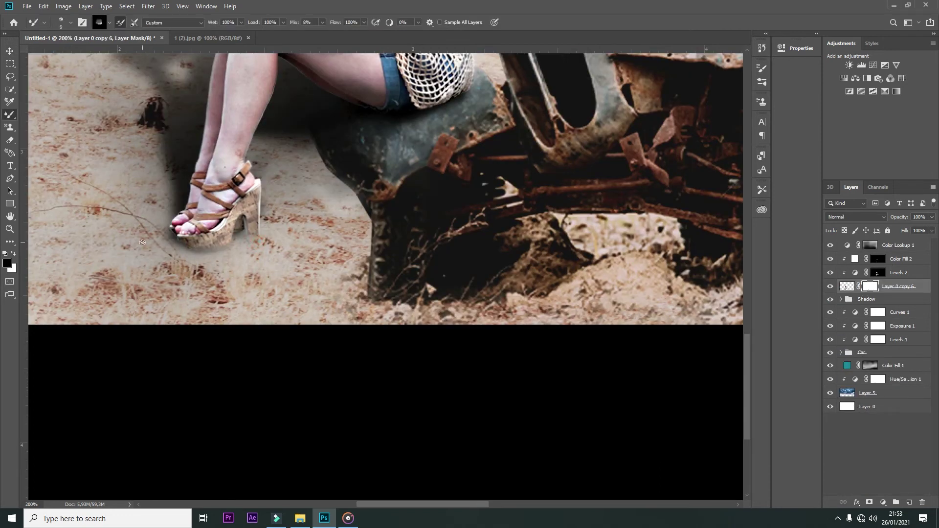
{"action": "key", "text": "v"}
{"action": "left_click", "coordinate": [328, 189]}
{"action": "key", "text": "ctrl+minus"}
{"action": "key", "text": "ctrl+minus"}
{"action": "key", "text": "ctrl+minus"}
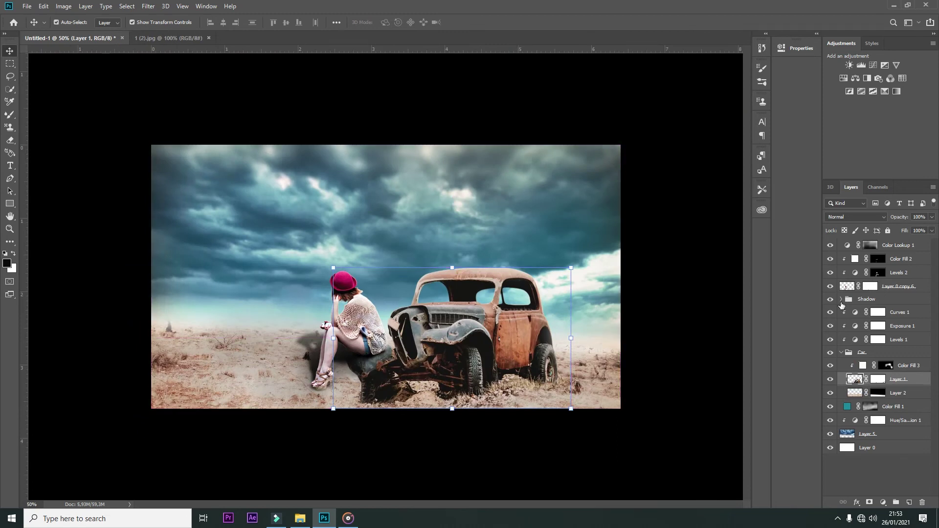
Expand the Shadow group, toggle the leg shadow's visibility, and select Layer 0 copy 5
{"action": "left_click", "coordinate": [841, 300]}
{"action": "left_click", "coordinate": [830, 312]}
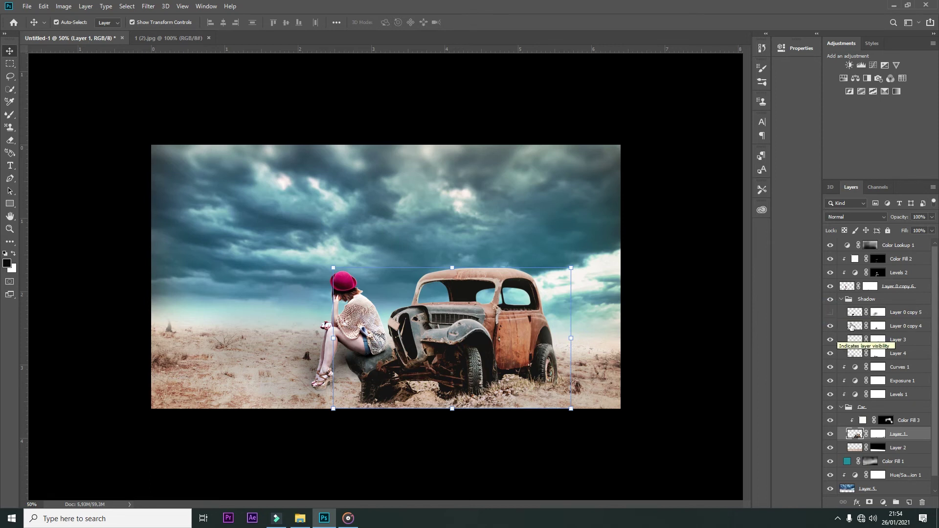
{"action": "left_click", "coordinate": [830, 312]}
{"action": "left_click", "coordinate": [452, 268]}
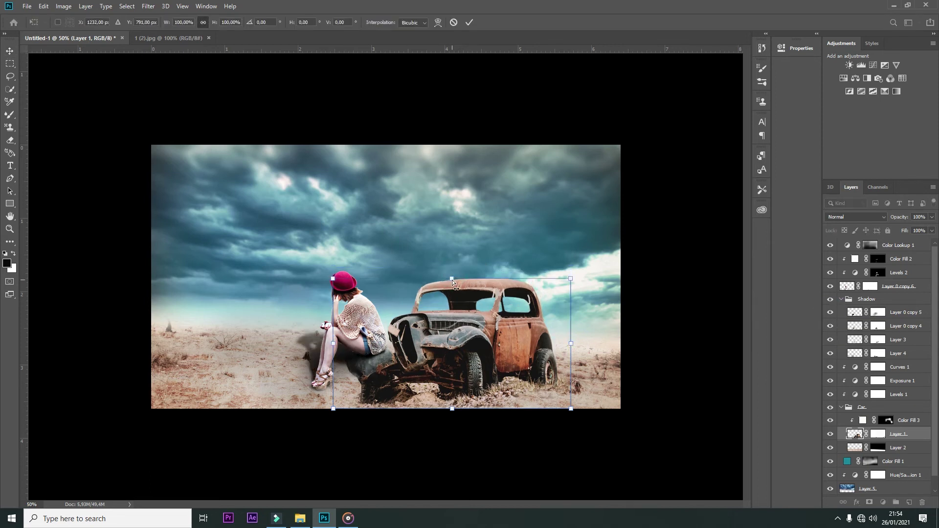
{"action": "key", "text": "Escape"}
{"action": "left_click", "coordinate": [448, 325]}
Squash, skew and slightly rotate the leg shadow so it lies along the ground
{"action": "mouse_move", "coordinate": [331, 329]}
{"action": "left_mouse_down"}
{"action": "mouse_move", "coordinate": [335, 350]}
{"action": "mouse_move", "coordinate": [378, 357]}
{"action": "left_mouse_up"}
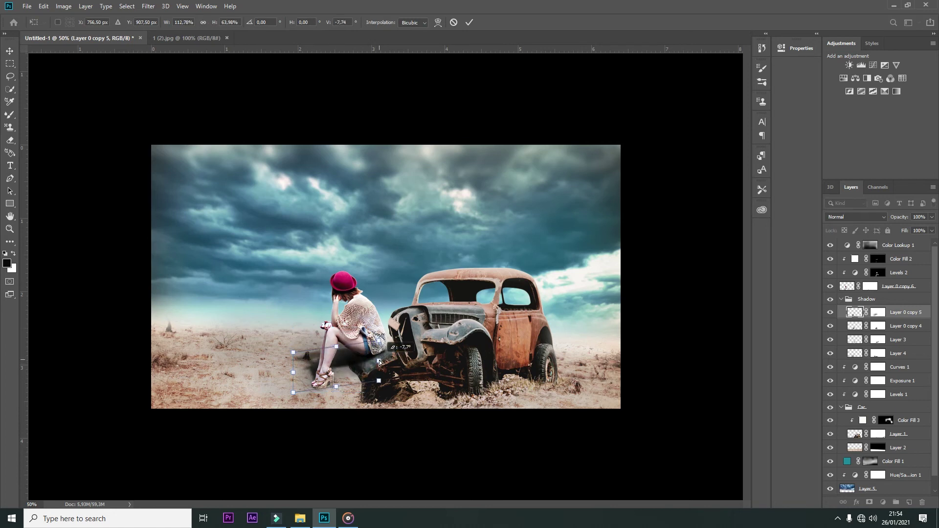
{"action": "left_click", "coordinate": [288, 354]}
{"action": "left_click_drag", "start_coordinate": [288, 354], "coordinate": [282, 356]}
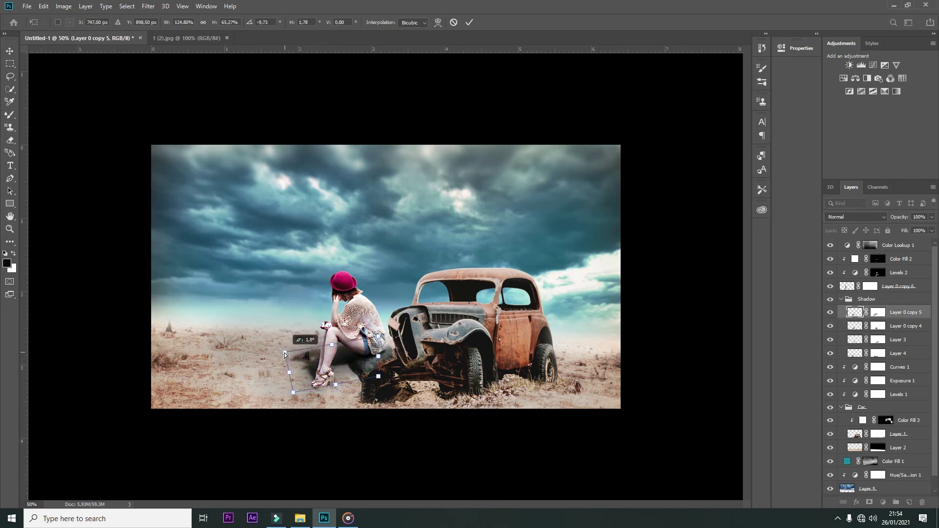
{"action": "key", "text": "Return"}
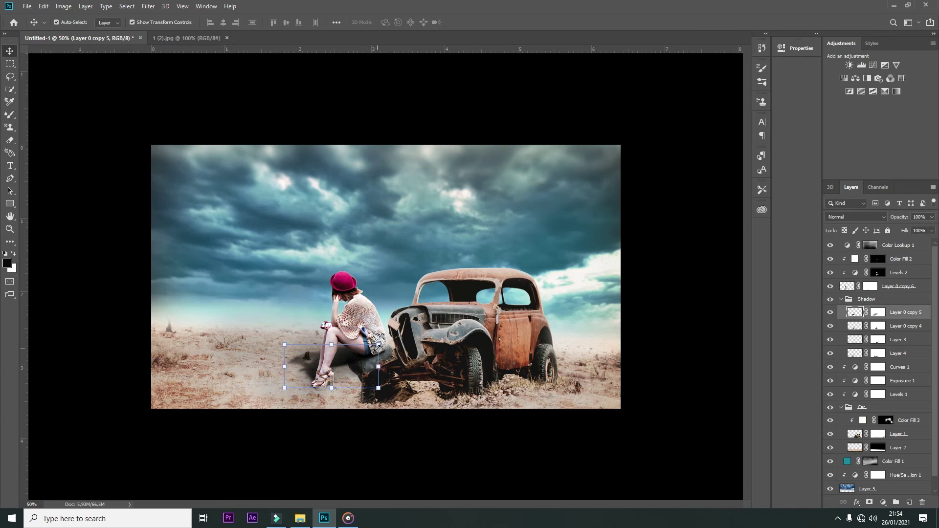
Distort the shadow's far corner inward and down, then select the Color Lookup 1 layer
{"action": "left_click_drag", "start_coordinate": [378, 345], "coordinate": [368, 353]}
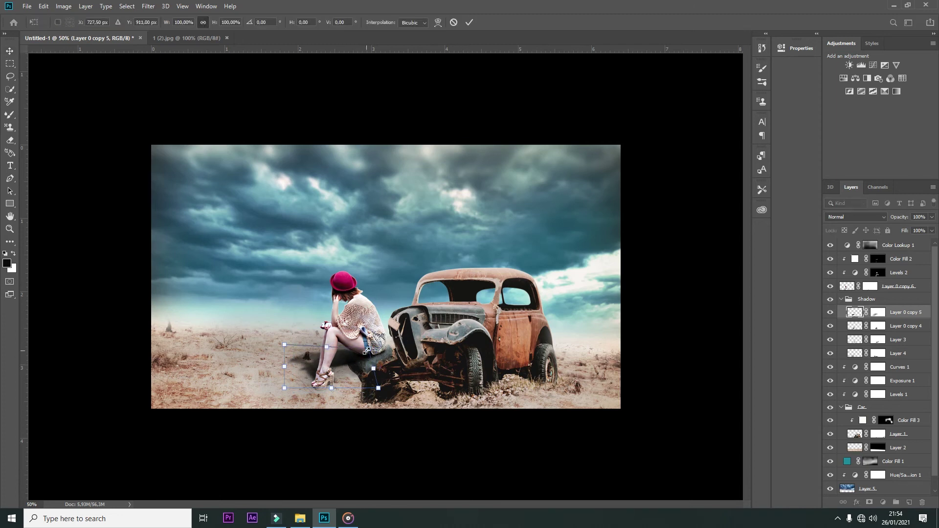
{"action": "key", "text": "Return"}
{"action": "left_click", "coordinate": [429, 227]}
{"action": "key", "text": "ctrl+minus"}
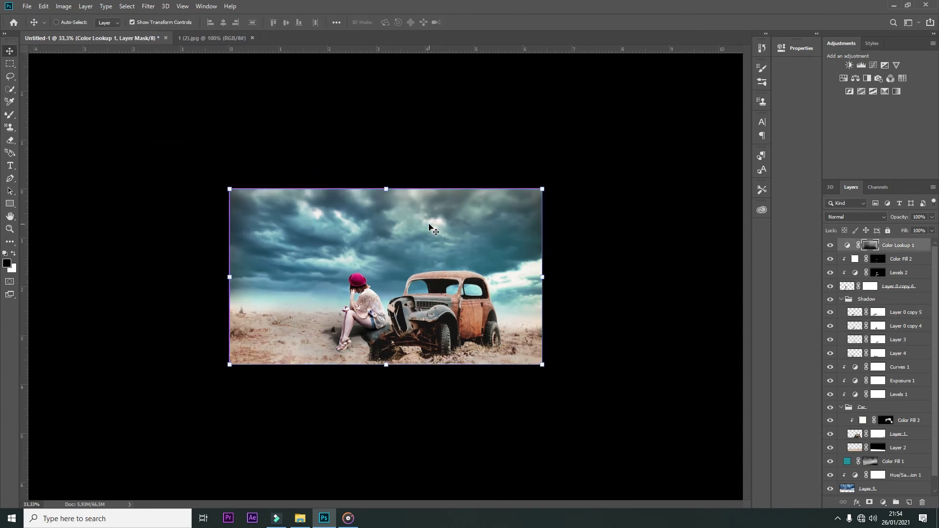
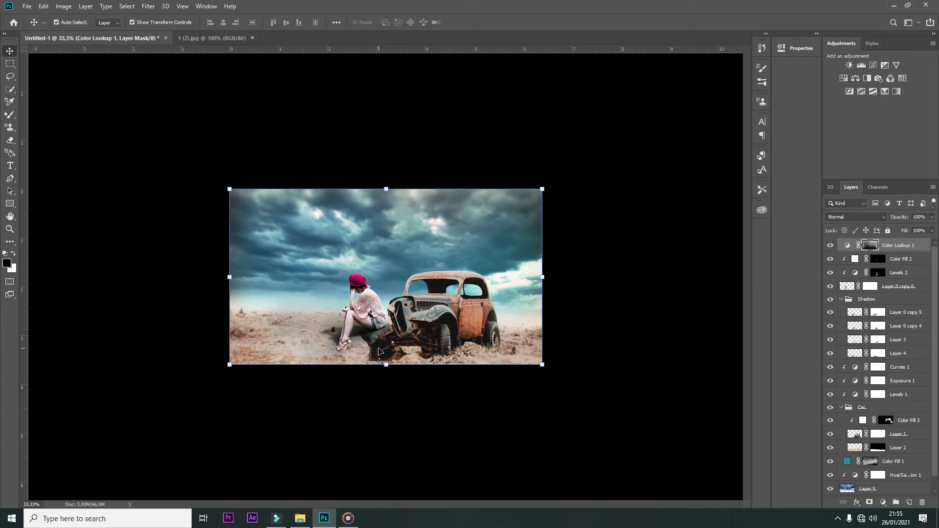
Blur the sky on Layer 5 with a 13.9-radius Gaussian Blur
{"action": "left_click", "coordinate": [854, 486]}
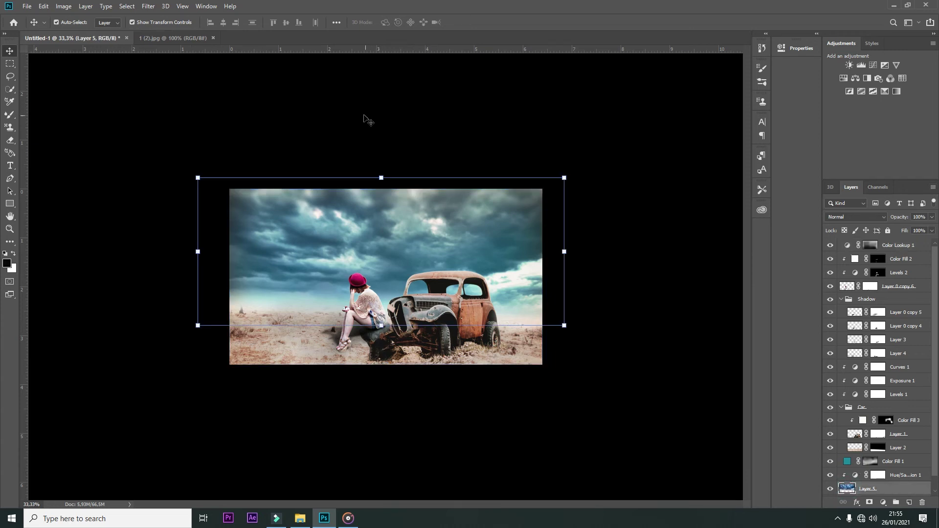
{"action": "left_click", "coordinate": [148, 6]}
{"action": "mouse_move", "coordinate": [154, 116]}
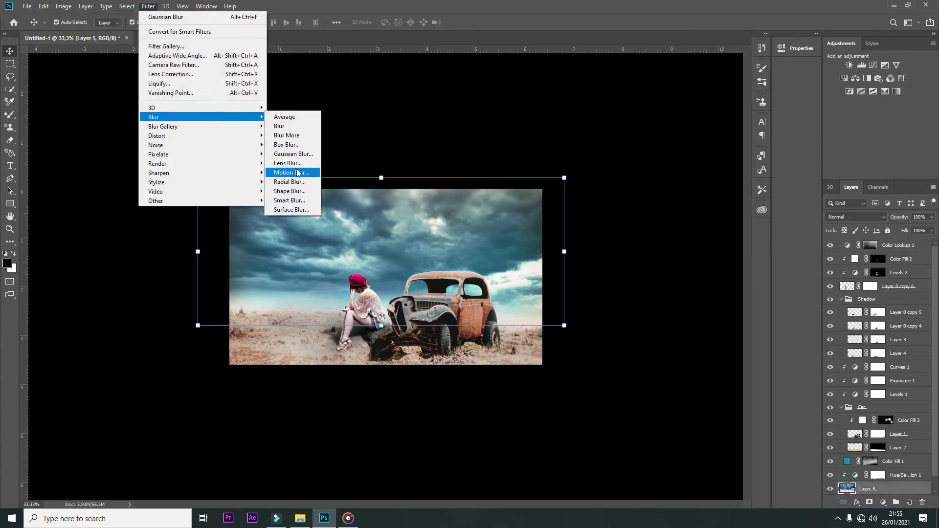
{"action": "left_click", "coordinate": [291, 155]}
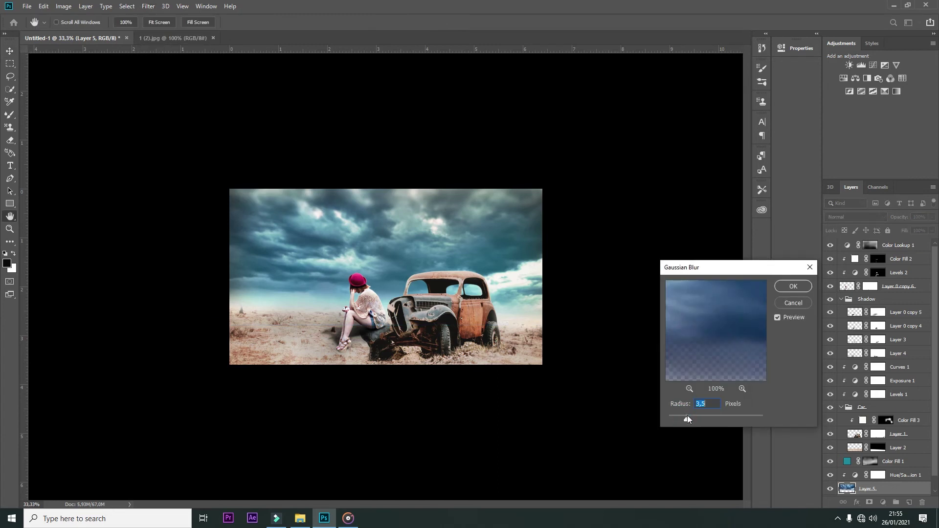
{"action": "left_click_drag", "start_coordinate": [695, 415], "coordinate": [708, 415]}
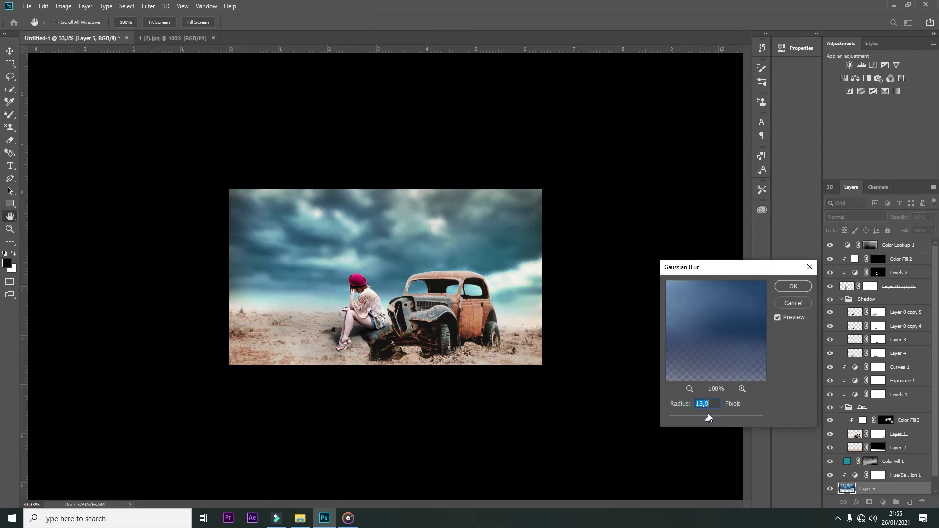
{"action": "left_click", "coordinate": [792, 286]}
{"action": "key", "text": "v"}
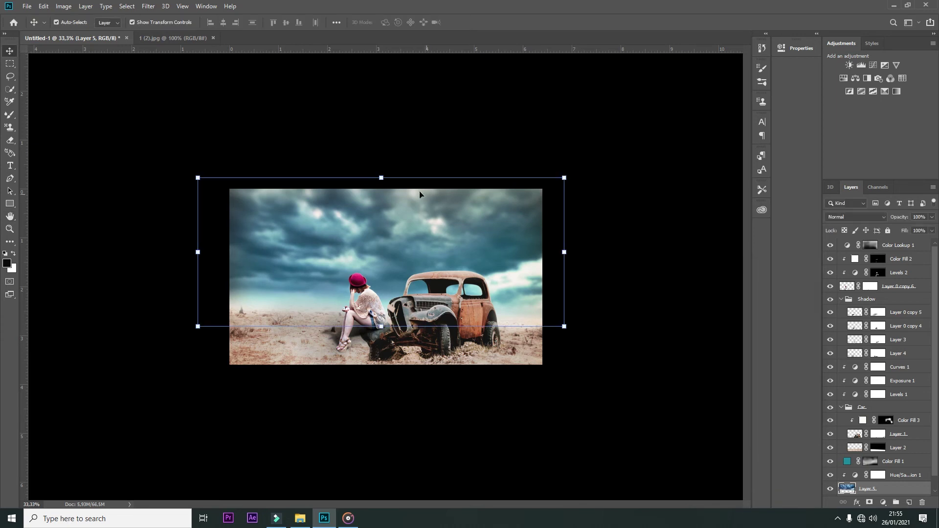
{"action": "key", "text": "ctrl+plus"}
{"action": "key", "text": "ctrl+plus"}
{"action": "key", "text": "ctrl+minus"}
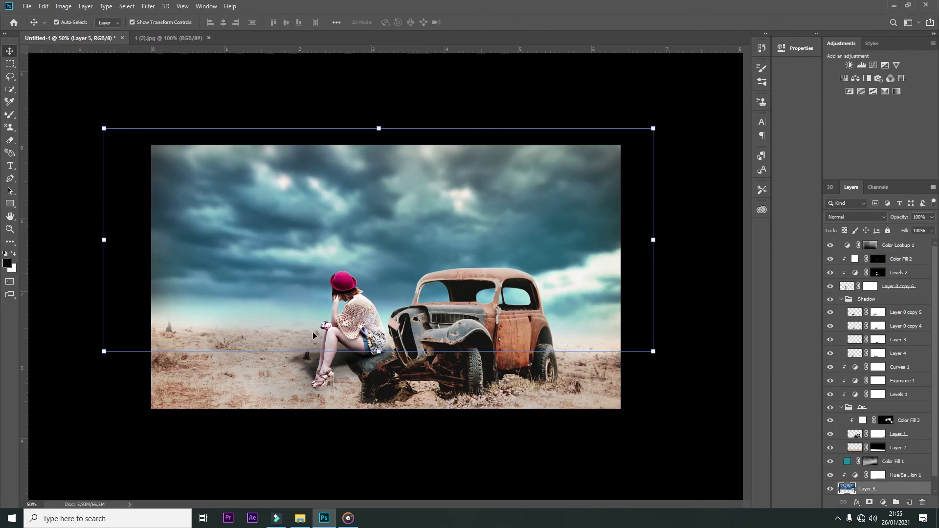
Merge all visible layers into Layer 1 and duplicate it
{"action": "left_click", "coordinate": [283, 396]}
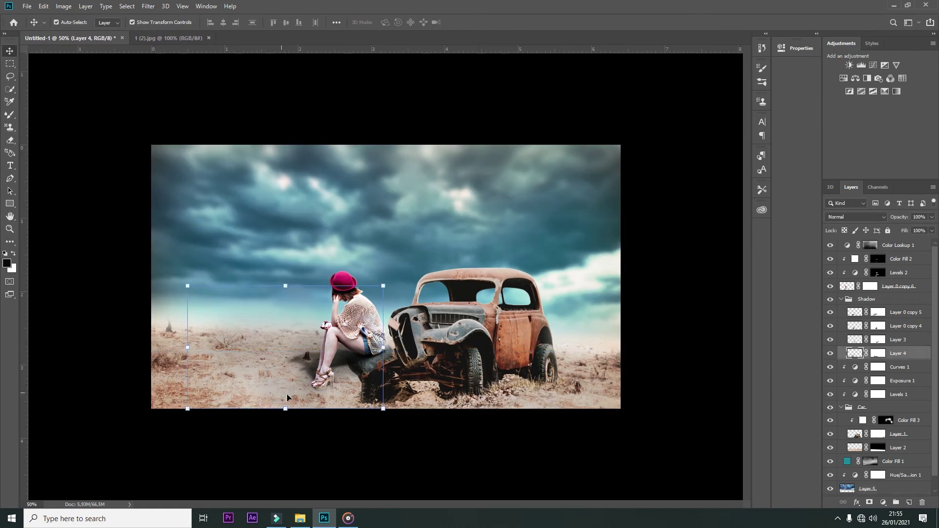
{"action": "left_click", "coordinate": [516, 370]}
{"action": "left_click", "coordinate": [932, 187]}
{"action": "left_click", "coordinate": [807, 445]}
{"action": "left_click_drag", "start_coordinate": [867, 245], "coordinate": [909, 502]}
Hide the original Layer 1; in Camera Raw set exposure +0.50 and contrast -24
{"action": "left_click", "coordinate": [830, 258]}
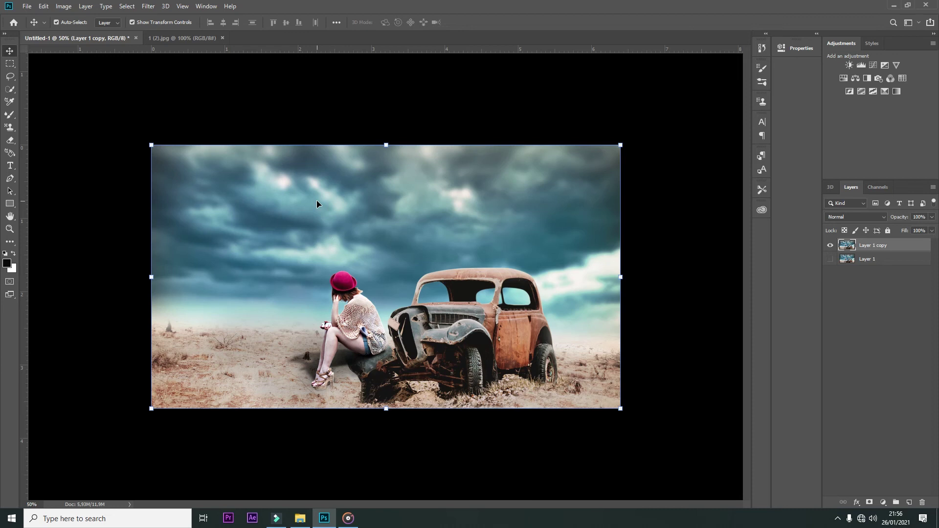
{"action": "left_click", "coordinate": [148, 6]}
{"action": "left_click", "coordinate": [156, 66]}
{"action": "left_click", "coordinate": [870, 219]}
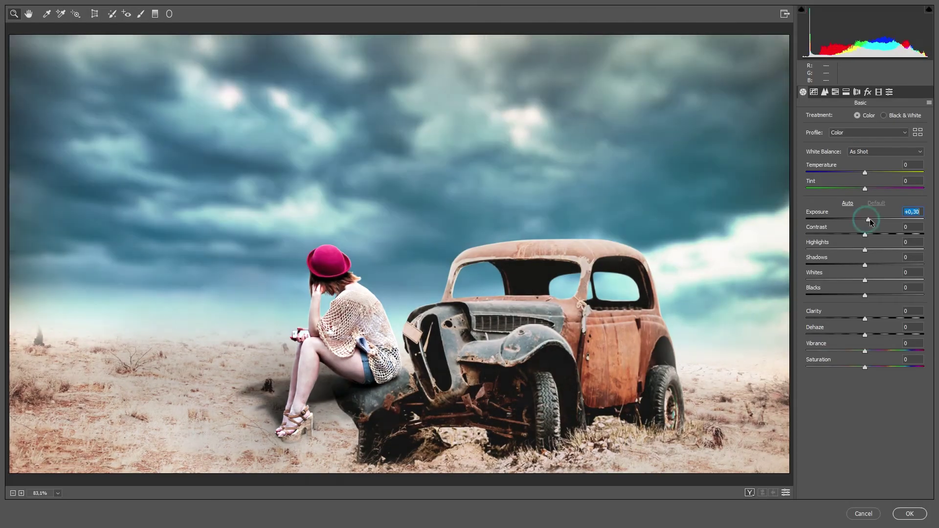
{"action": "key", "text": "ctrl+minus"}
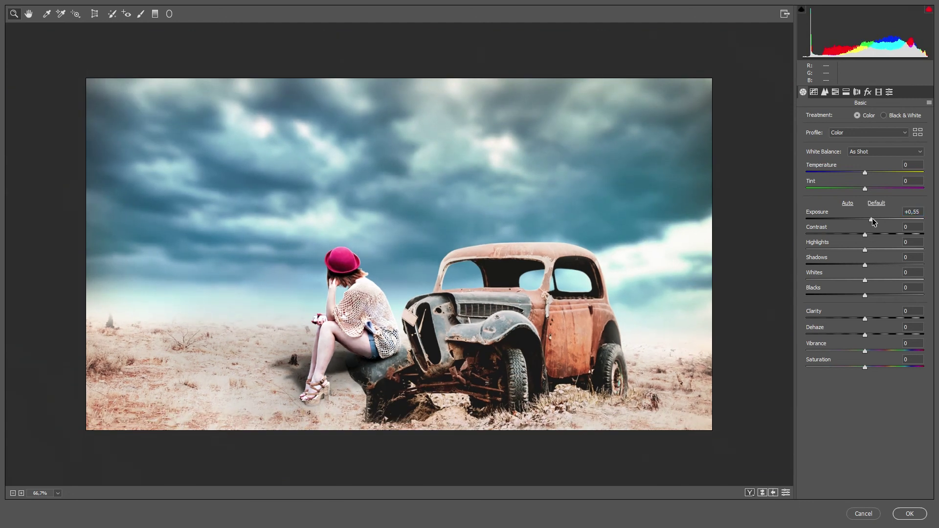
{"action": "left_click", "coordinate": [859, 234]}
{"action": "mouse_move", "coordinate": [860, 237]}
{"action": "left_mouse_down"}
{"action": "mouse_move", "coordinate": [845, 233]}
{"action": "mouse_move", "coordinate": [880, 247]}
{"action": "mouse_move", "coordinate": [833, 262]}
{"action": "mouse_move", "coordinate": [865, 264]}
{"action": "mouse_move", "coordinate": [816, 283]}
{"action": "mouse_move", "coordinate": [860, 281]}
{"action": "left_mouse_up"}
Set highlights -100, clarity -1, vibrance +1 and temperature -16
{"action": "mouse_move", "coordinate": [880, 249]}
{"action": "left_mouse_down"}
{"action": "mouse_move", "coordinate": [786, 251]}
{"action": "mouse_move", "coordinate": [878, 235]}
{"action": "mouse_move", "coordinate": [836, 235]}
{"action": "left_mouse_up"}
{"action": "left_click_drag", "start_coordinate": [864, 318], "coordinate": [879, 317]}
{"action": "mouse_move", "coordinate": [864, 352]}
{"action": "left_mouse_down"}
{"action": "mouse_move", "coordinate": [856, 349]}
{"action": "mouse_move", "coordinate": [885, 367]}
{"action": "mouse_move", "coordinate": [856, 351]}
{"action": "mouse_move", "coordinate": [909, 334]}
{"action": "left_mouse_up"}
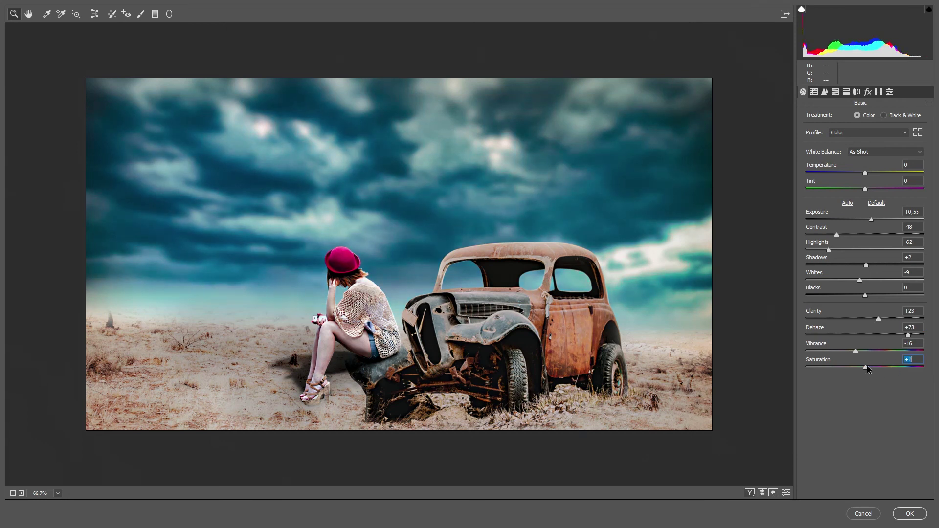
{"action": "left_click_drag", "start_coordinate": [855, 351], "coordinate": [866, 352]}
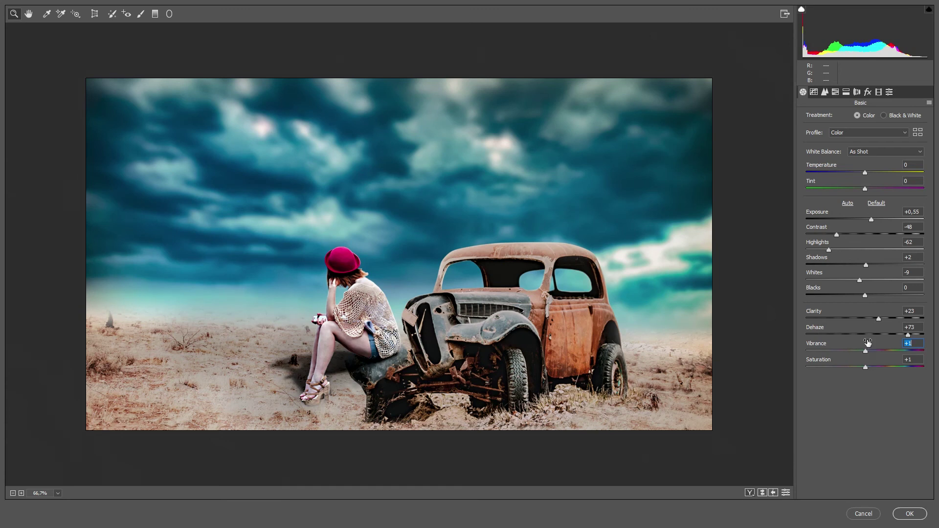
{"action": "left_click_drag", "start_coordinate": [878, 318], "coordinate": [865, 319]}
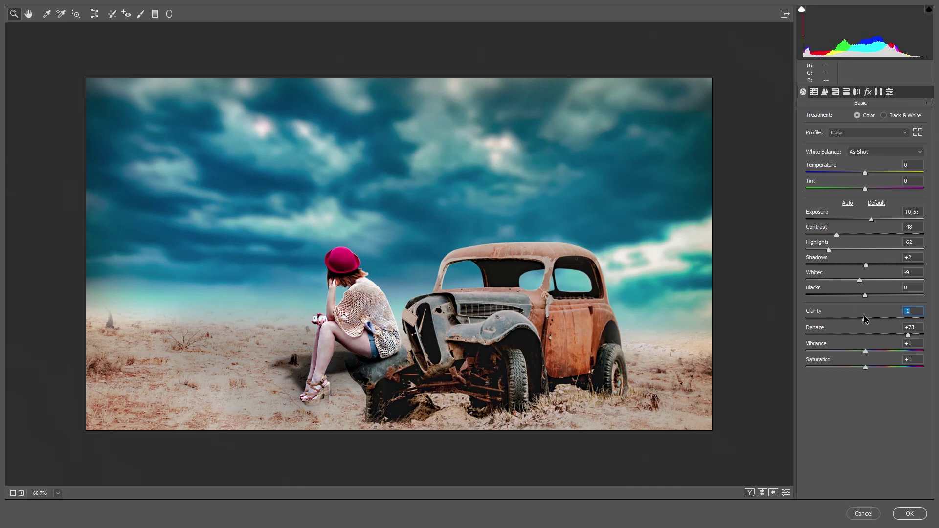
{"action": "mouse_move", "coordinate": [865, 173]}
{"action": "left_mouse_down"}
{"action": "mouse_move", "coordinate": [855, 172]}
{"action": "mouse_move", "coordinate": [873, 187]}
{"action": "mouse_move", "coordinate": [861, 186]}
{"action": "left_mouse_up"}
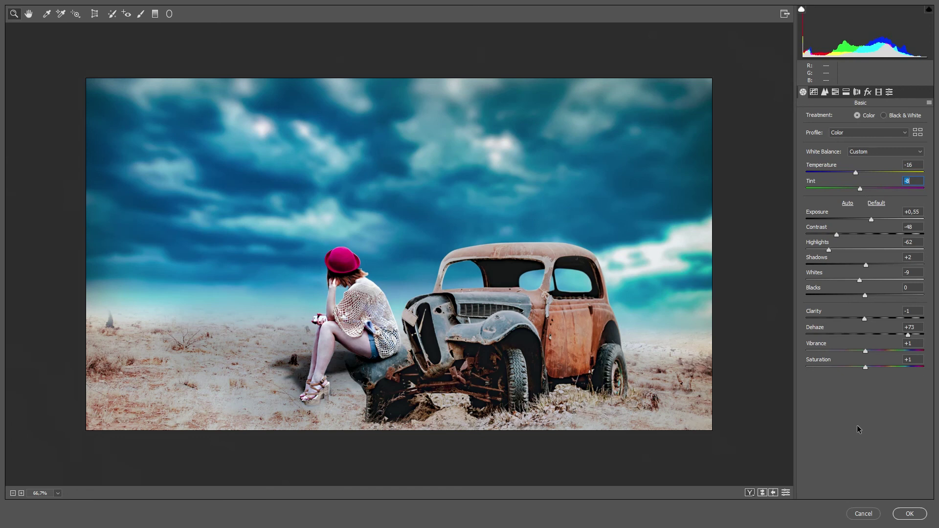
Lower tone-curve highlights to -20, set luminance noise reduction to 16, and apply
{"action": "left_click", "coordinate": [814, 92]}
{"action": "mouse_move", "coordinate": [865, 277]}
{"action": "left_mouse_down"}
{"action": "mouse_move", "coordinate": [853, 274]}
{"action": "mouse_move", "coordinate": [867, 292]}
{"action": "mouse_move", "coordinate": [843, 318]}
{"action": "mouse_move", "coordinate": [871, 314]}
{"action": "mouse_move", "coordinate": [878, 322]}
{"action": "left_mouse_up"}
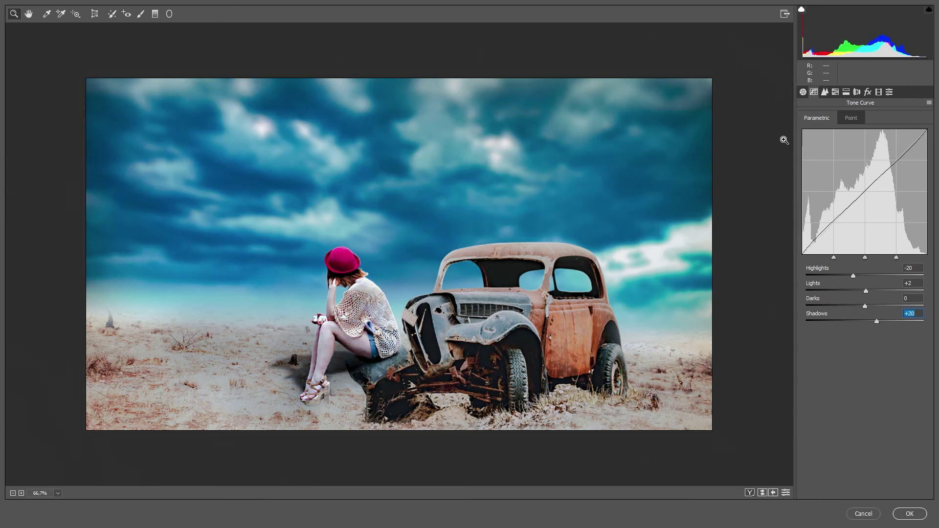
{"action": "left_click", "coordinate": [824, 92]}
{"action": "left_click_drag", "start_coordinate": [807, 214], "coordinate": [824, 213]}
{"action": "left_click", "coordinate": [909, 514]}
{"action": "left_click", "coordinate": [830, 246]}
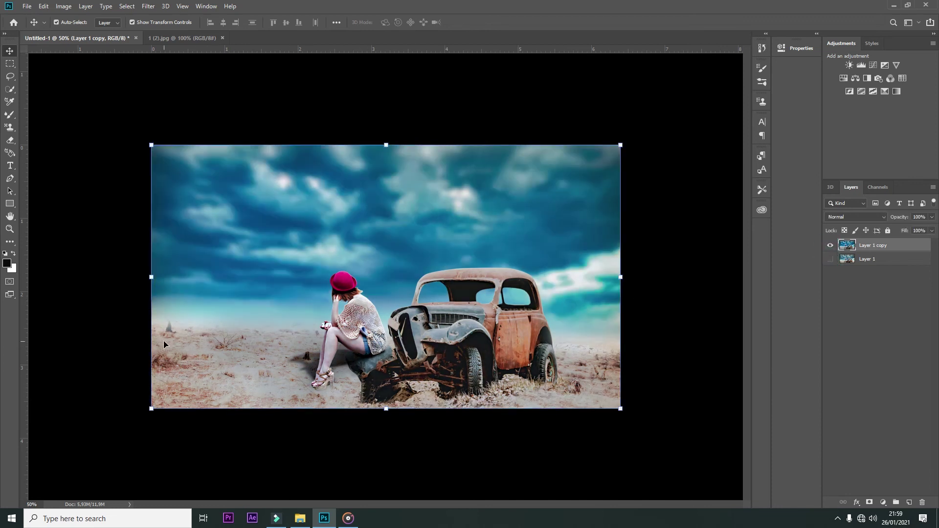
Add a solid Color Fill layer in a gold tone around #b09c2d
{"action": "left_click", "coordinate": [882, 502]}
{"action": "left_click", "coordinate": [873, 329]}
{"action": "left_click", "coordinate": [793, 268]}
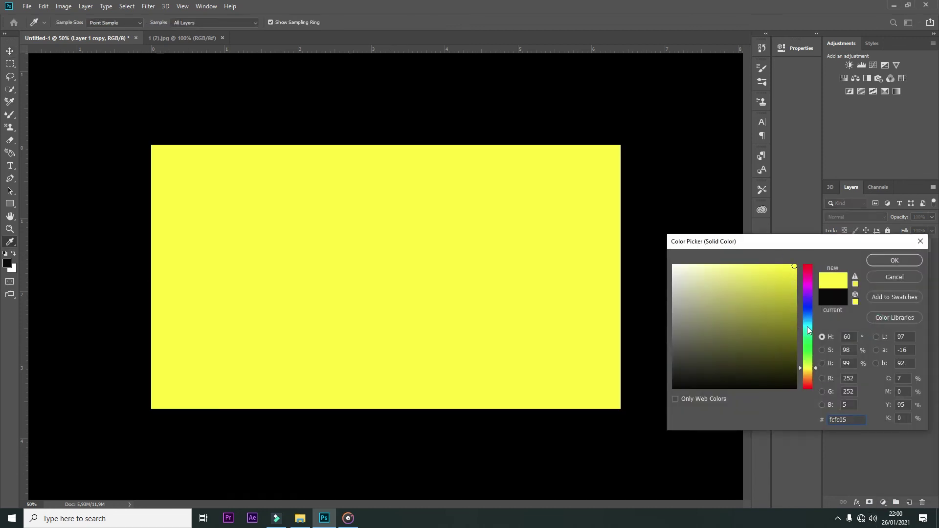
{"action": "left_click_drag", "start_coordinate": [807, 327], "coordinate": [807, 374]}
{"action": "left_click", "coordinate": [783, 309]}
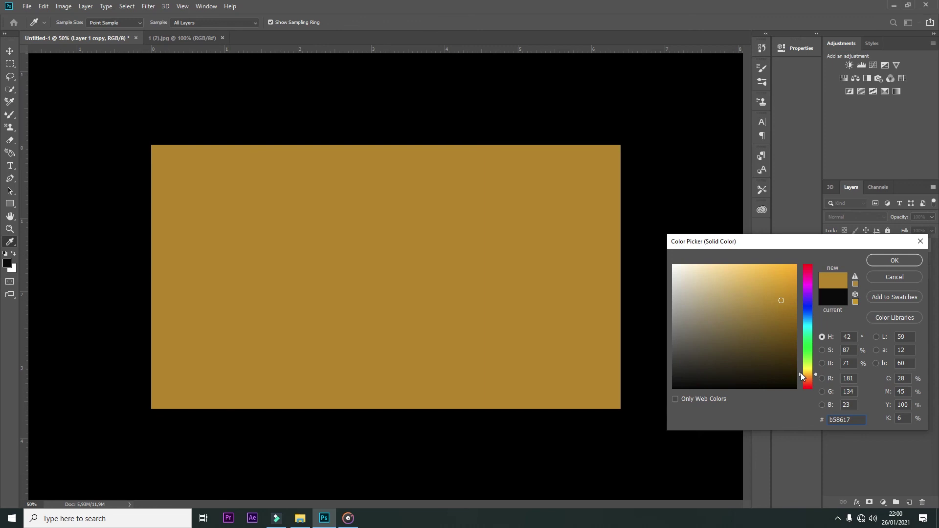
{"action": "left_click", "coordinate": [800, 373]}
{"action": "left_click", "coordinate": [765, 303]}
{"action": "left_click_drag", "start_coordinate": [808, 371], "coordinate": [806, 371]}
{"action": "key", "text": "Return"}
Invert the gold fill's mask to hide it and set white as the brush colour
{"action": "key", "text": "v"}
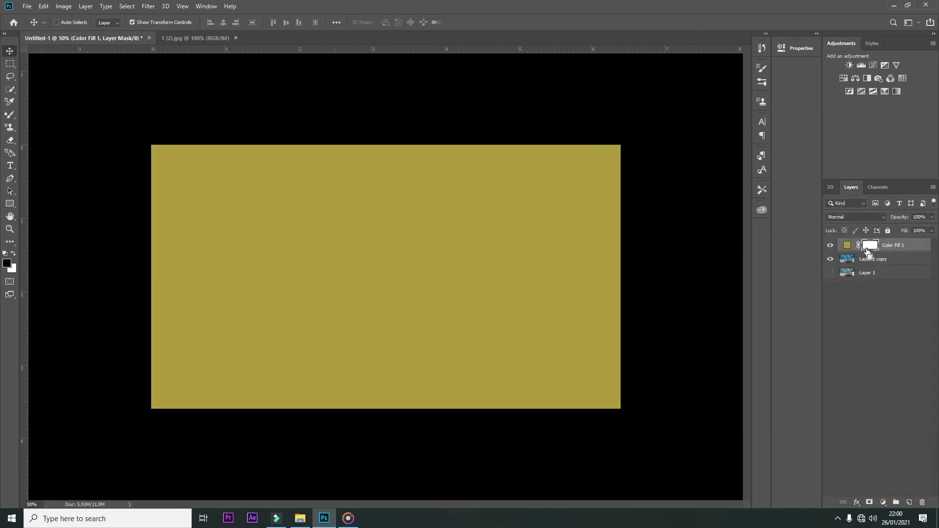
{"action": "key", "text": "ctrl+i"}
{"action": "key", "text": "b"}
{"action": "left_click", "coordinate": [7, 263]}
{"action": "left_click", "coordinate": [704, 279]}
{"action": "left_click", "coordinate": [891, 274]}
With a 700-size brush, paint the gold tint across the sandy foreground
{"action": "right_click", "coordinate": [196, 286]}
{"action": "key", "text": "Return"}
{"action": "key", "text": "bracketright"}
{"action": "key", "text": "bracketright"}
{"action": "key", "text": "bracketright"}
{"action": "mouse_move", "coordinate": [122, 398]}
{"action": "left_mouse_down"}
{"action": "mouse_move", "coordinate": [189, 430]}
{"action": "mouse_move", "coordinate": [577, 453]}
{"action": "left_mouse_up"}
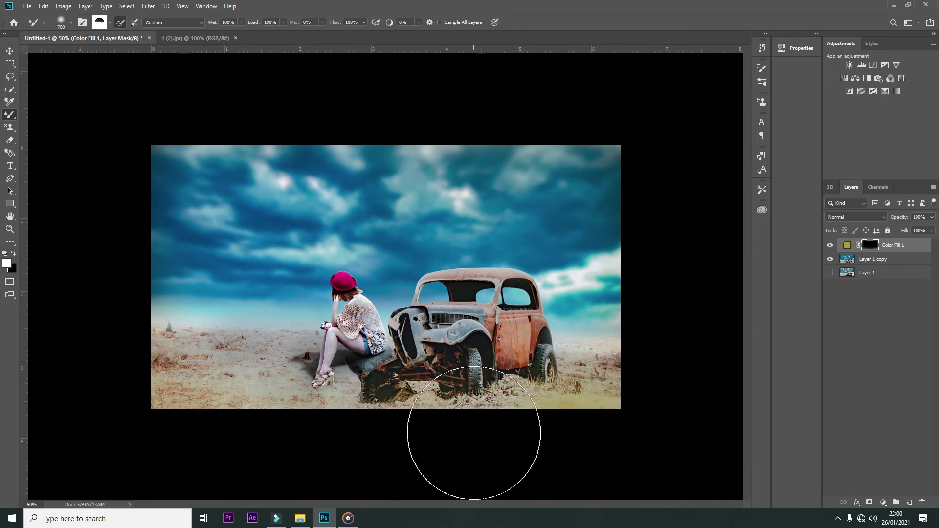
{"action": "key", "text": "ctrl+minus"}
{"action": "key", "text": "bracketright"}
{"action": "key", "text": "bracketright"}
{"action": "key", "text": "bracketright"}
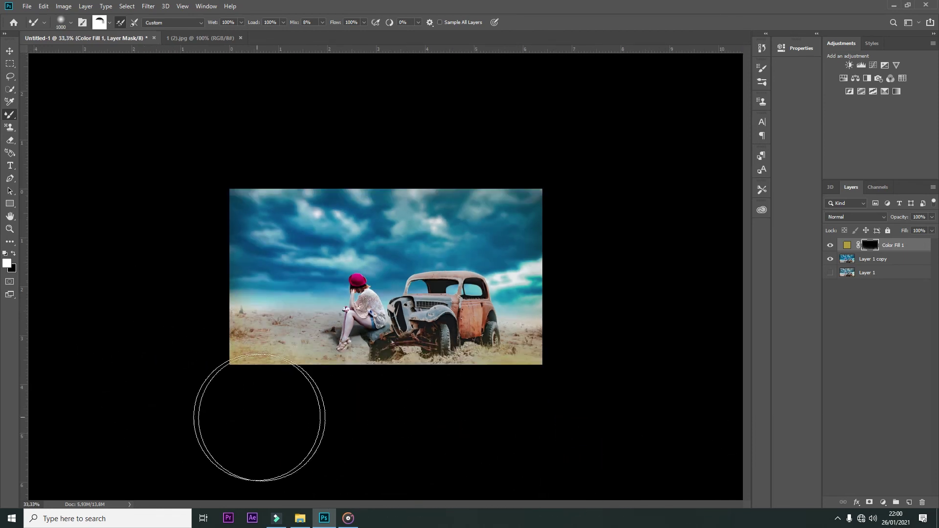
{"action": "mouse_move", "coordinate": [563, 397]}
{"action": "left_mouse_down"}
{"action": "mouse_move", "coordinate": [352, 435]}
{"action": "mouse_move", "coordinate": [210, 388]}
{"action": "left_mouse_up"}
{"action": "key", "text": "ctrl+plus"}
{"action": "key", "text": "ctrl+plus"}
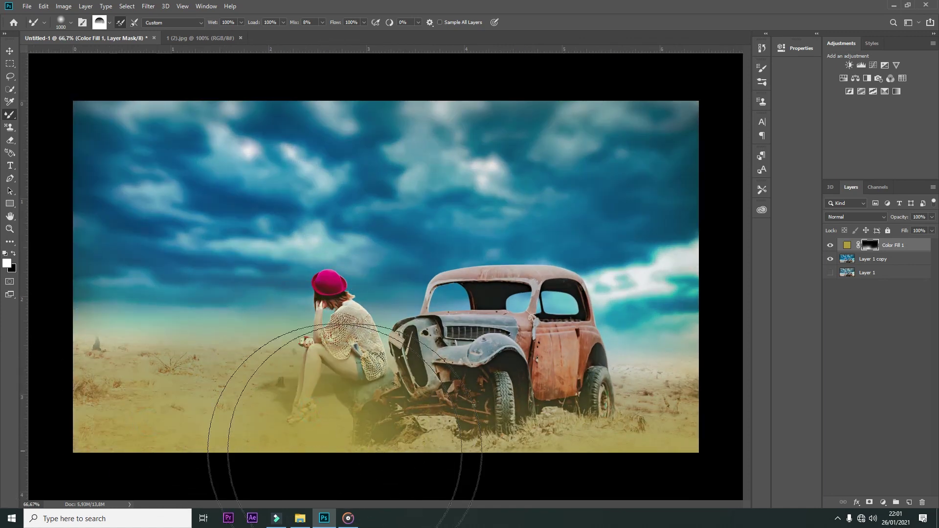
Paint black to remove the gold from the girl, then duplicate the fill layer
{"action": "key", "text": "x"}
{"action": "left_click_drag", "start_coordinate": [377, 451], "coordinate": [308, 284]}
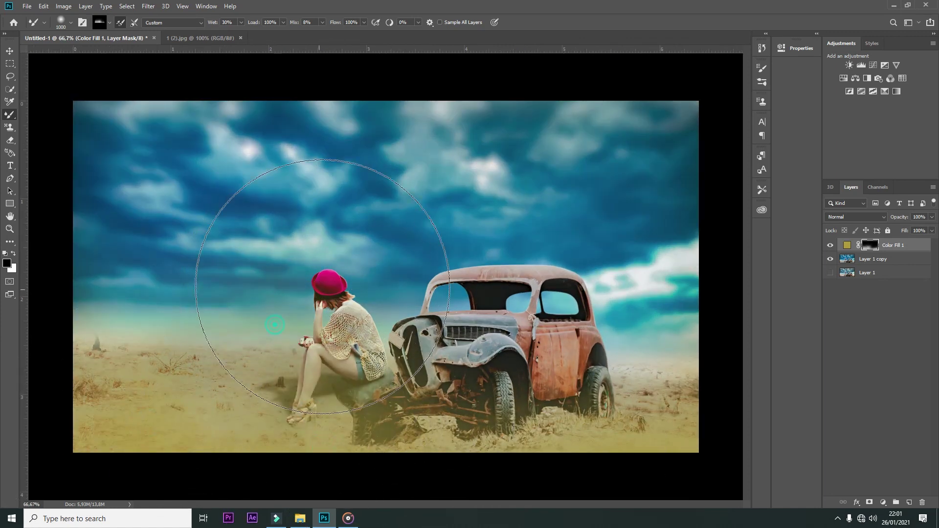
{"action": "key", "text": "bracketleft"}
{"action": "key", "text": "bracketleft"}
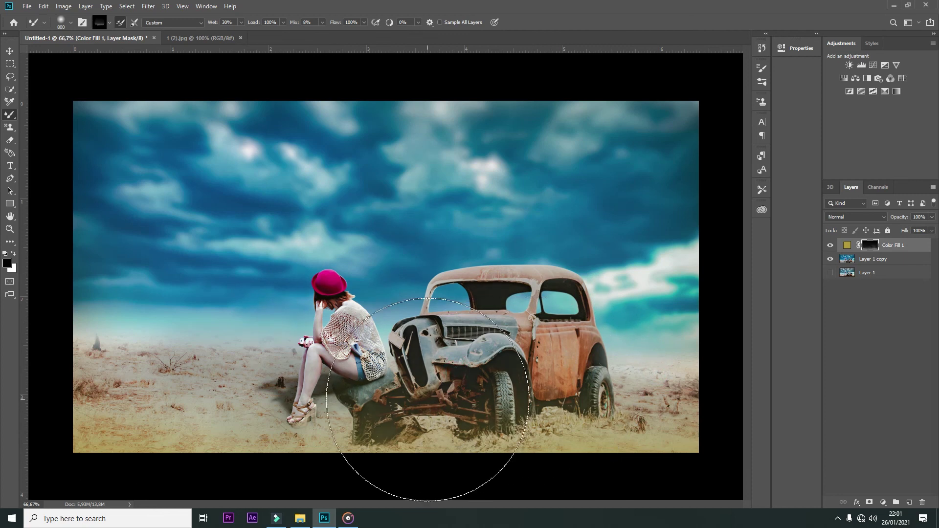
{"action": "key", "text": "ctrl+minus"}
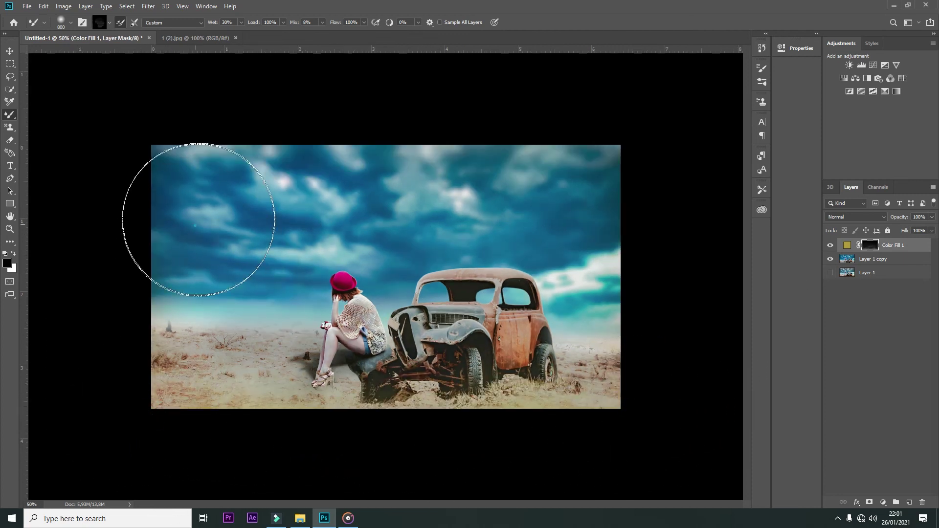
{"action": "key", "text": "v"}
{"action": "key", "text": "ctrl+j"}
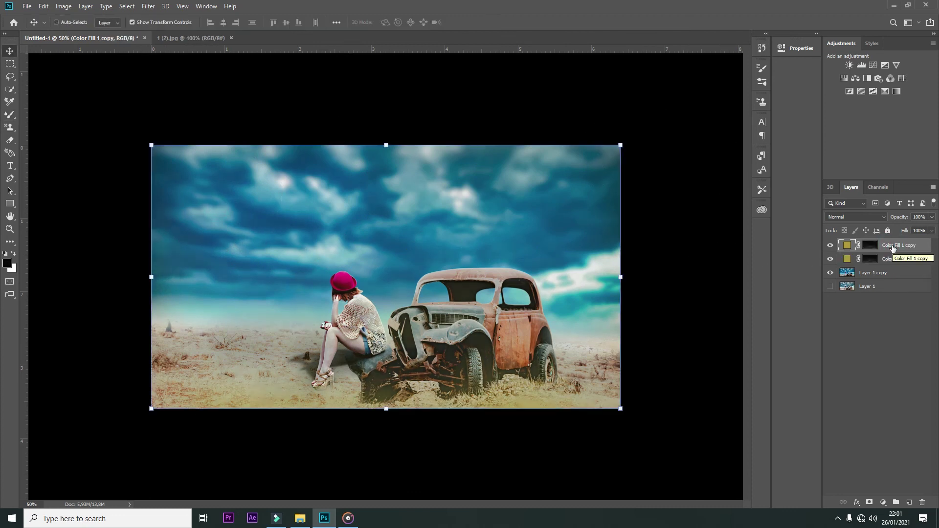
Delete the copy's mask and change its fill colour to deep blue 016498
{"action": "right_click", "coordinate": [874, 250]}
{"action": "left_click", "coordinate": [863, 267]}
{"action": "double_click", "coordinate": [846, 244]}
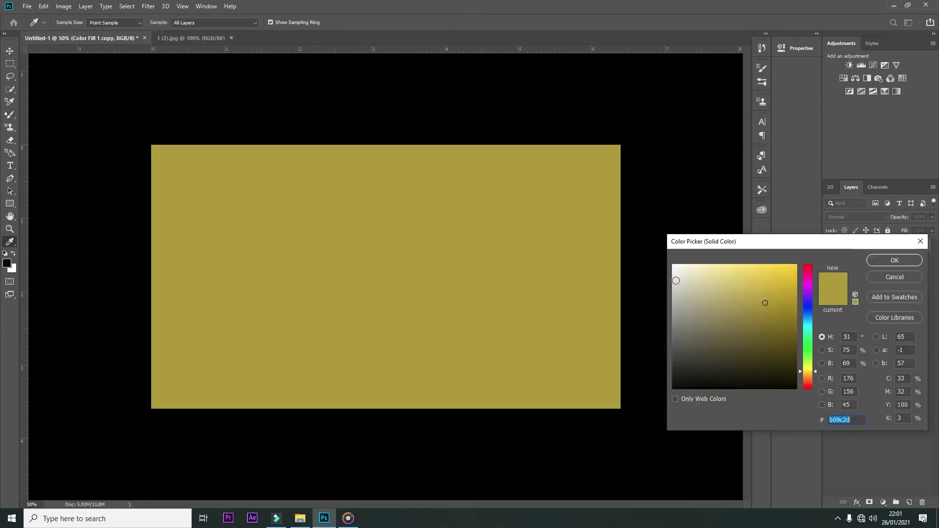
{"action": "left_click_drag", "start_coordinate": [804, 316], "coordinate": [805, 319]}
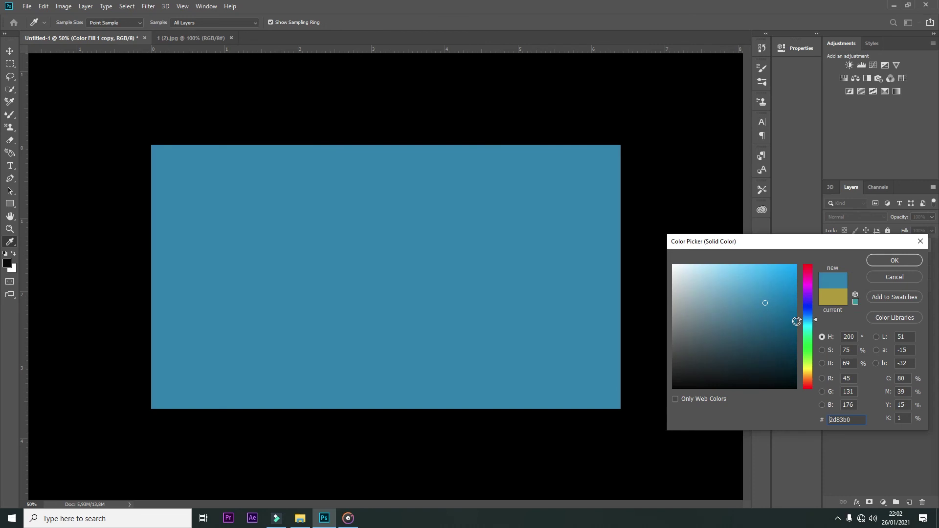
{"action": "left_click", "coordinate": [795, 315]}
{"action": "left_click", "coordinate": [870, 265]}
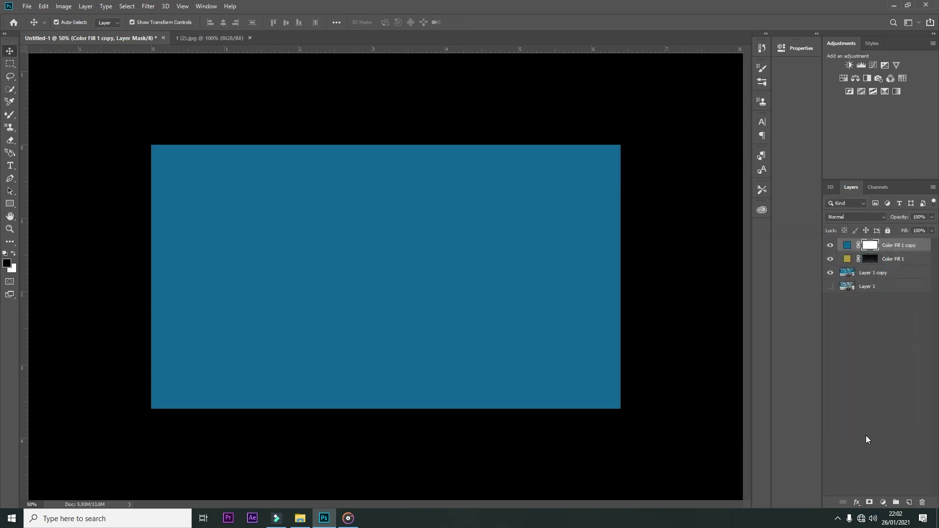
Invert the blue layer's mask and paint blue onto the left side and around the car
{"action": "key", "text": "ctrl+i"}
{"action": "key", "text": "b"}
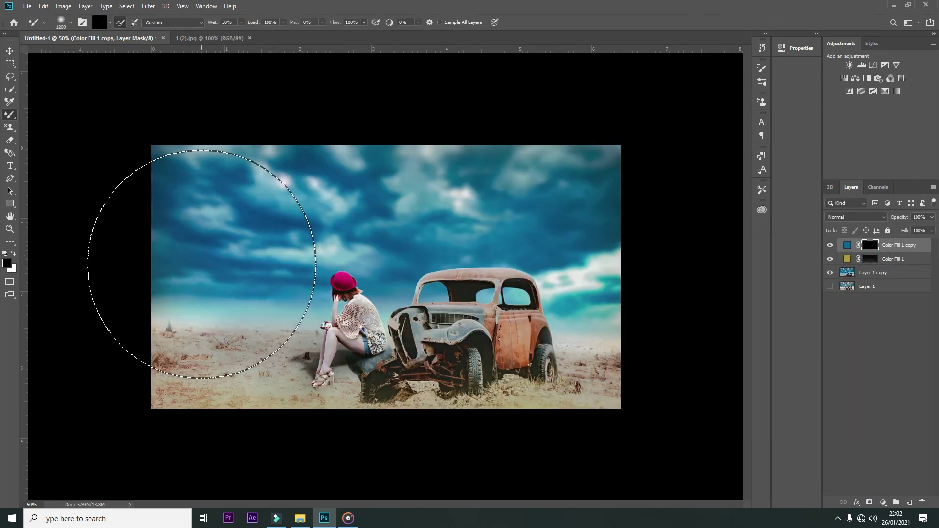
{"action": "key", "text": "x"}
{"action": "left_click_drag", "start_coordinate": [207, 222], "coordinate": [260, 258]}
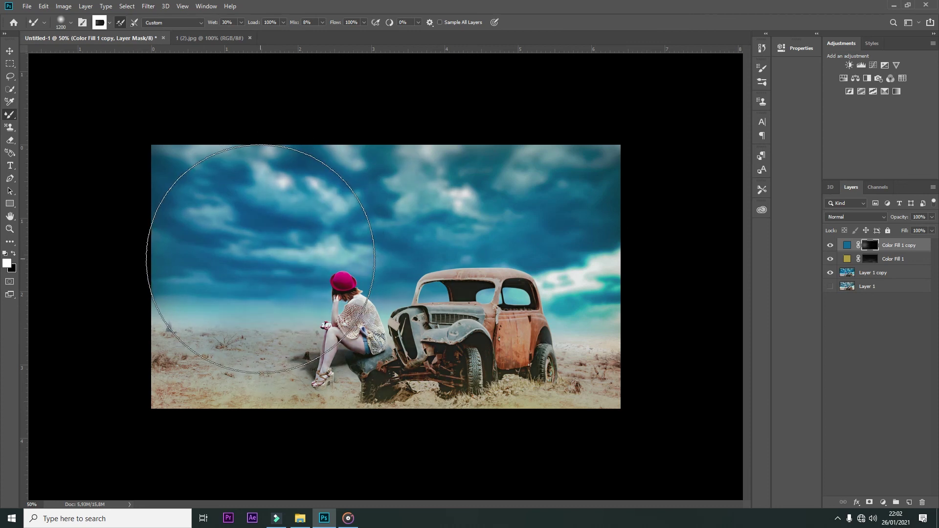
{"action": "left_click_drag", "start_coordinate": [629, 303], "coordinate": [629, 430]}
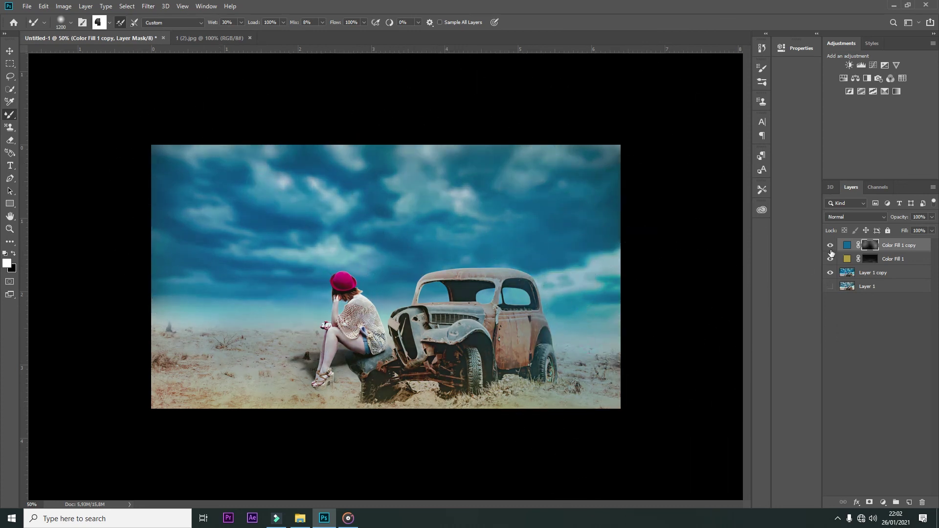
Set the blue layer to Linear Dodge (Add) and tone down the tint in the centre
{"action": "left_click", "coordinate": [856, 217]}
{"action": "left_click", "coordinate": [850, 309]}
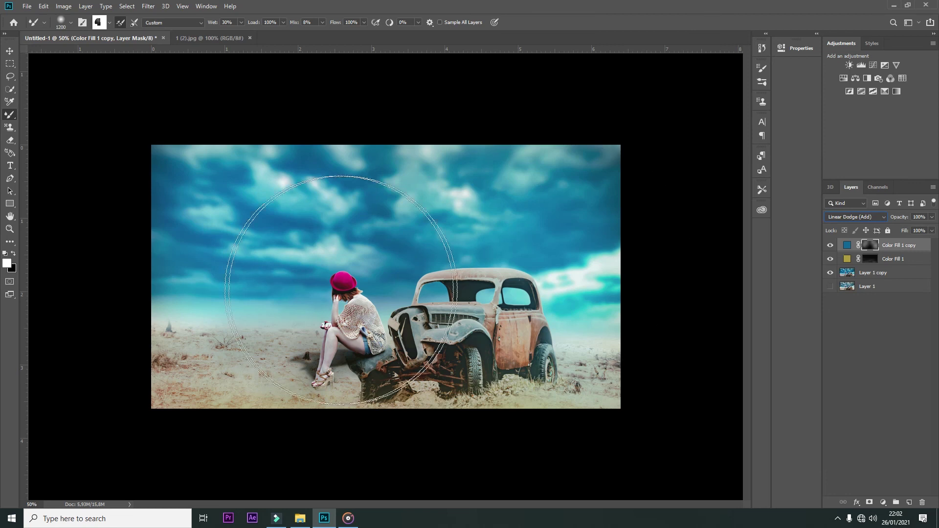
{"action": "left_click_drag", "start_coordinate": [342, 291], "coordinate": [345, 298]}
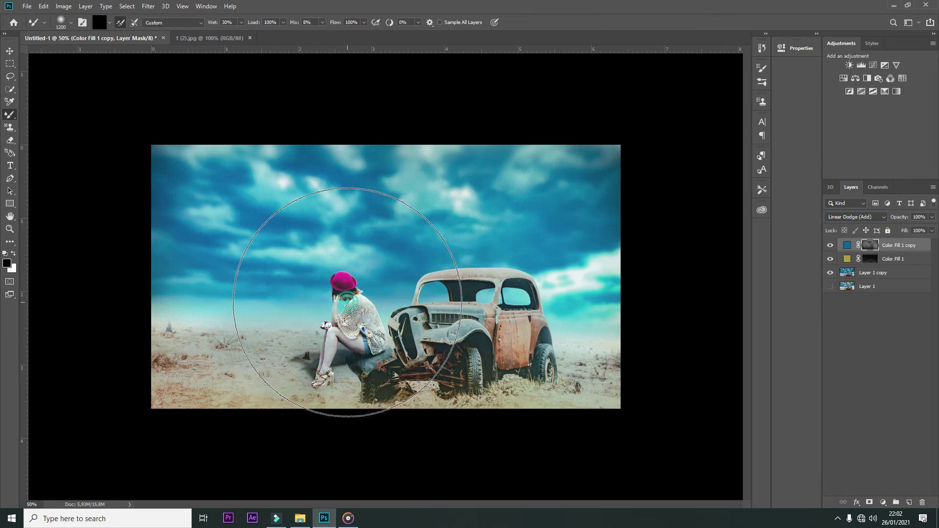
{"action": "key", "text": "bracketleft"}
{"action": "key", "text": "bracketleft"}
{"action": "key", "text": "bracketleft"}
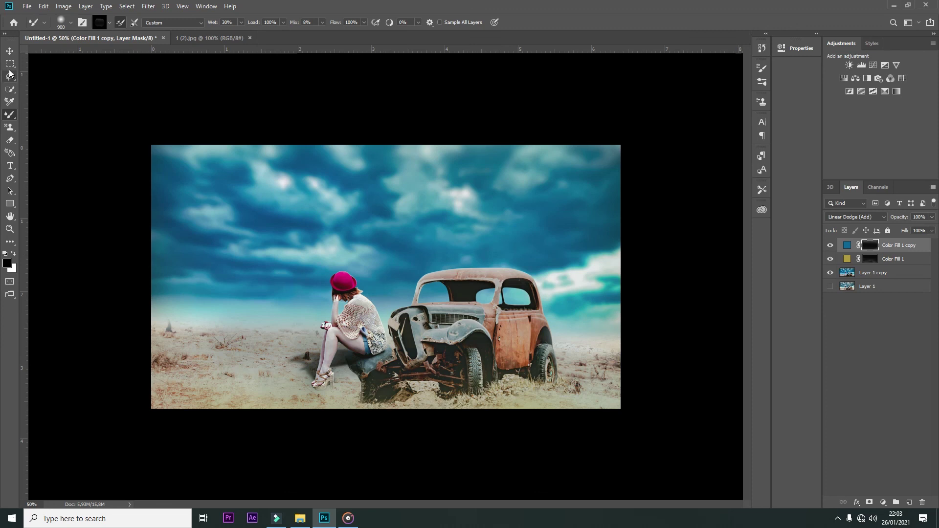
{"action": "key", "text": "v"}
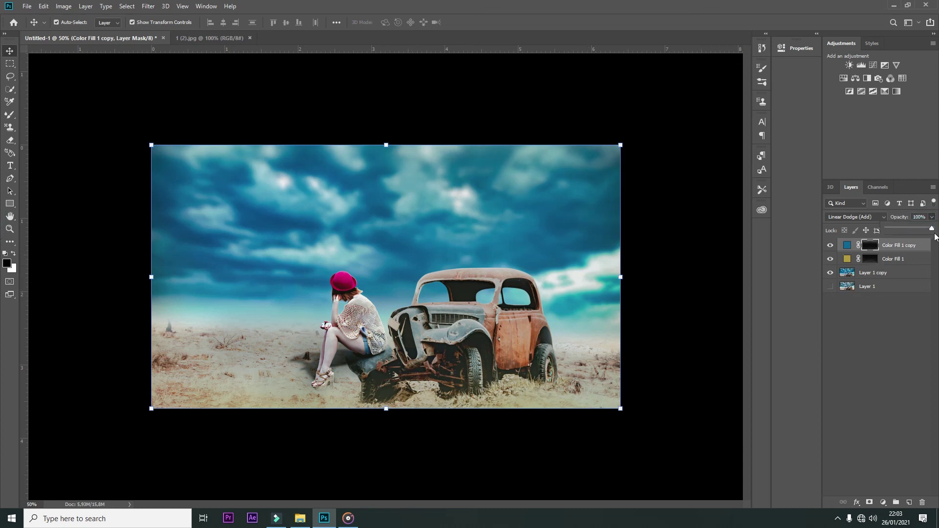
Set Color Fill 1 copy's Fill to 86%, then Merge Visible into one layer
{"action": "left_click", "coordinate": [542, 260]}
{"action": "left_click_drag", "start_coordinate": [929, 243], "coordinate": [933, 243]}
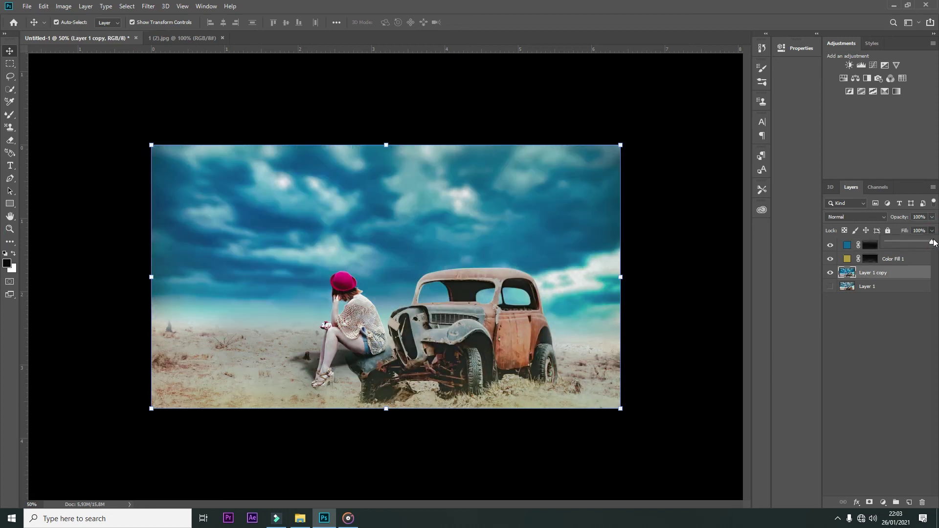
{"action": "left_click", "coordinate": [868, 250]}
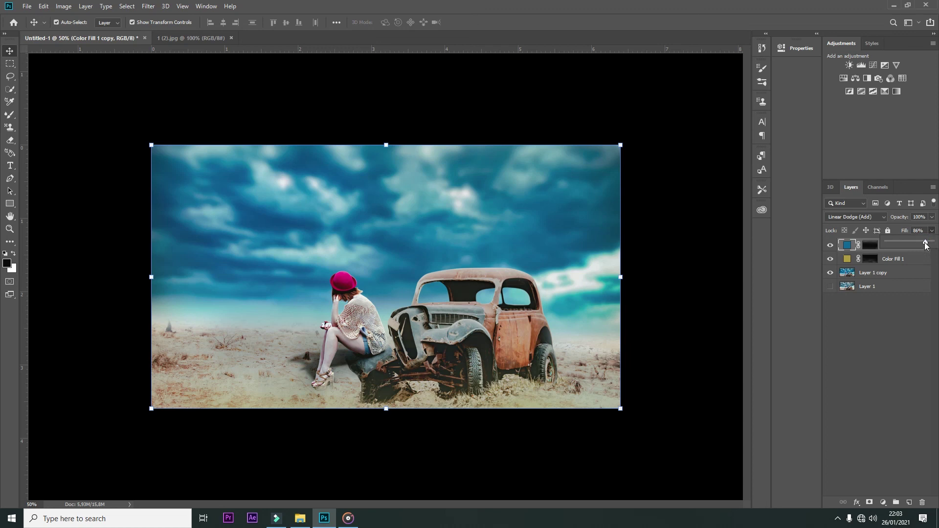
{"action": "left_click", "coordinate": [294, 195]}
{"action": "left_click", "coordinate": [933, 189]}
{"action": "left_click", "coordinate": [844, 446]}
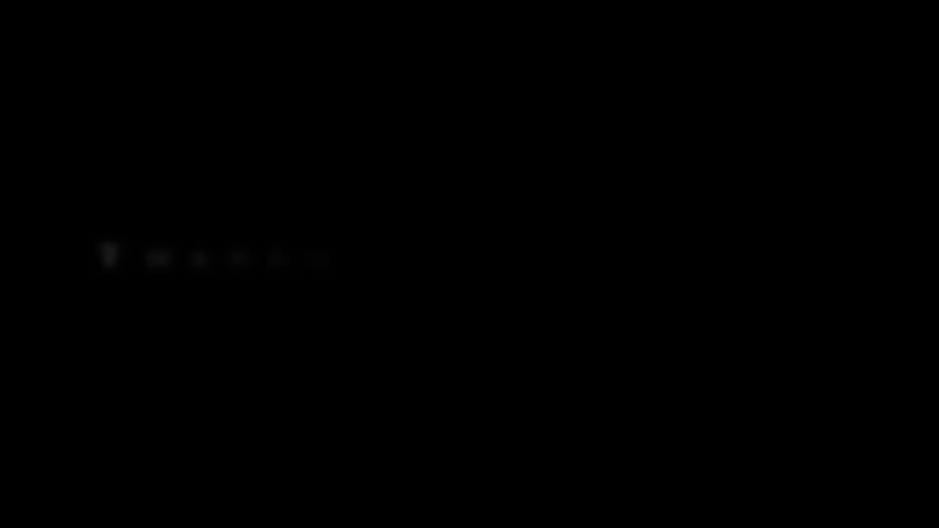